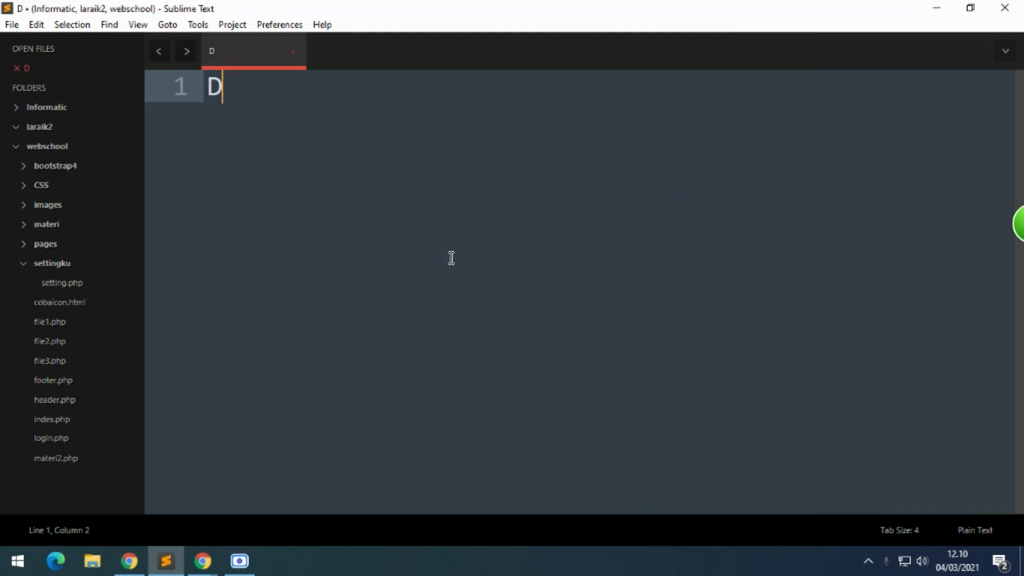
Step: Complete the title line as "DOMAIN DAN HOSTING" and underline it with a row of hyphens
text(DAN HOSTING)
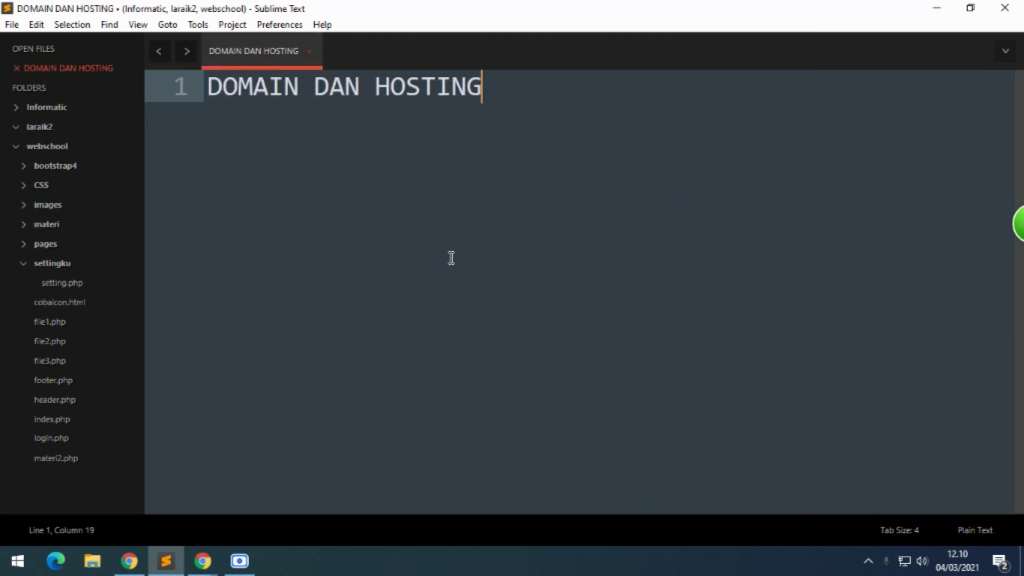
key(Return)
text(------------------)
key(Return)
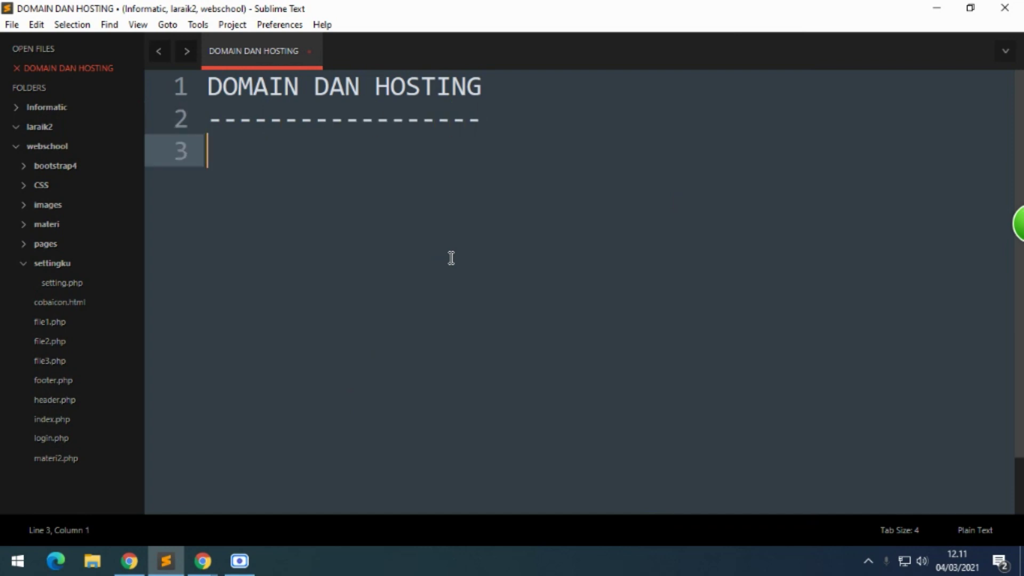
Step: Write "XAMPP - APACHE + MYSQL" on the line below the hyphen row
text(XAMPP - A)
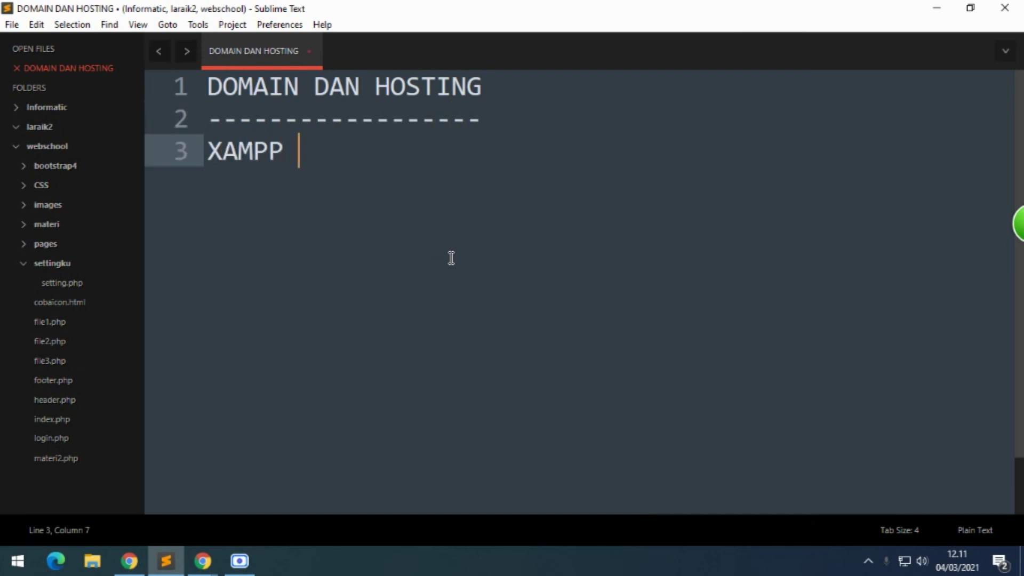
text(PACH)
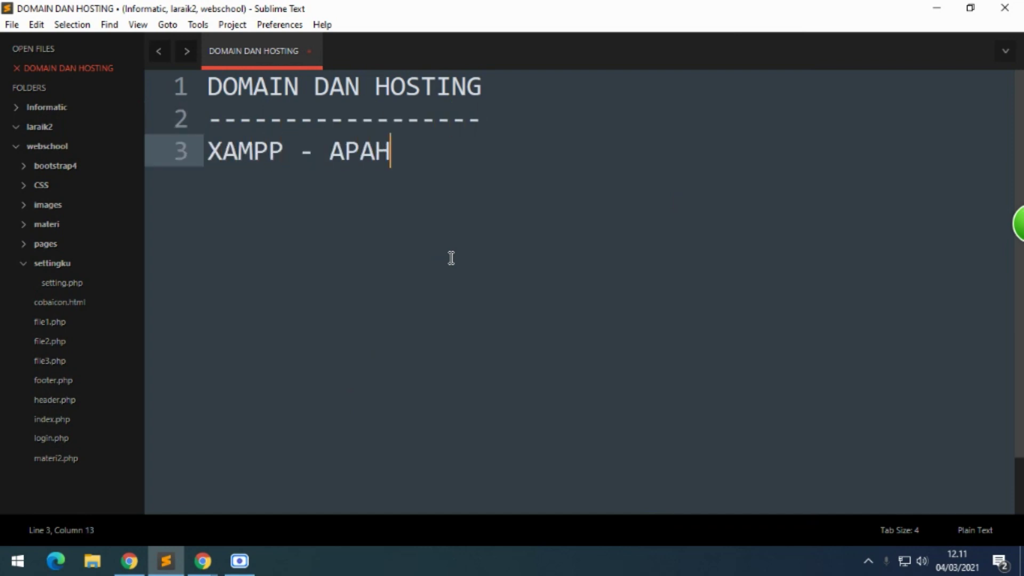
key(BackSpace)
text(CHE + MYSQL)
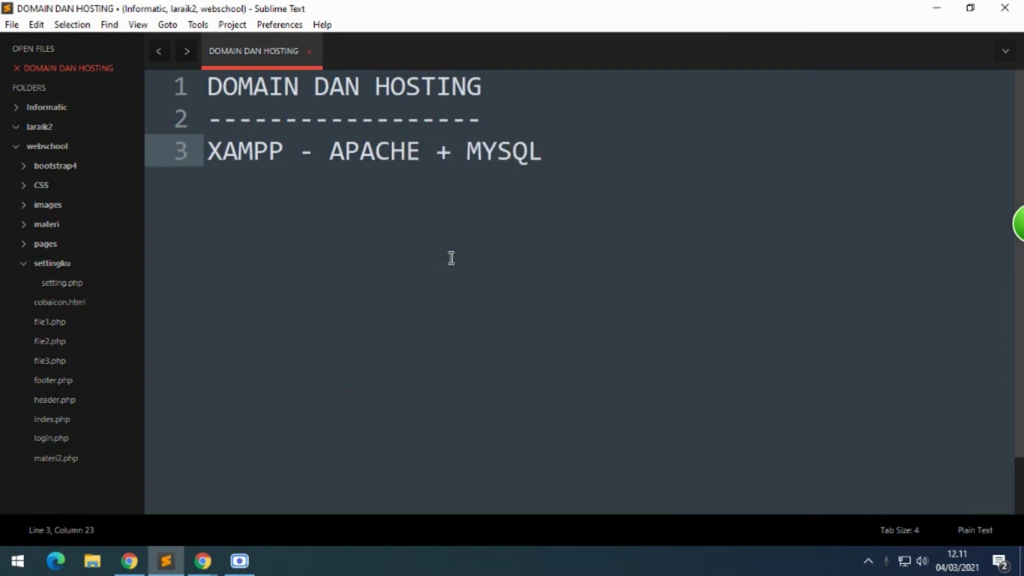
Step: Bring up the XAMPP Control Panel and place its window below the notes to show the Apache and MySQL modules
click(871, 569)
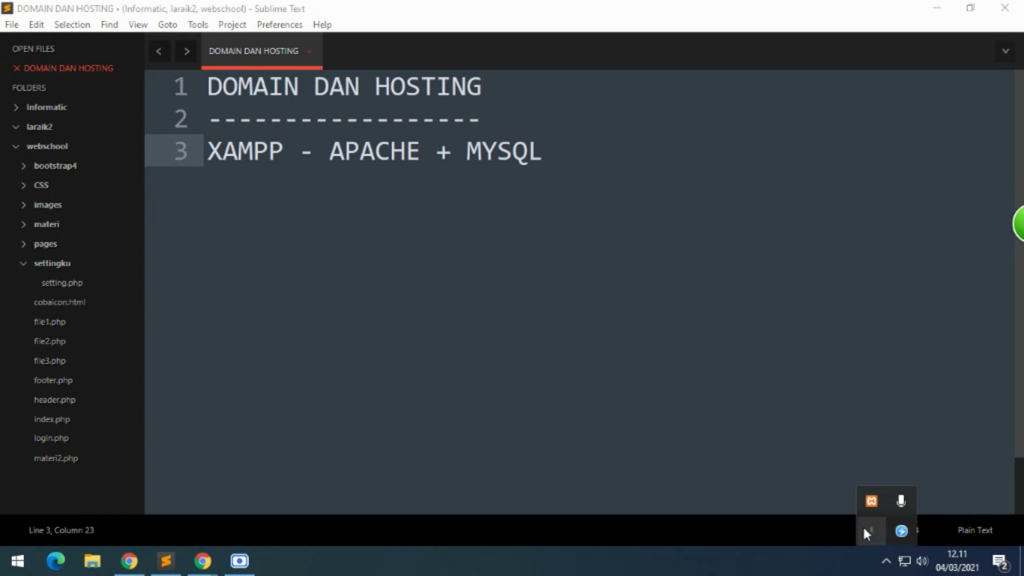
click(870, 502)
drag(328, 17, 770, 246)
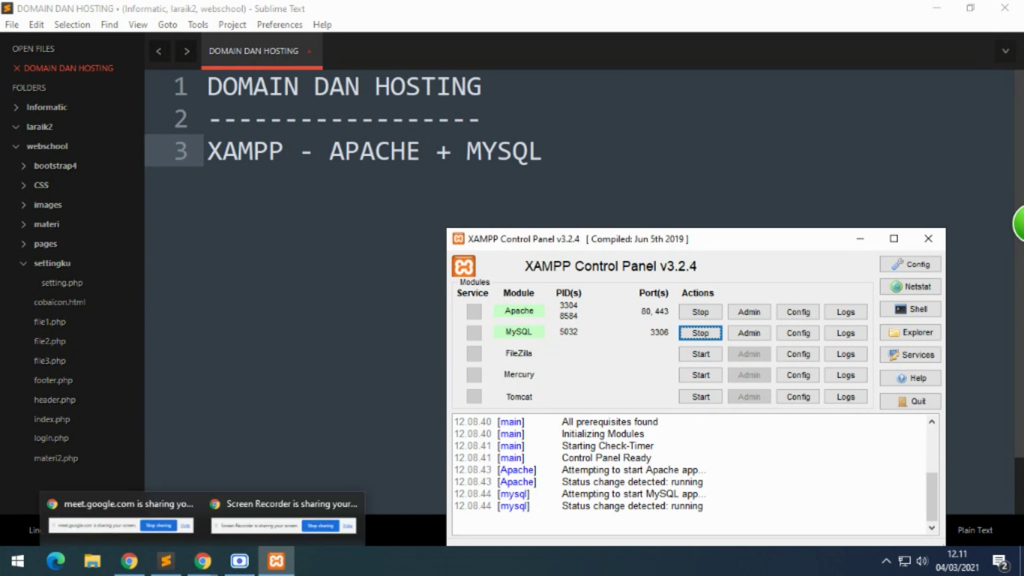
Step: Switch to Chrome, load //LOCALHOST without the suggested subfolder, and reduce the page zoom to view the XAMPP dashboard
click(128, 560)
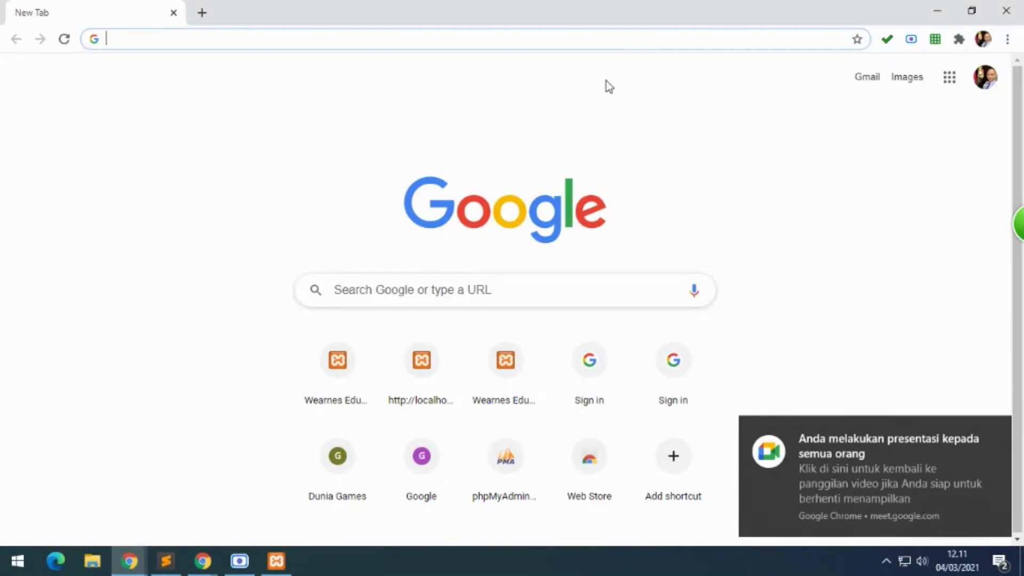
text(/)
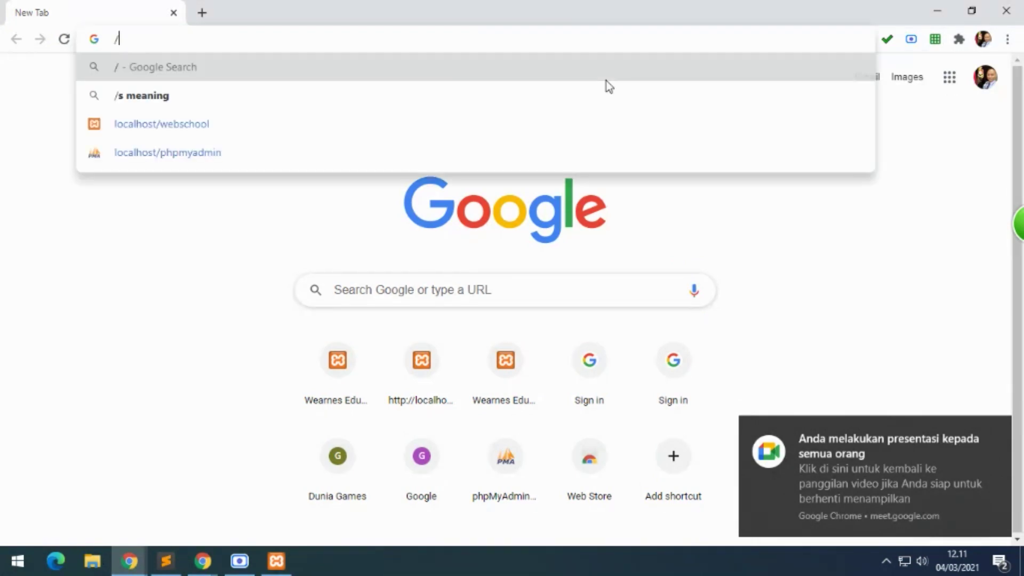
text(/LOCALHOST)
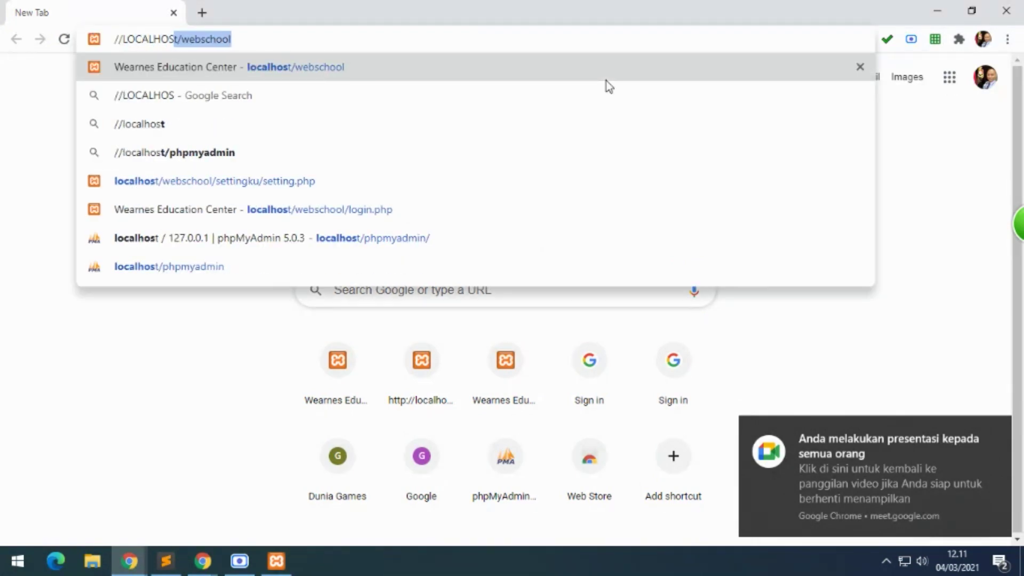
key(Delete)
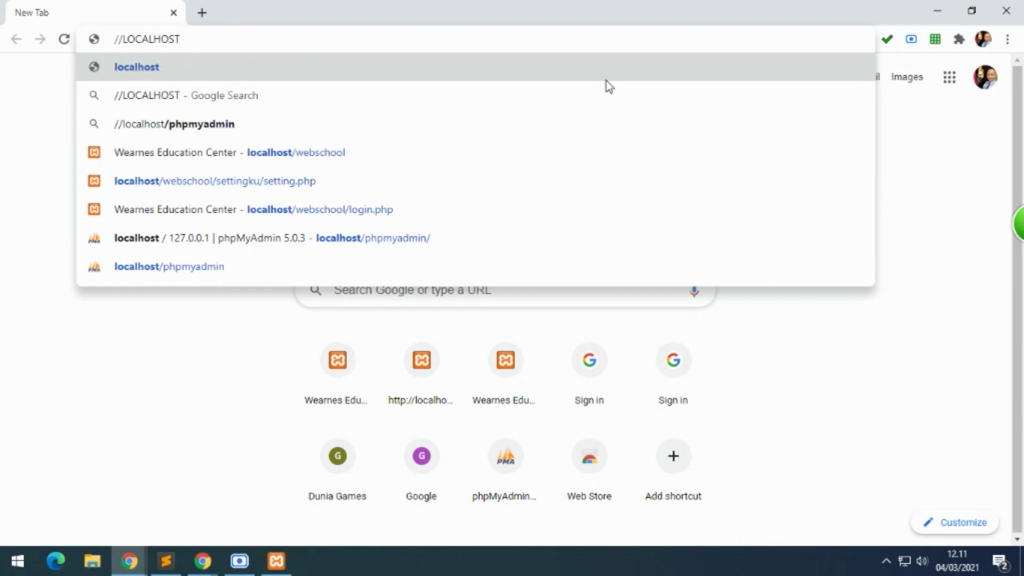
key(Return)
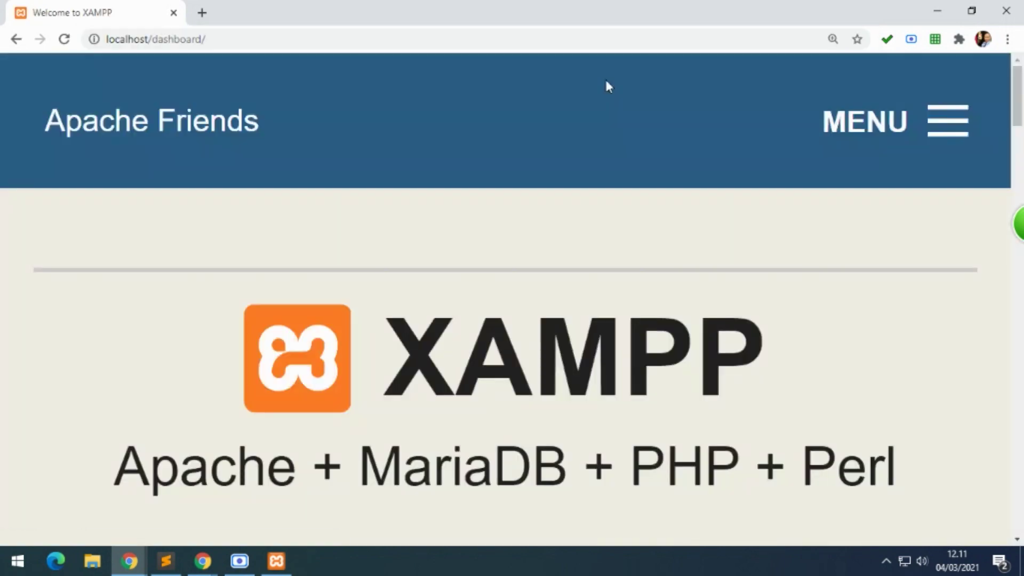
key(ctrl+minus)
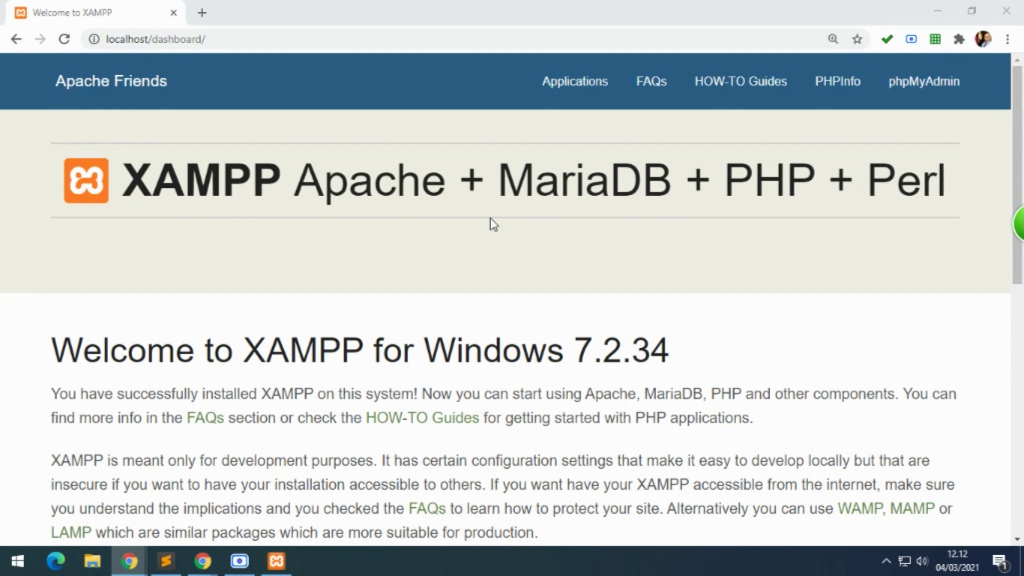
Step: Switch back to Sublime Text and add the headings "DOMAIN" and "HOSTING" below the XAMPP line, separated by blank lines
click(166, 560)
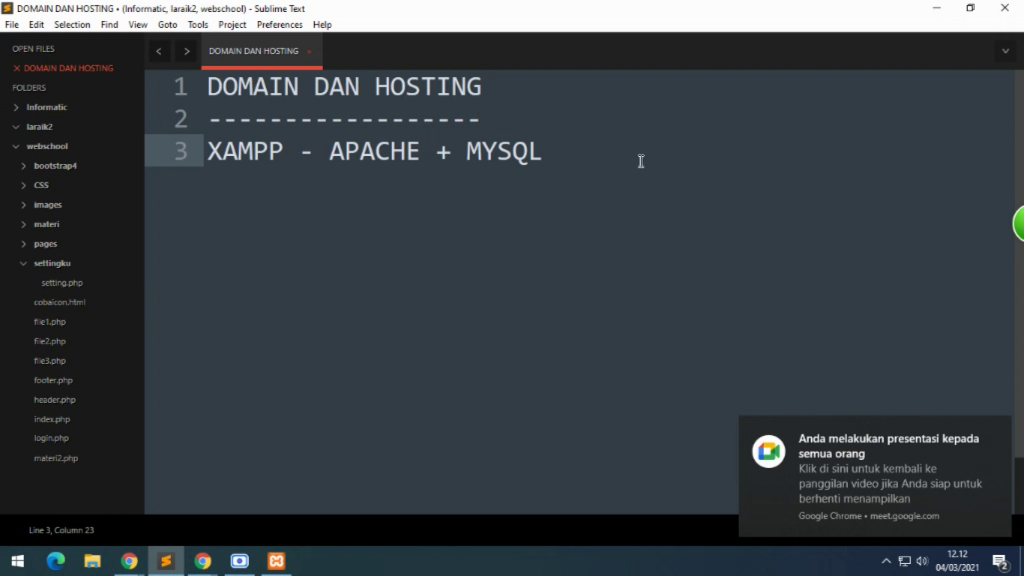
key(Return)
key(Return)
text(DOMAIN)
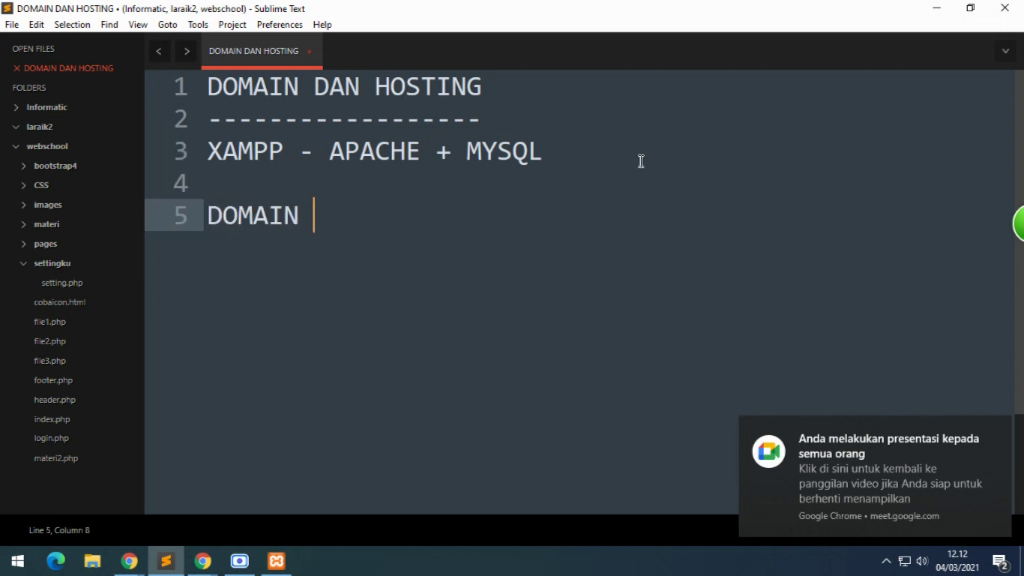
key(Return)
key(Return)
text(HO)
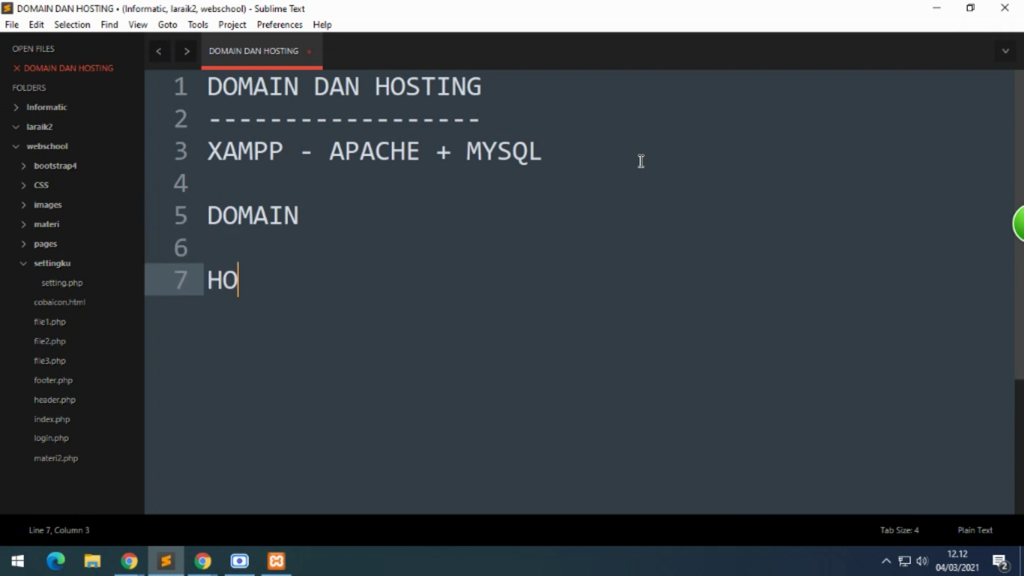
text(STING)
Step: Write the indented definition "adl nama dari sebuah web" on the line under the DOMAIN heading
key(Up)
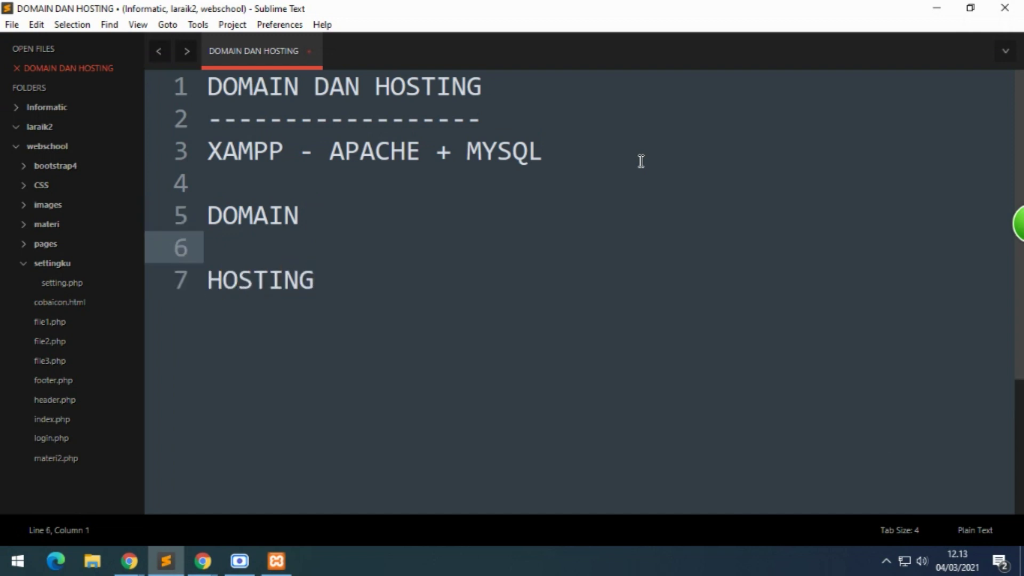
text(adl n)
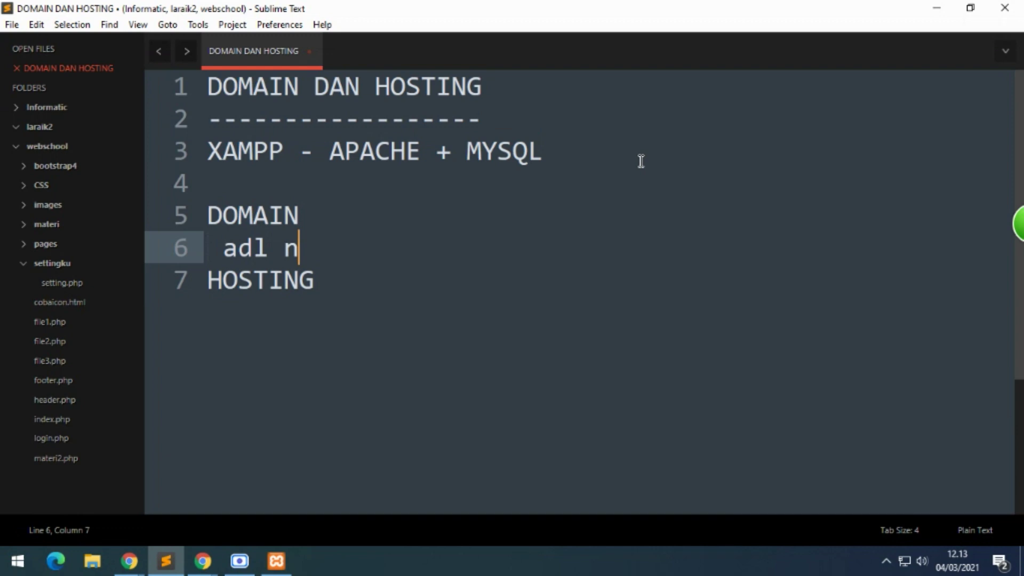
text(ama dari)
key(BackSpace)
key(BackSpace)
key(BackSpace)
key(BackSpace)
key(BackSpace)
text(/)
key(BackSpace)
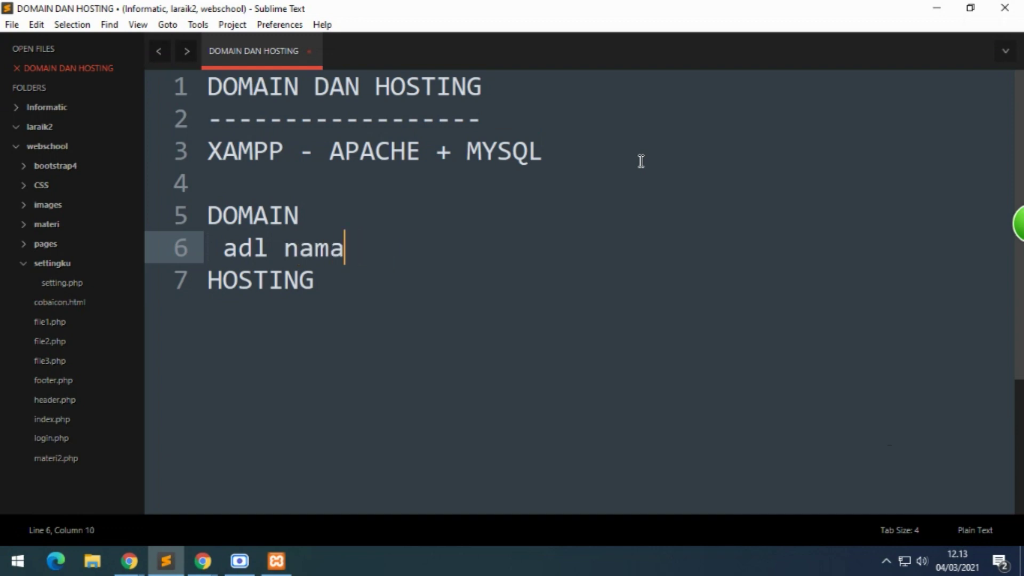
text(dari sebuah)
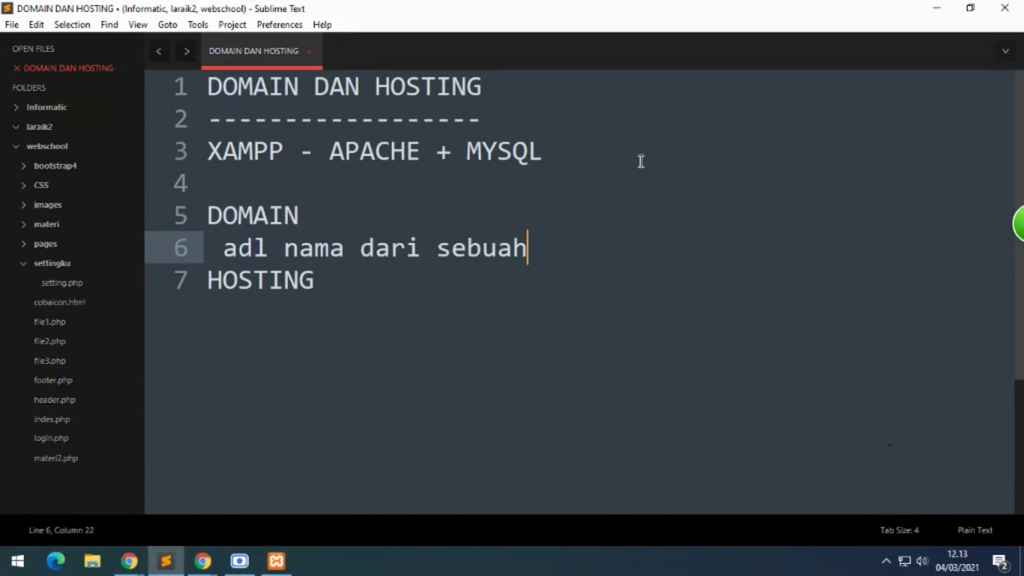
text( web)
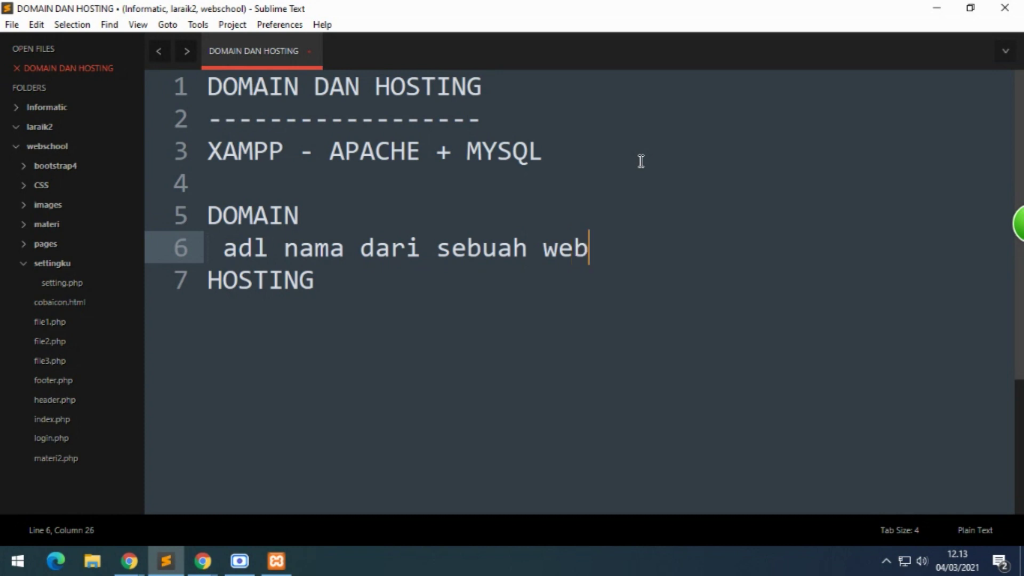
Step: Add the example line "misal : google.com" below the definition and briefly highlight the domain name in it
key(Return)
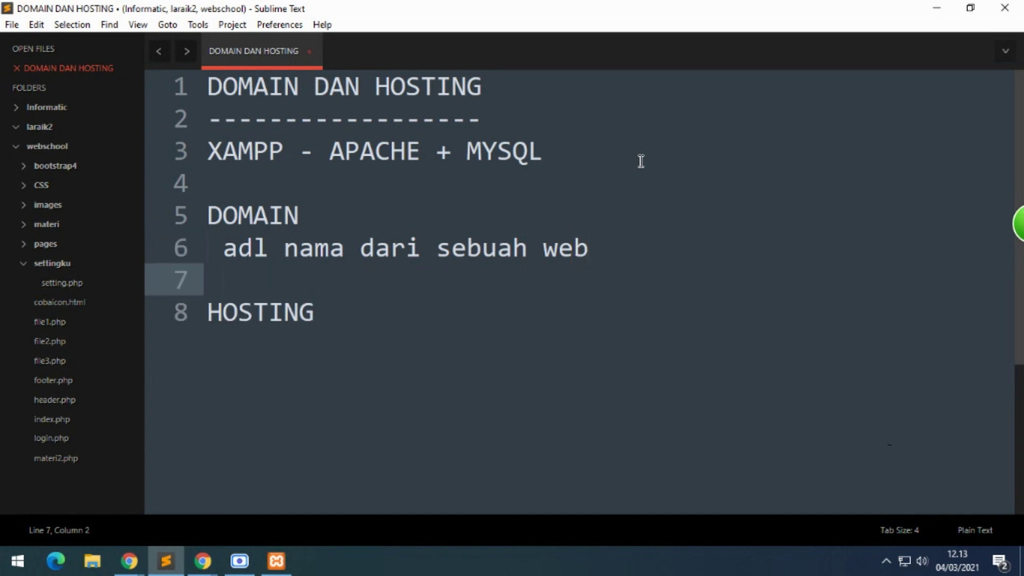
text(misal : goo)
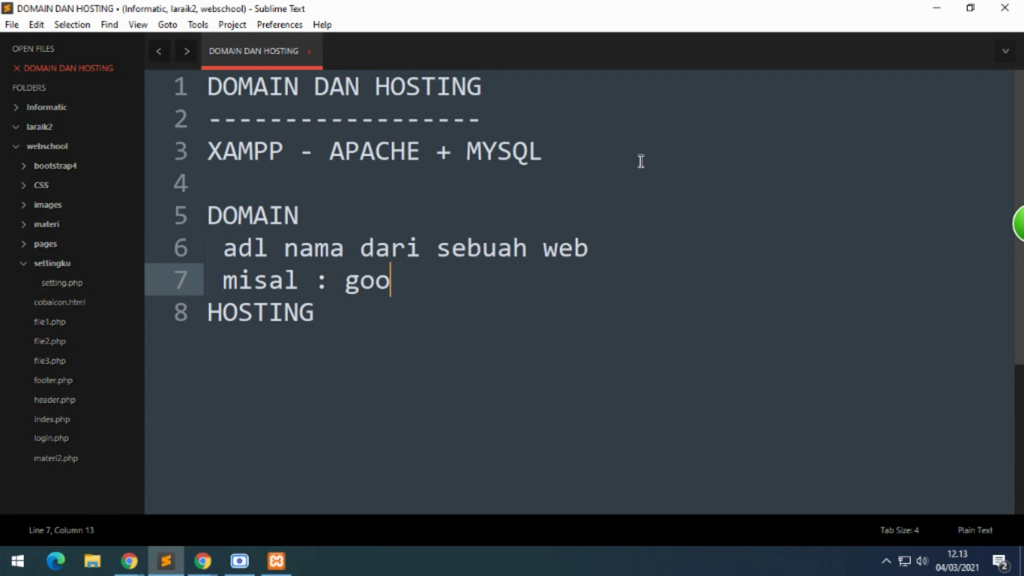
text(gle.com)
key(Left)
key(Left)
key(Left)
key(Left)
key(Left)
key(Left)
key(Left)
key(Left)
key(Left)
key(Left)
key(Left)
key(Right)
key(shift+End)
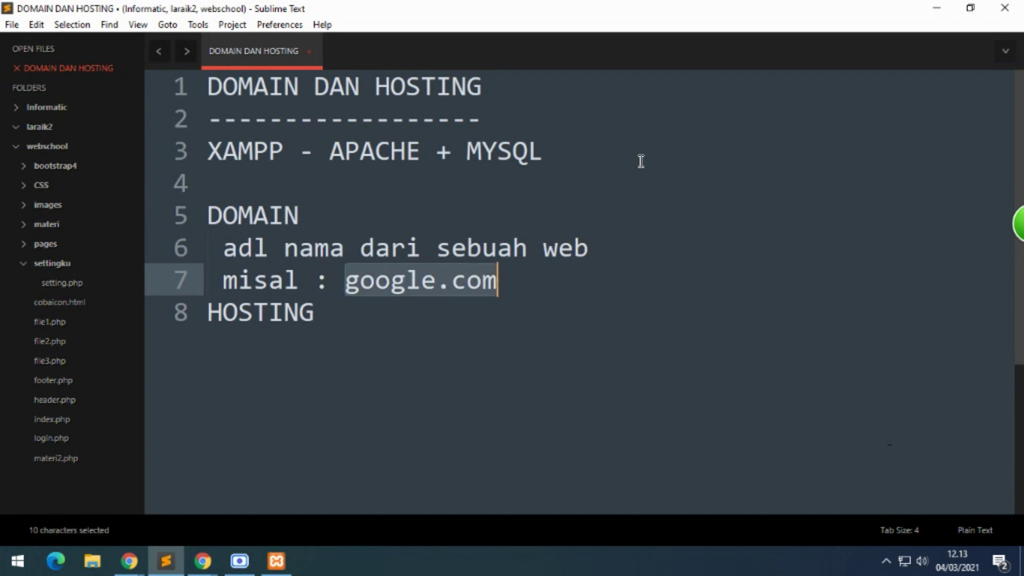
key(Right)
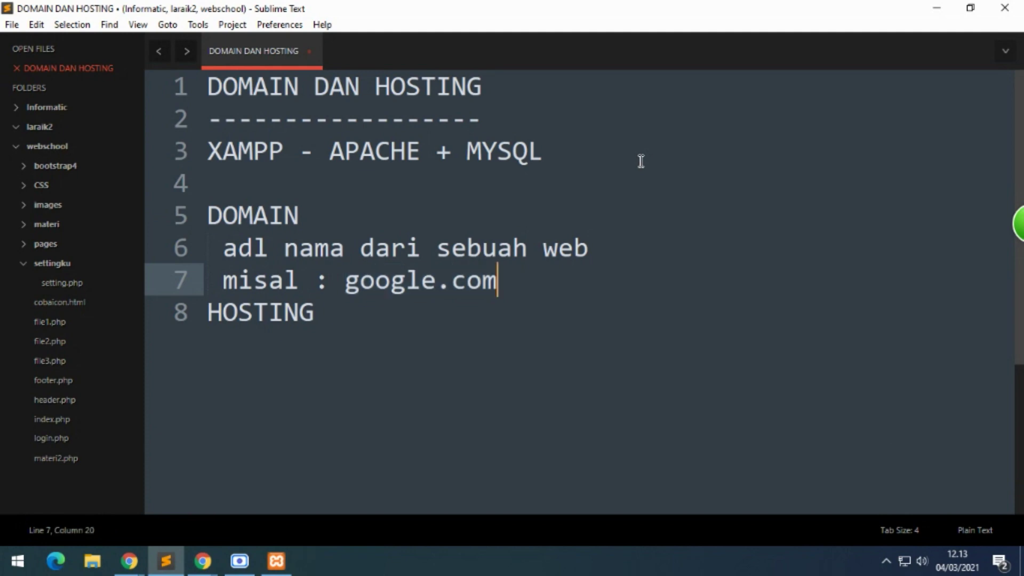
Step: Add the line "sifat domain : unik ->tidak boleh kembar sedunia" below the google.com example
key(Return)
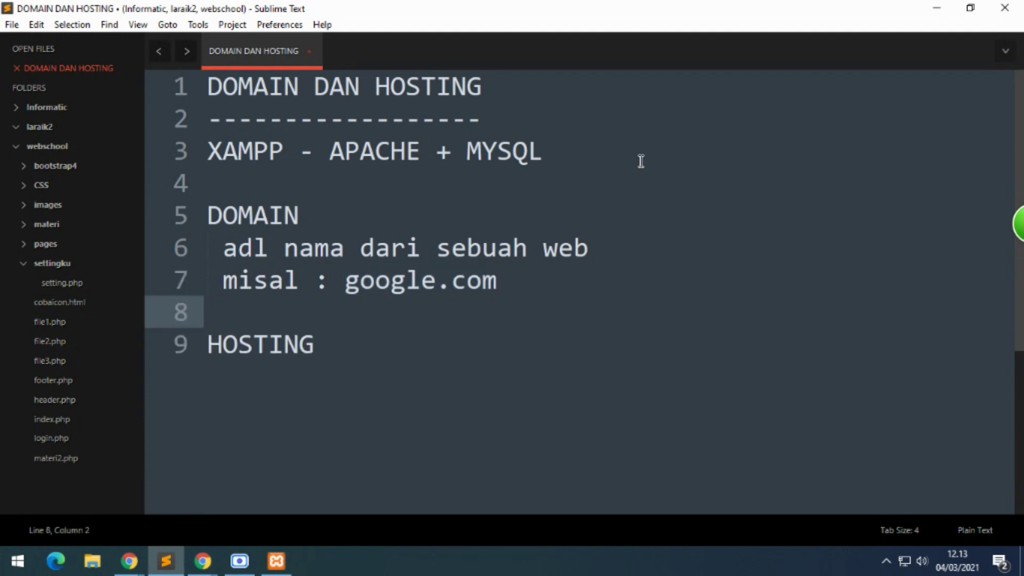
text(sifat )
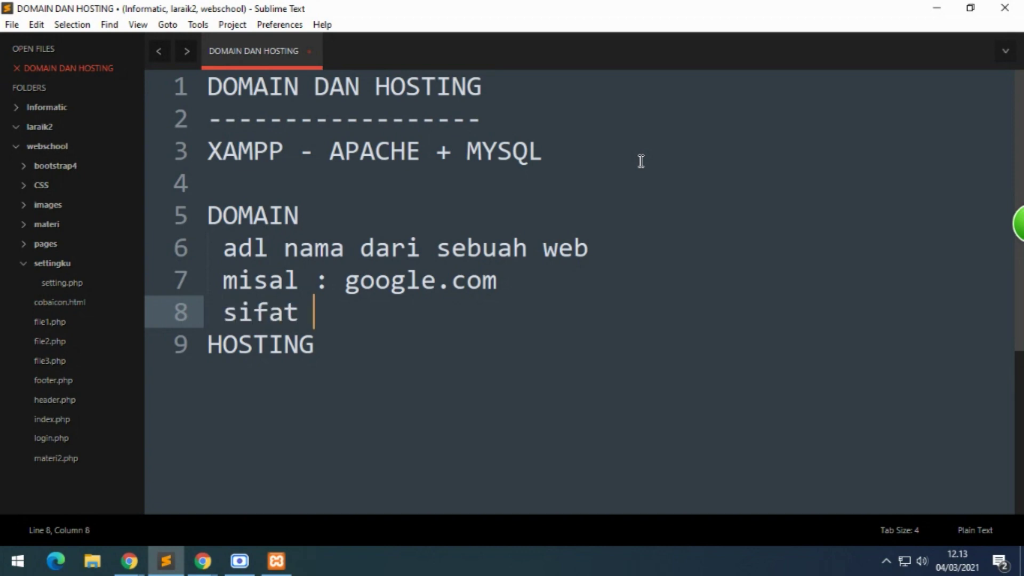
text(domain : ui)
key(BackSpace)
text(nik )
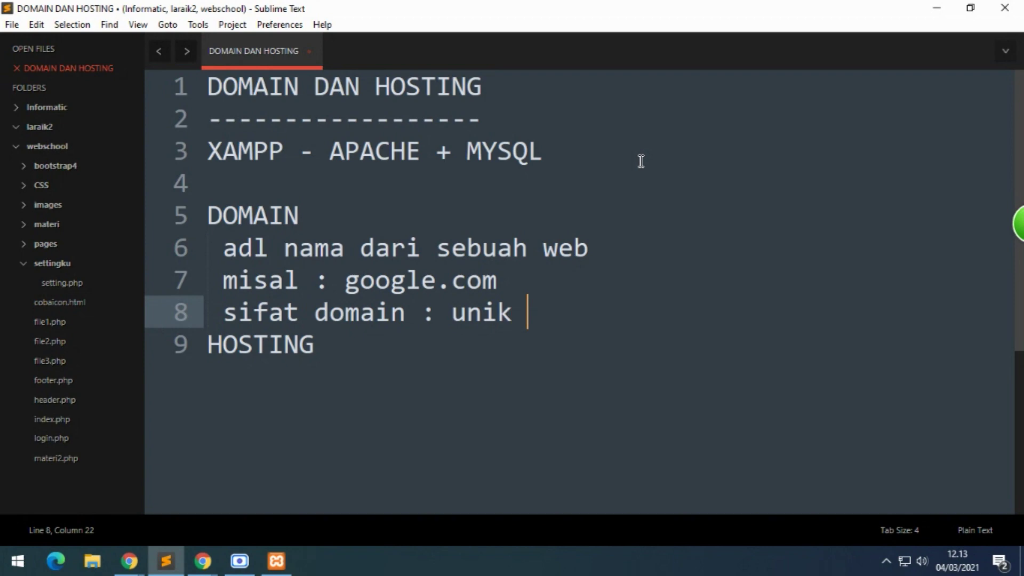
text(->tidak b)
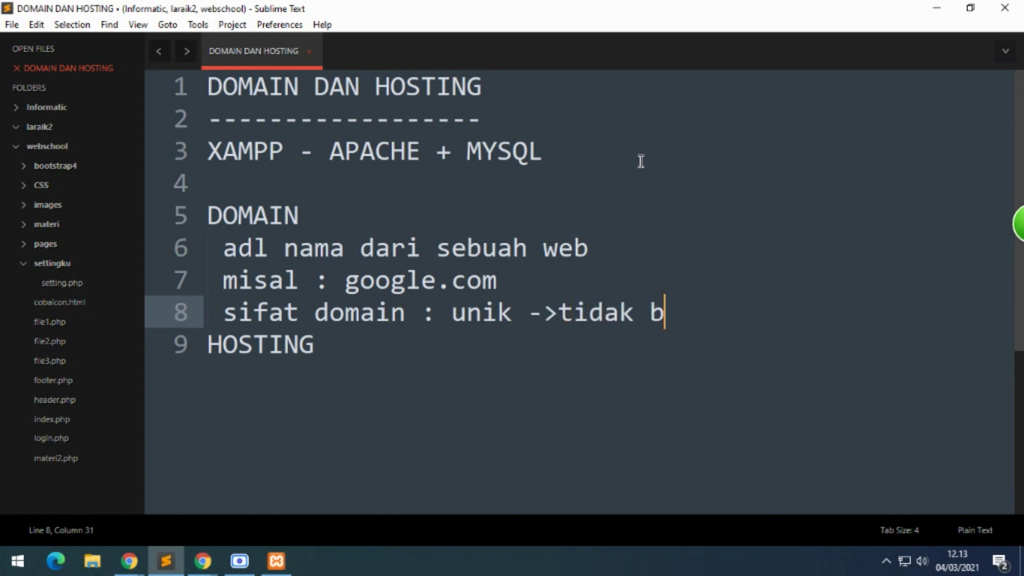
text(oleh kembar)
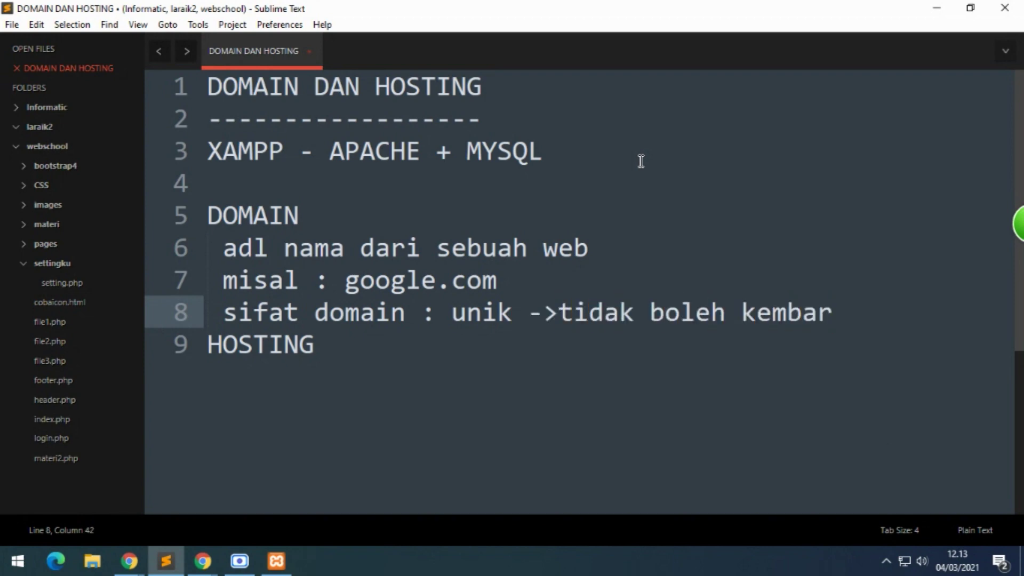
text( sed)
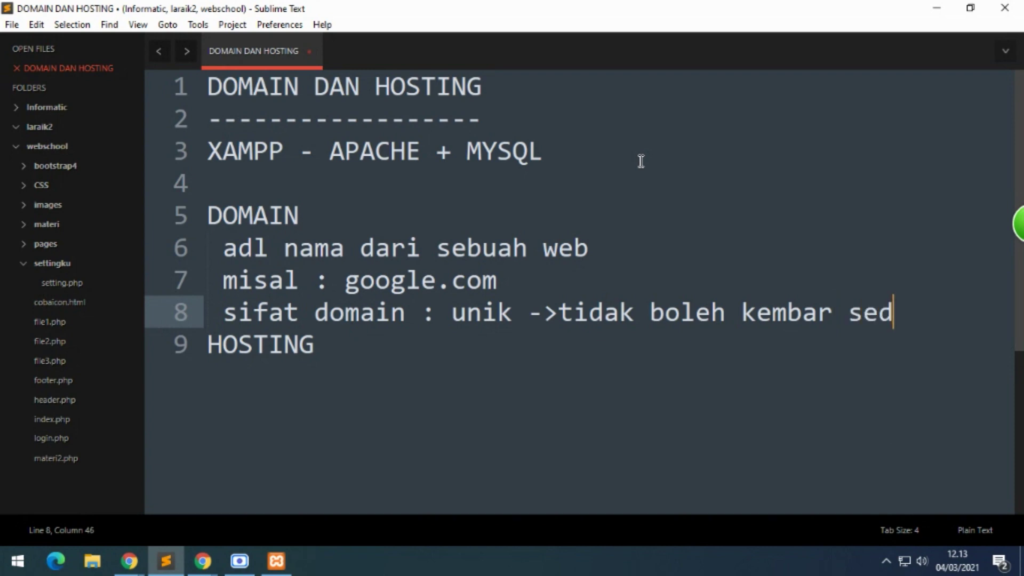
text(unia)
Step: Add the line "domain gratis : namaprojek.000webhost.com" below the "sifat domain" line in the DOMAIN section
key(Return)
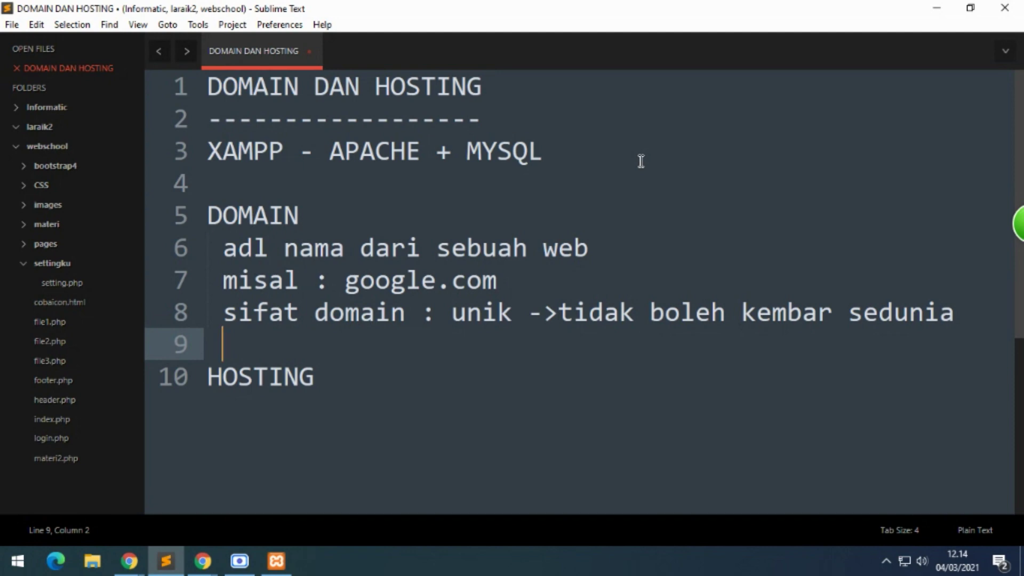
text(domain gratis :)
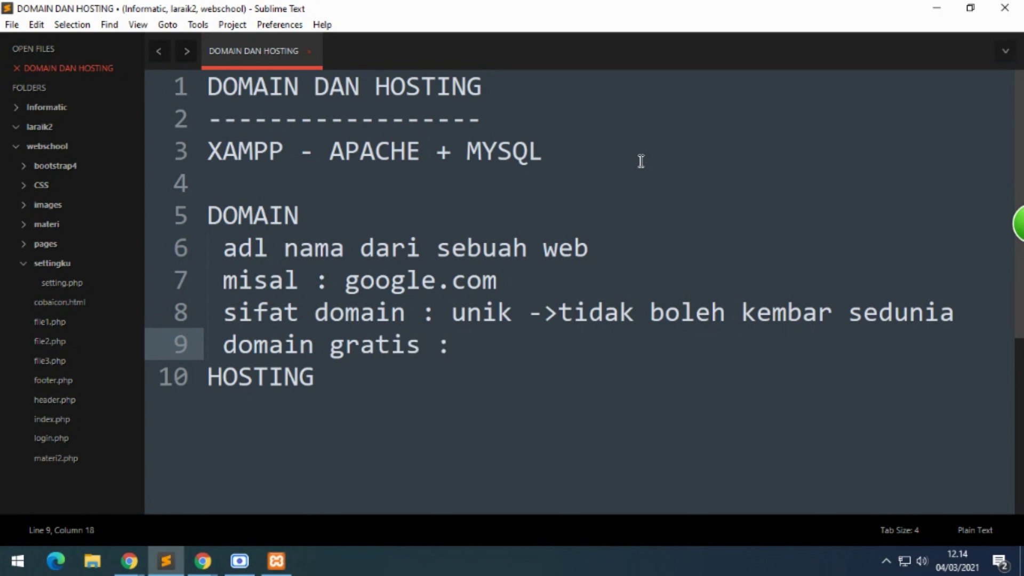
text(nampr)
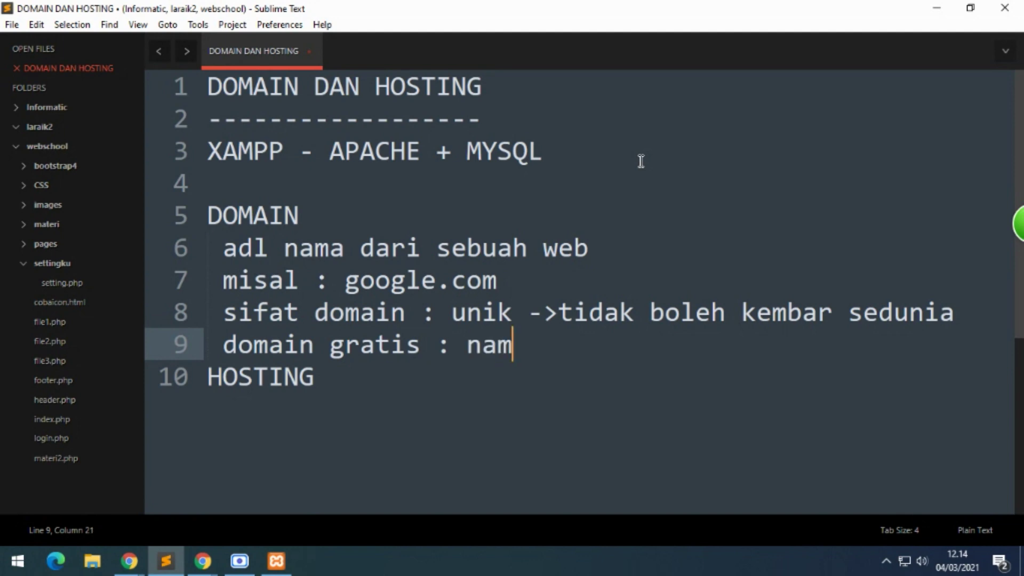
key(BackSpace)
key(BackSpace)
text(aprojek)
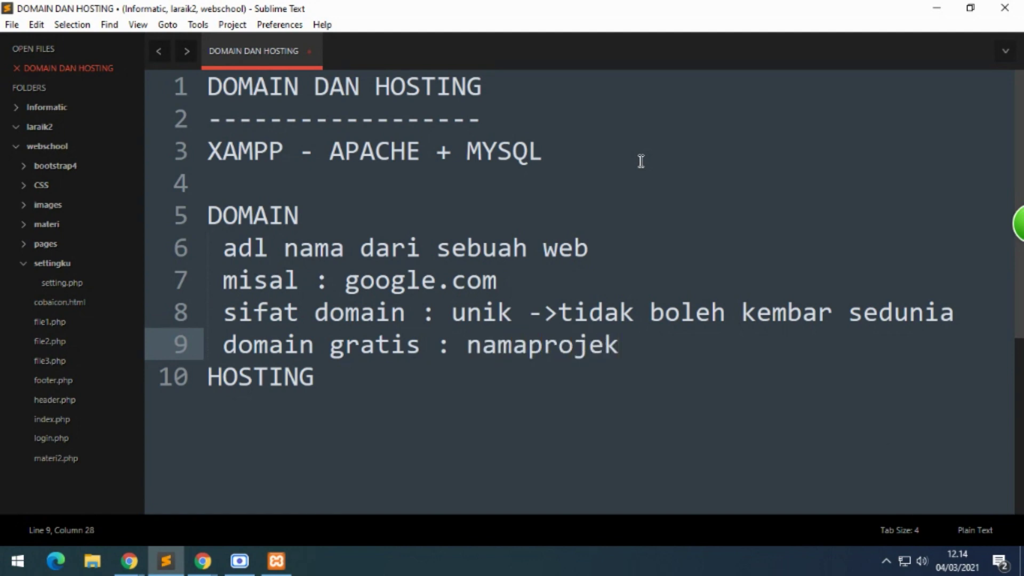
text(.)
key(alt+Tab)
click(641, 344)
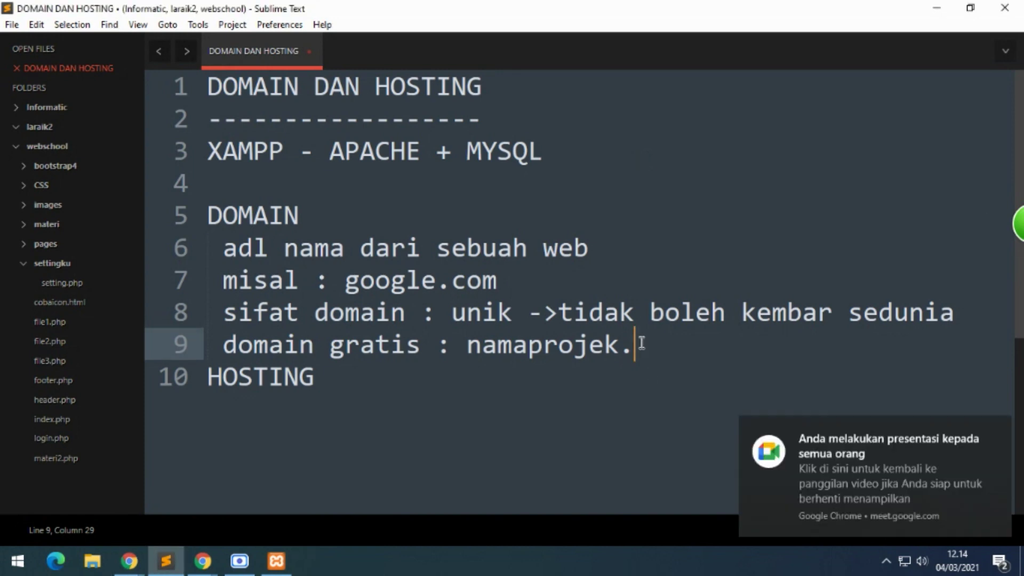
text(000we)
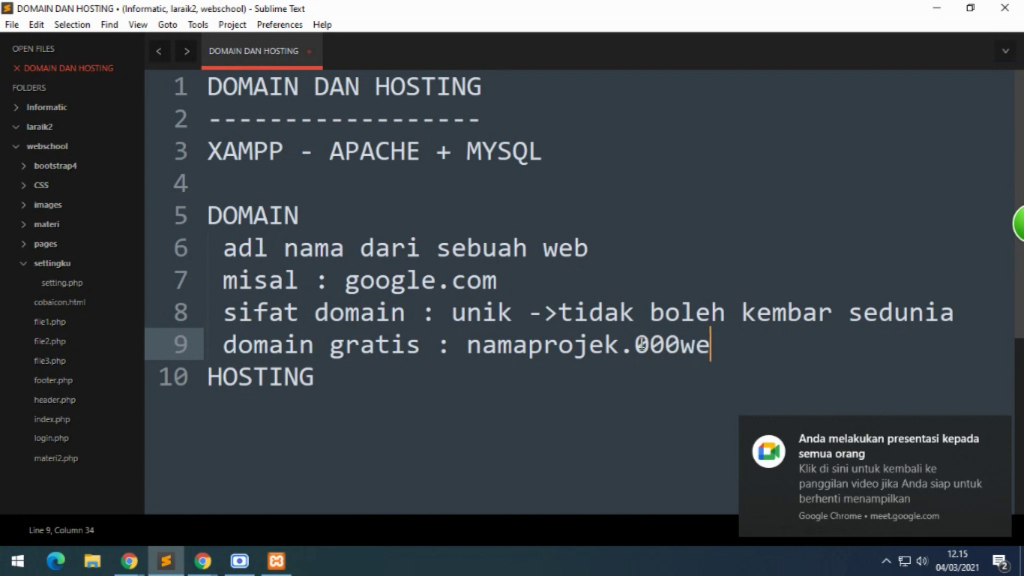
text(bhost.com)
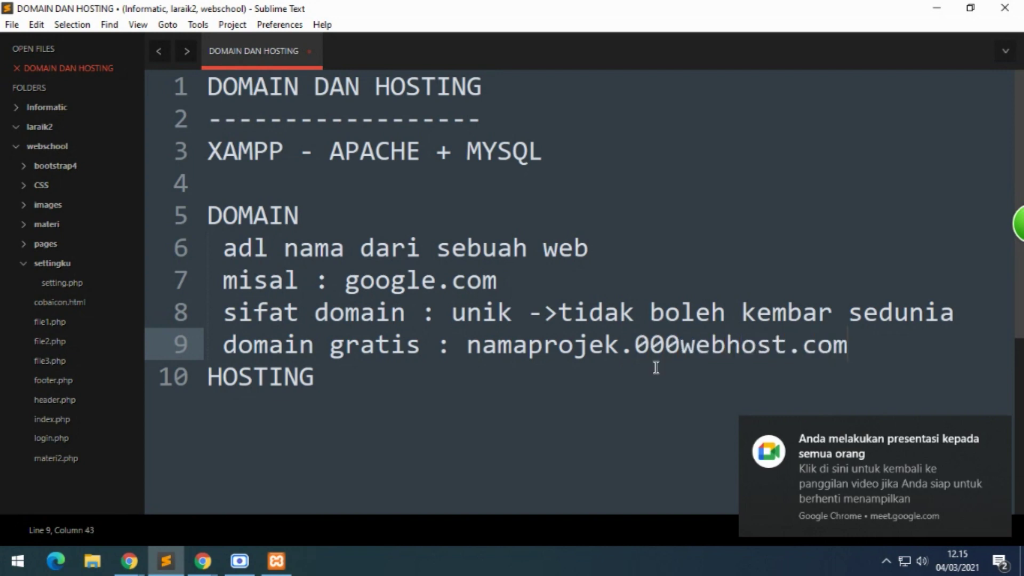
Step: Highlight the ".com" ending and the whole ".000webhost.com" suffix in the free-domain example, and clear the selection
shift+click(620, 344)
click(684, 392)
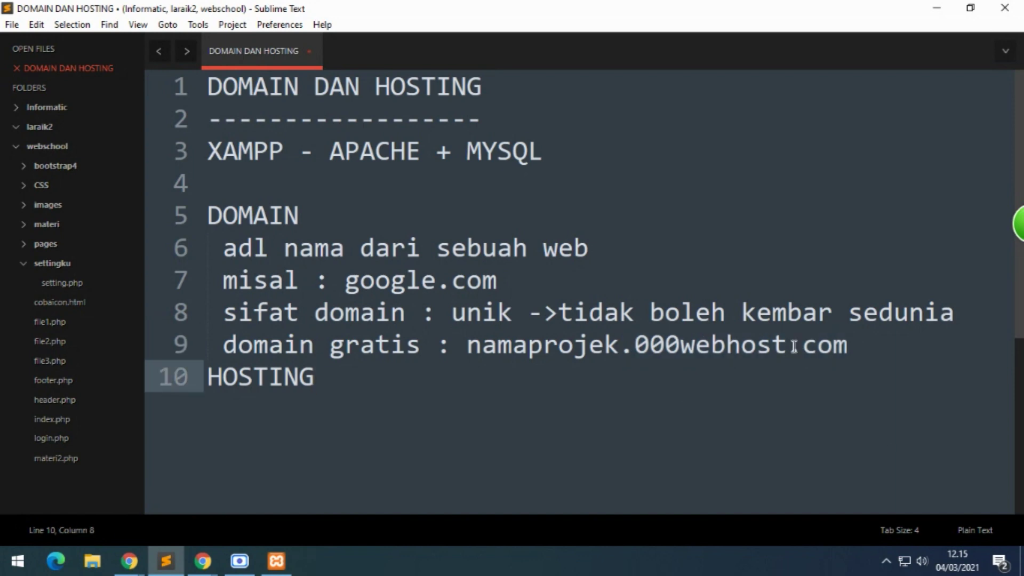
drag(792, 345, 863, 351)
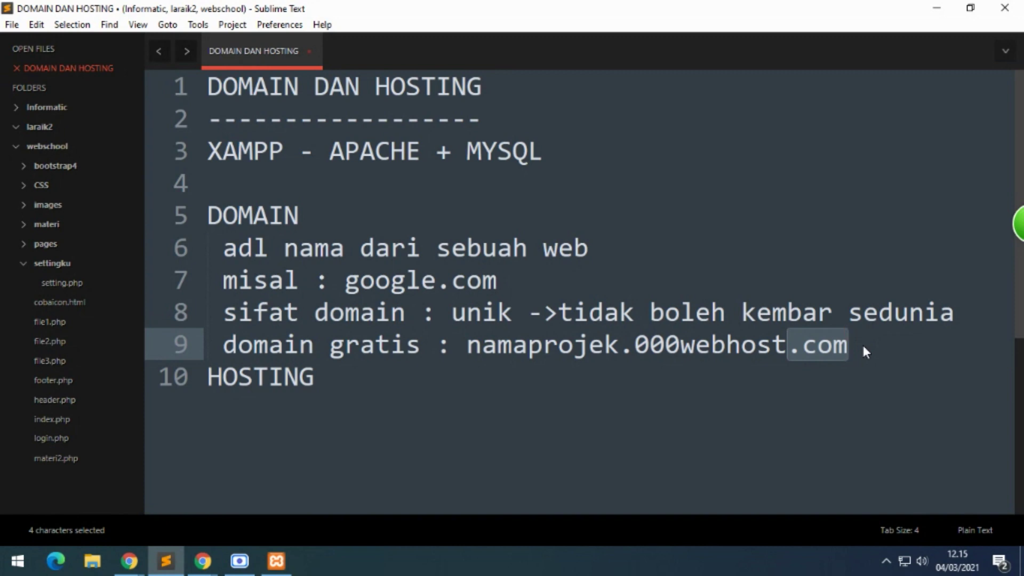
drag(618, 346, 866, 347)
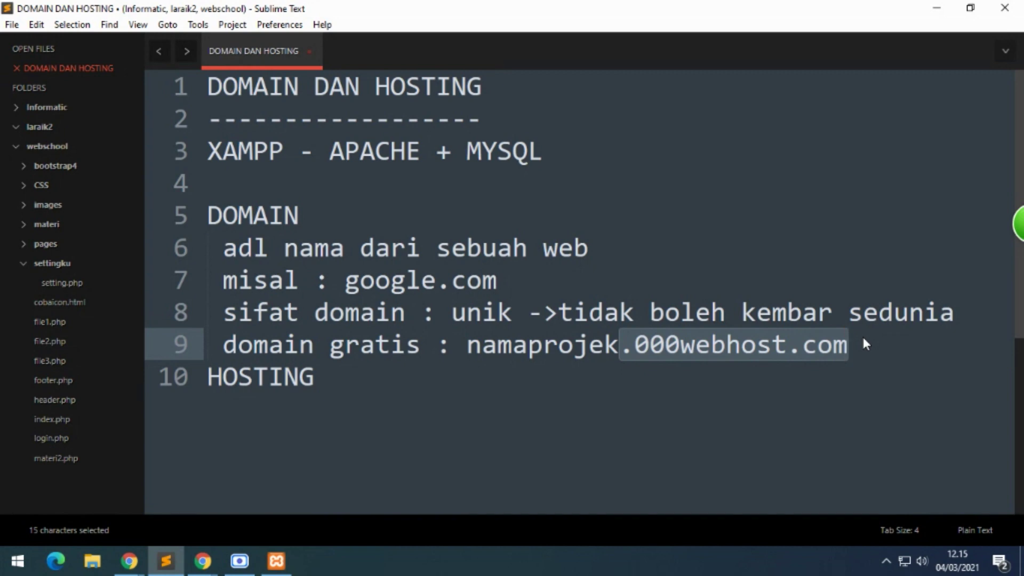
click(862, 340)
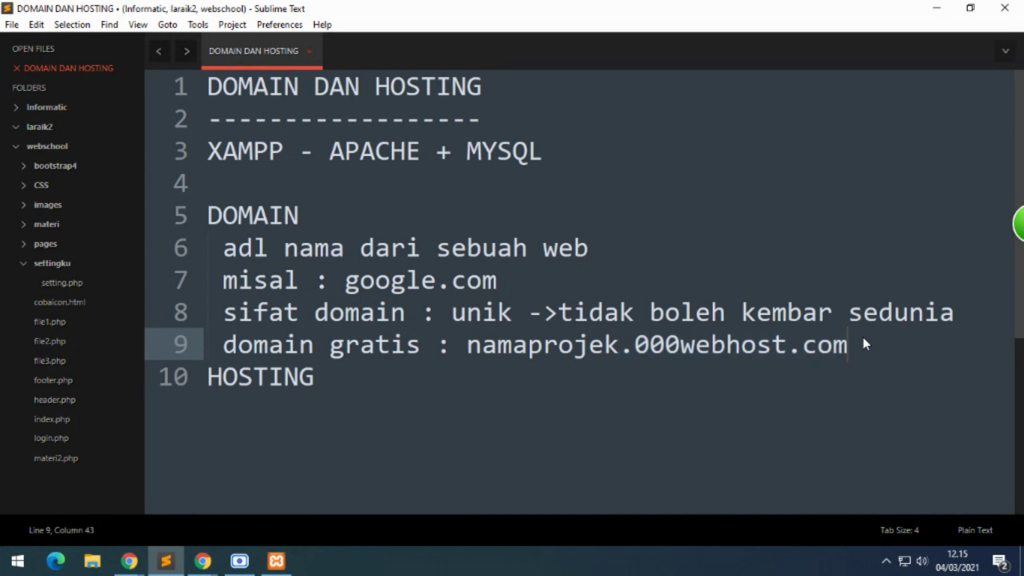
Step: Insert a blank line between the free-domain example and the HOSTING heading, and place the cursor after that heading
key(Return)
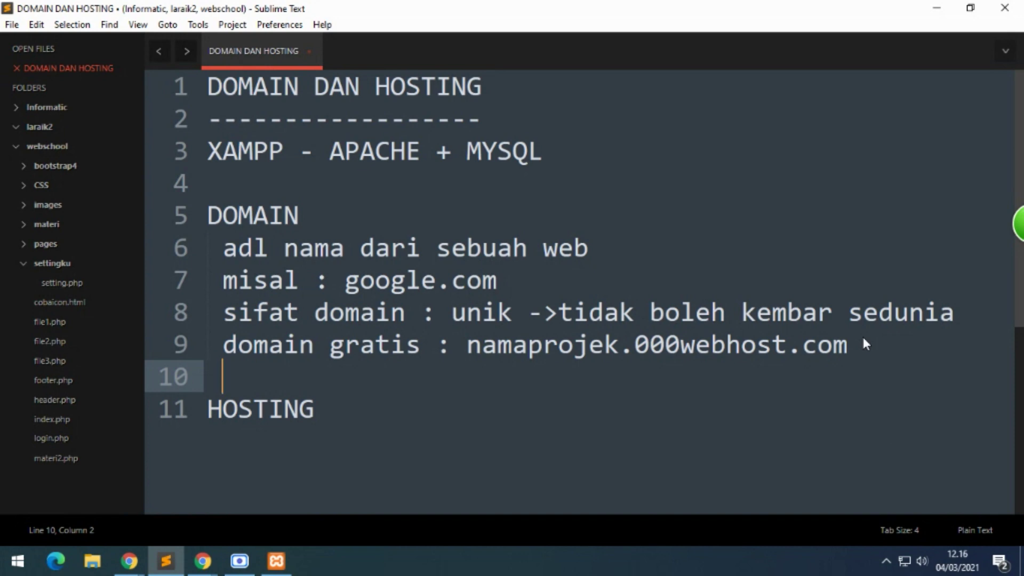
click(533, 413)
scroll(430, 413, down, 3)
scroll(432, 414, up, 3)
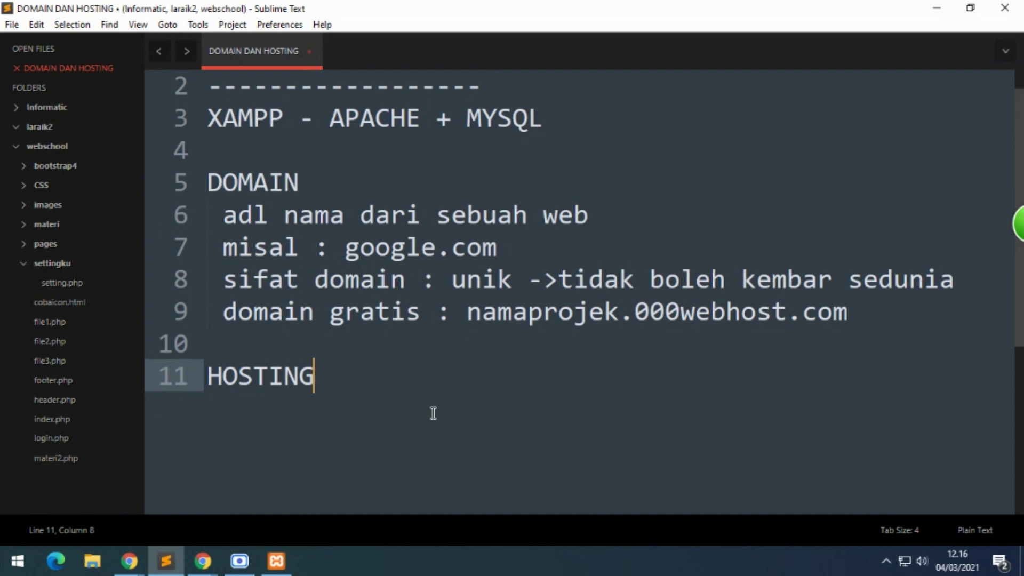
Step: Write the indented definition "adl wadah penyimpanan dari file2 projek web kita" under the HOSTING heading
key(Return)
text(adl)
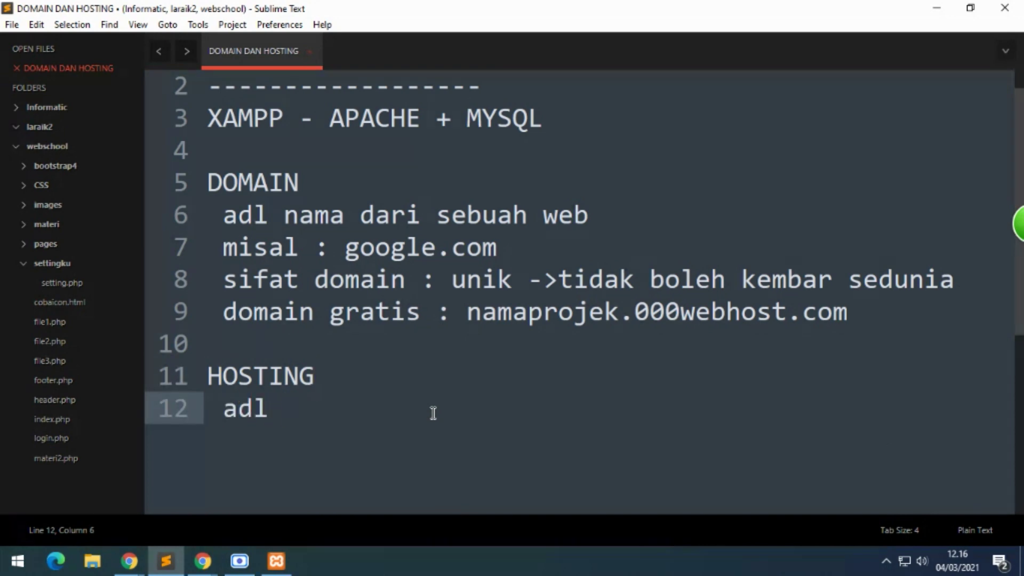
text( wadah pem)
key(BackSpace)
text(n)
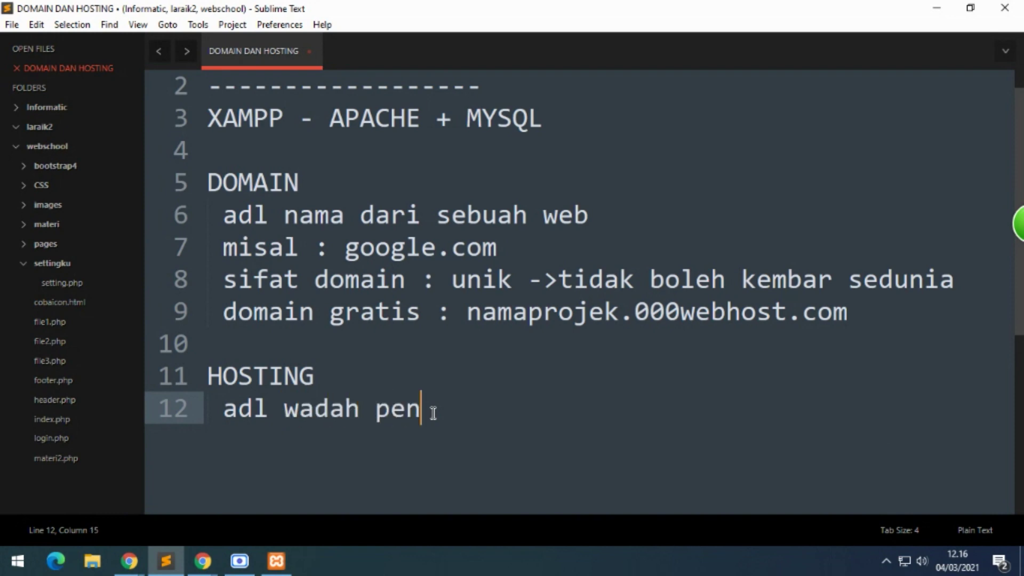
text(yimpanan dari )
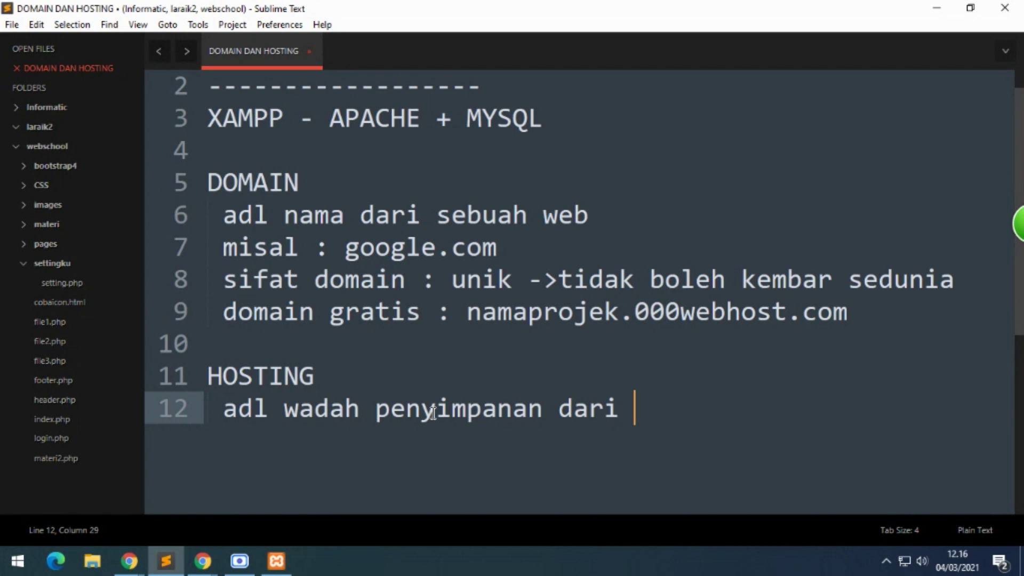
text(file2)
key(BackSpace)
text(2 projek web)
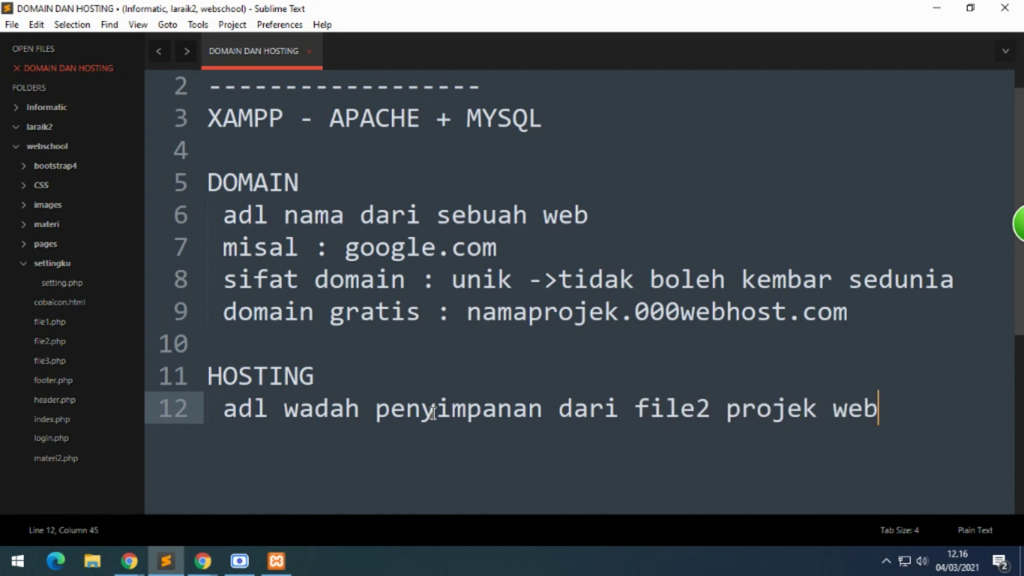
text( kita)
Step: Continue the hosting definition on a new line with "yang telah dionlinekan." and start an empty line below it
key(Return)
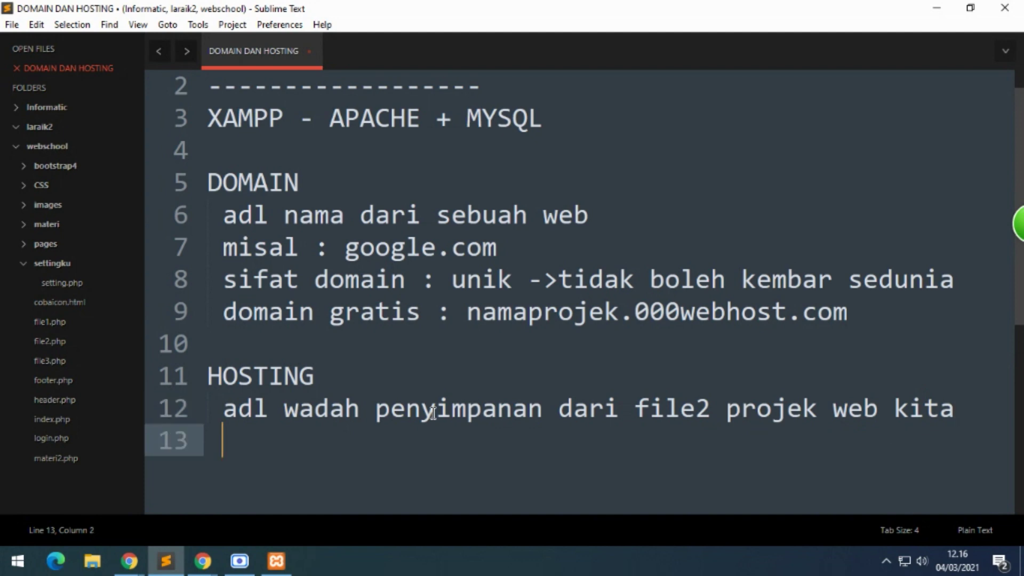
text(yang telah dio)
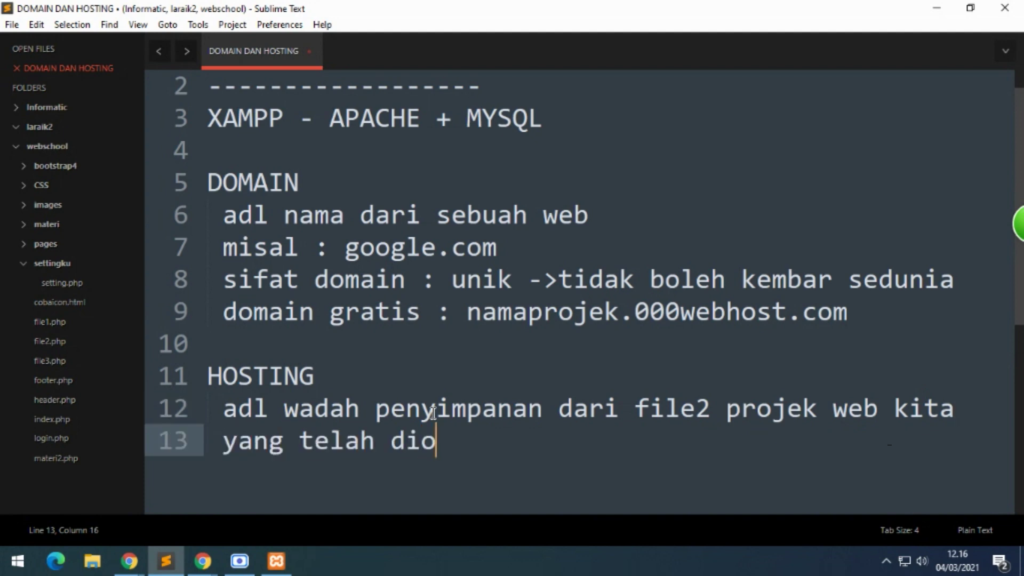
text(nlinekan.)
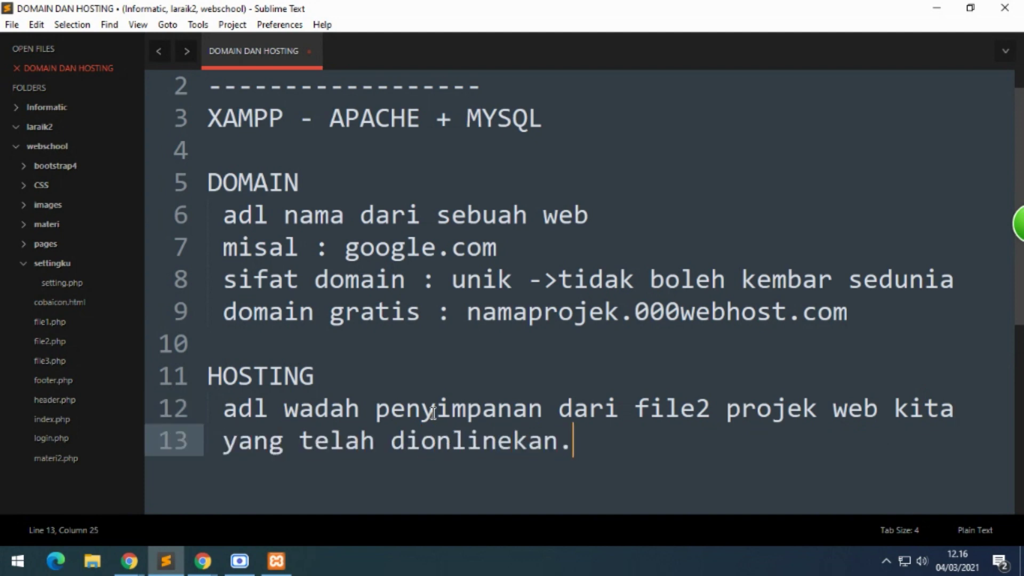
key(Return)
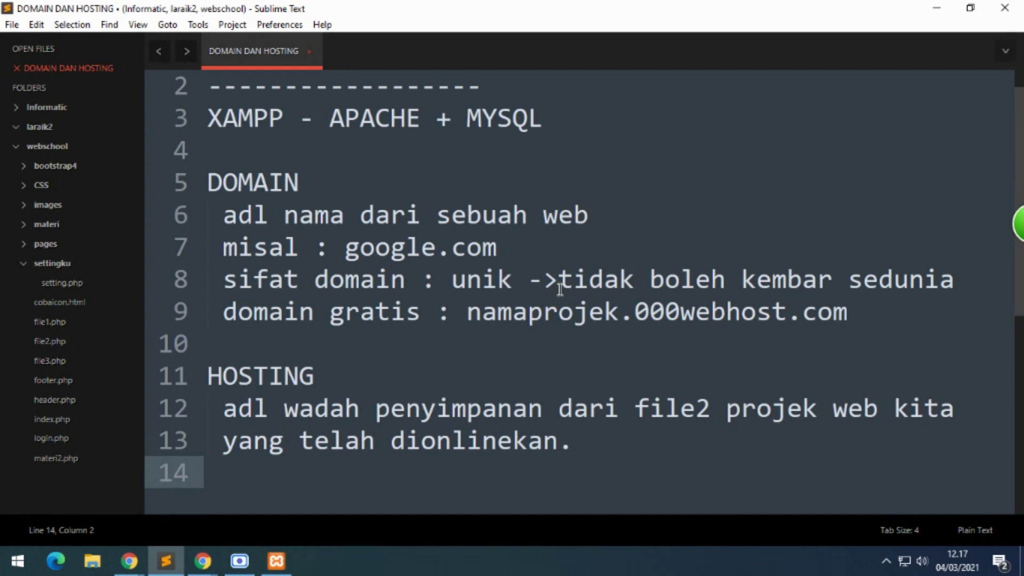
Step: Highlight "namaprojek.000webhost.com" in the free-domain line and the ".com" ending of the google.com example
drag(468, 313, 867, 302)
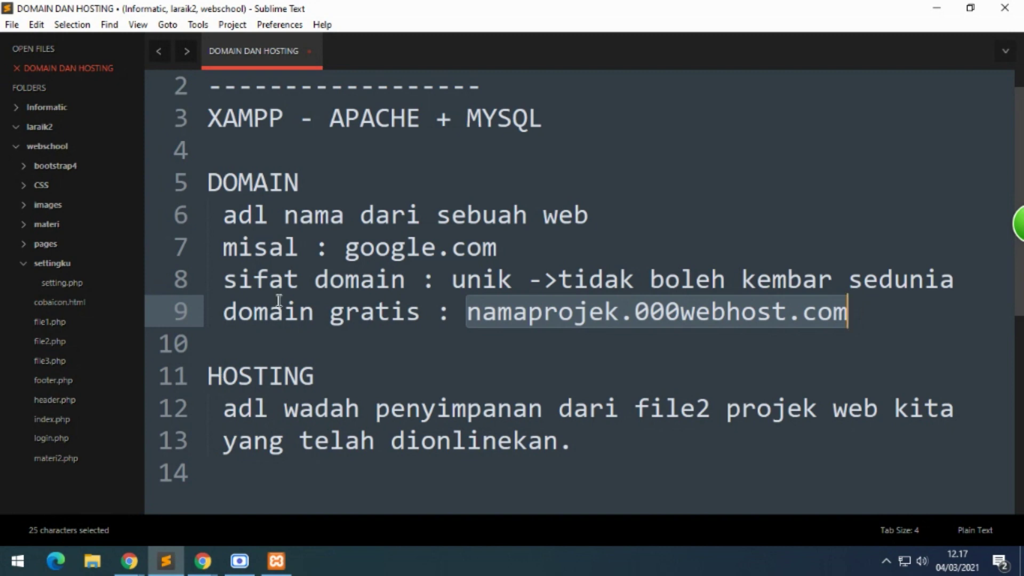
click(416, 298)
drag(440, 247, 531, 249)
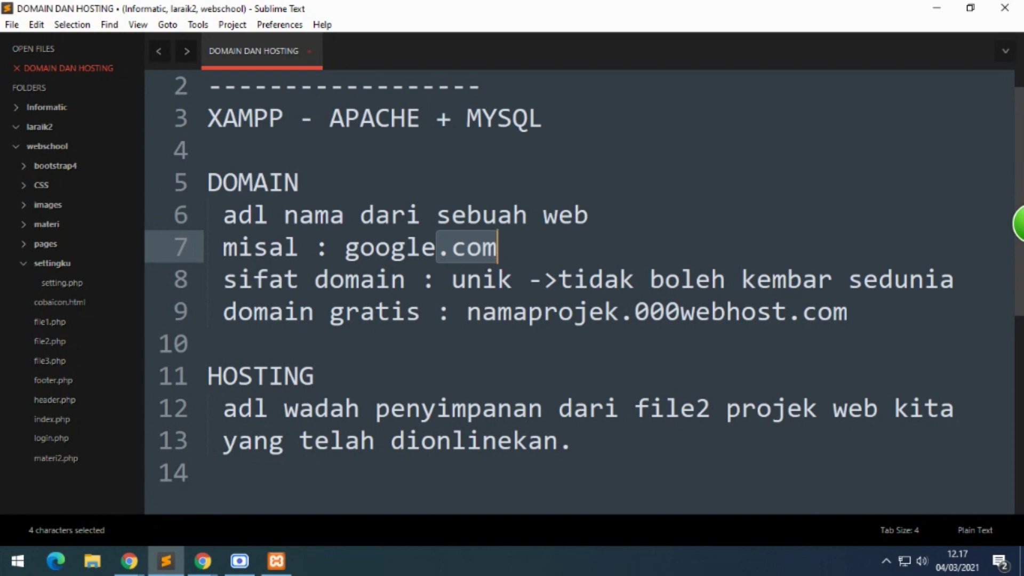
Step: Switch to the Chrome window showing the XAMPP dashboard and search Google for 000webhost
click(214, 568)
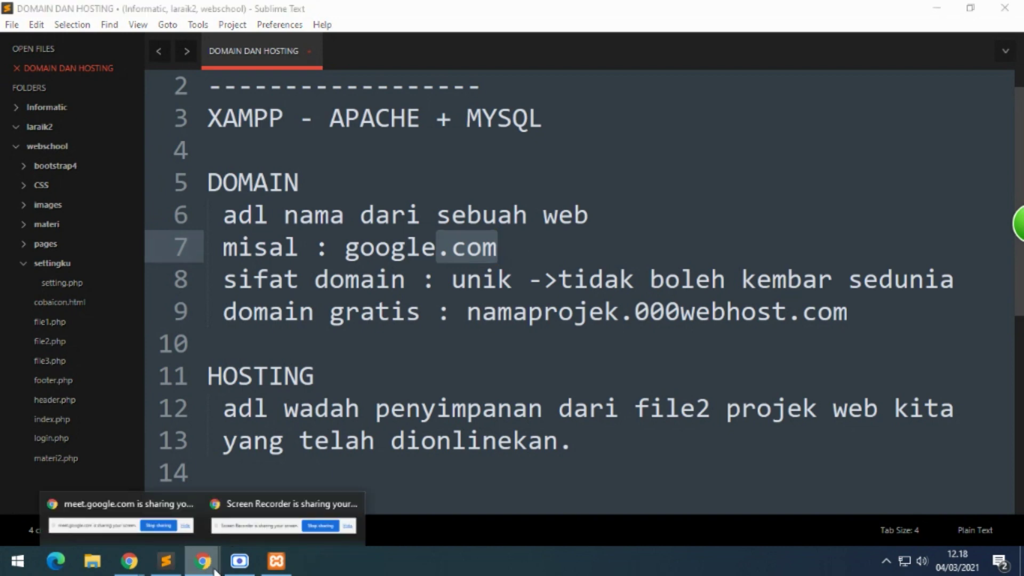
click(224, 496)
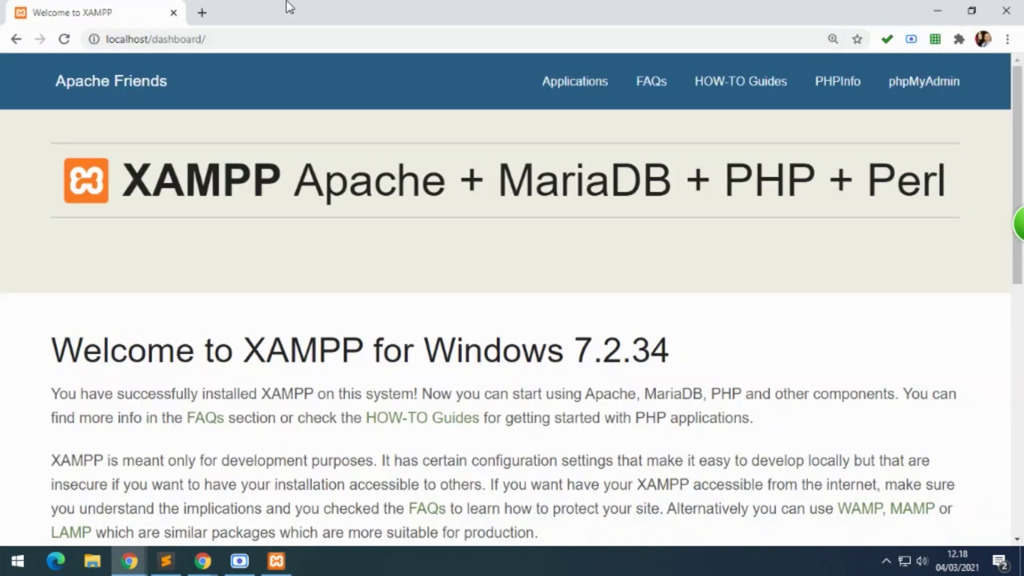
click(195, 38)
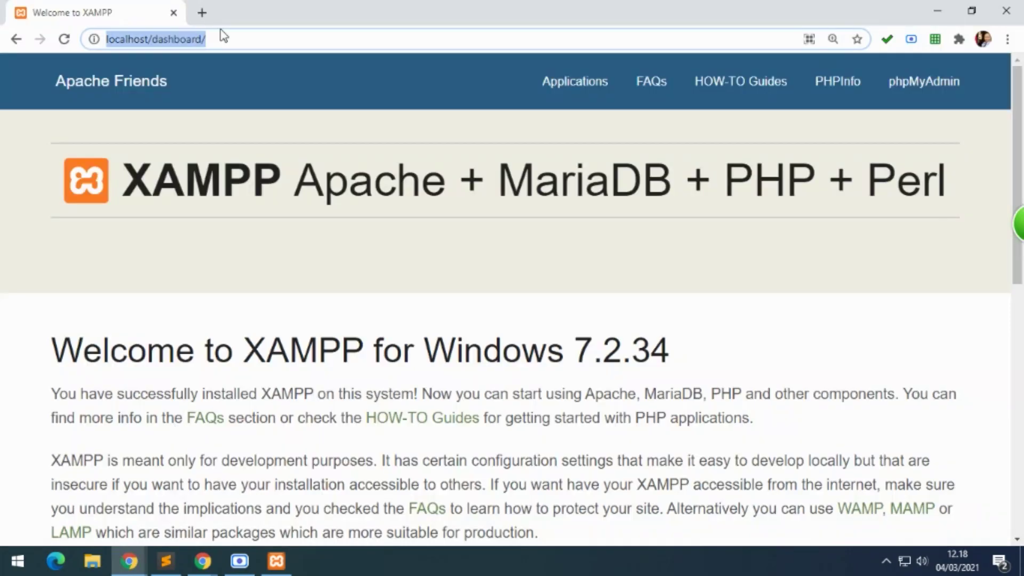
text(000)
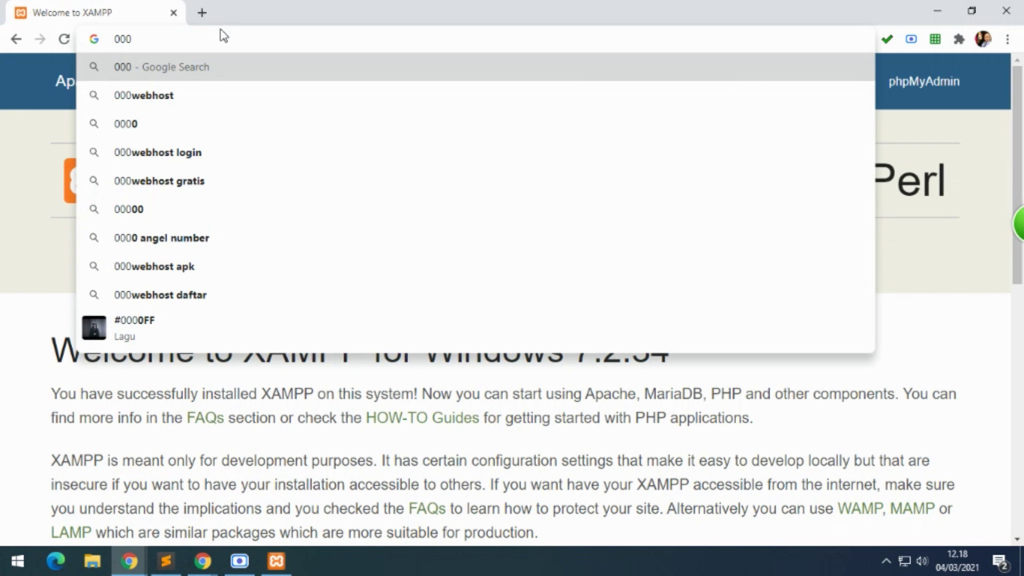
key(Down)
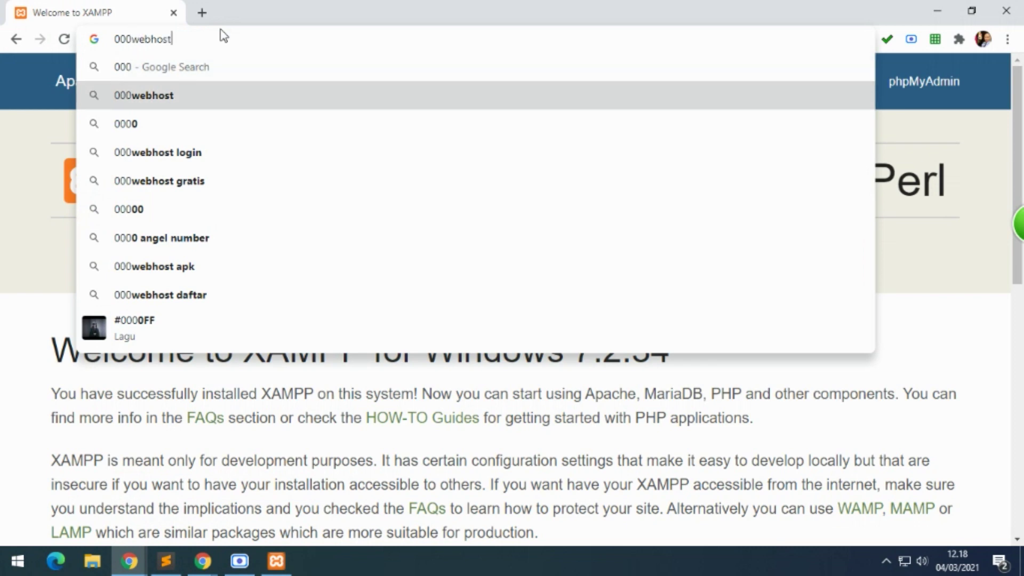
key(Return)
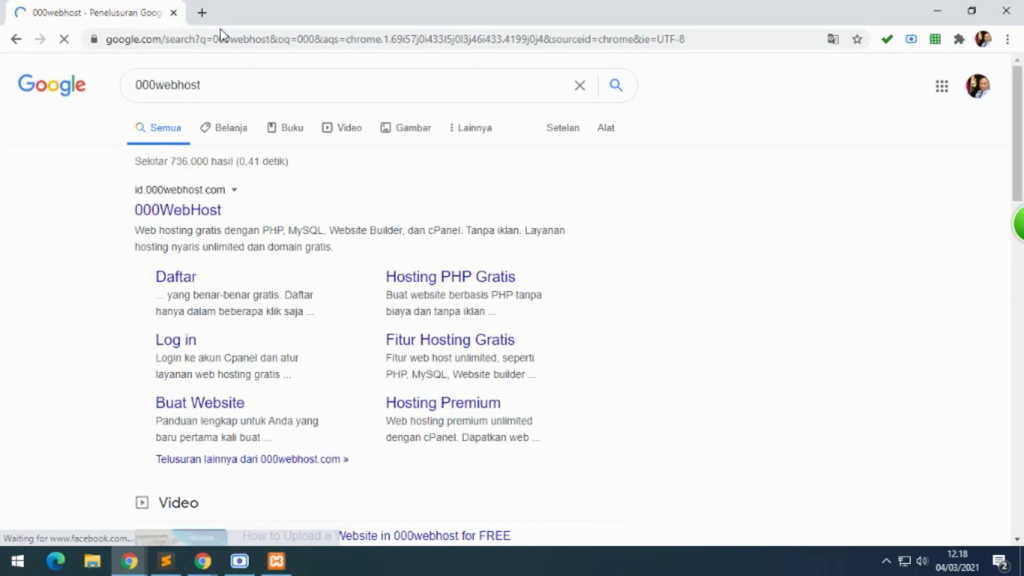
scroll(363, 313, up, 1)
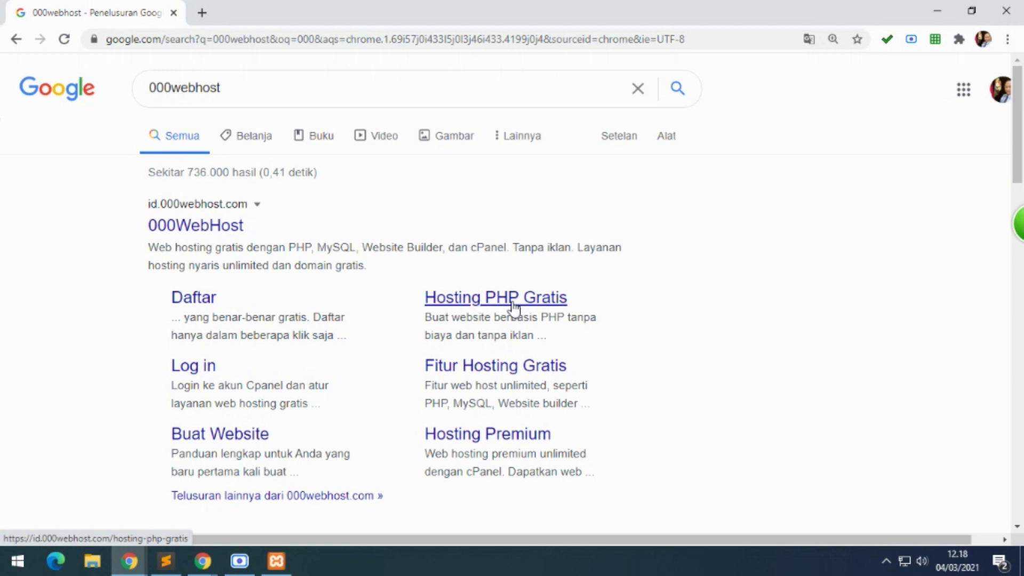
Step: Open the "Fitur Hosting Gratis" result, search for 000webhost in a second browser tab, and return to the features page
click(502, 374)
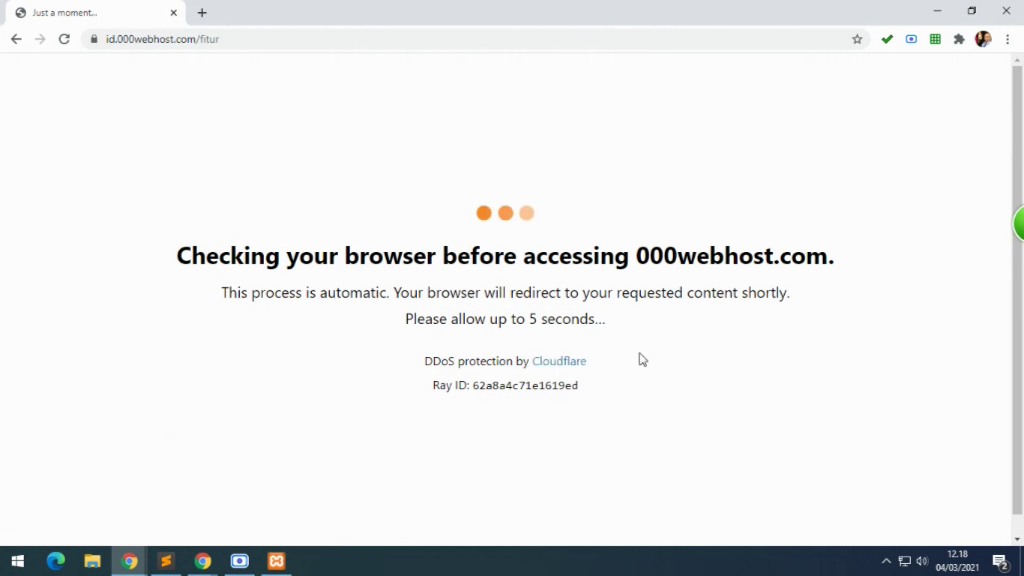
click(199, 17)
text(000)
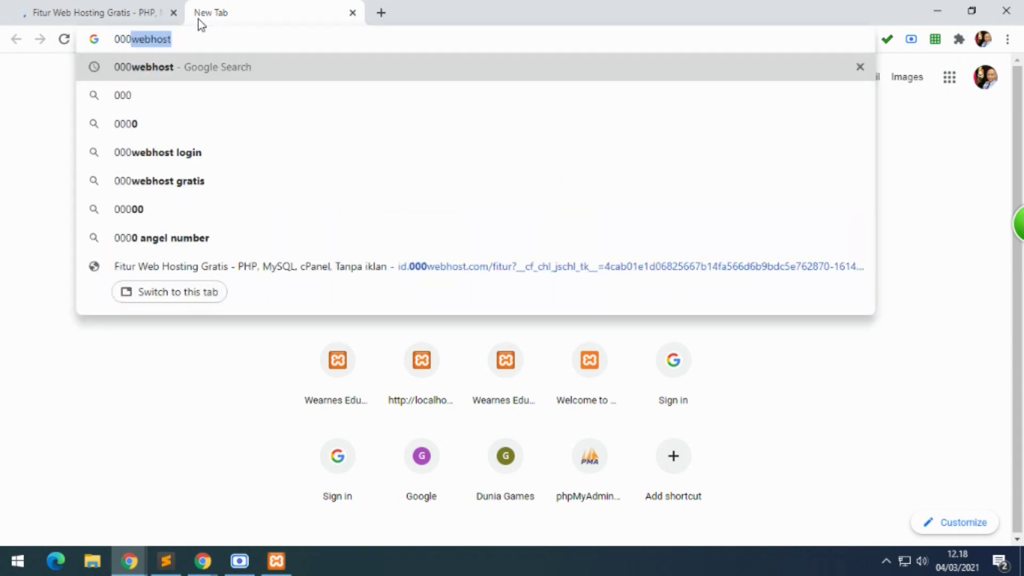
key(Return)
click(102, 15)
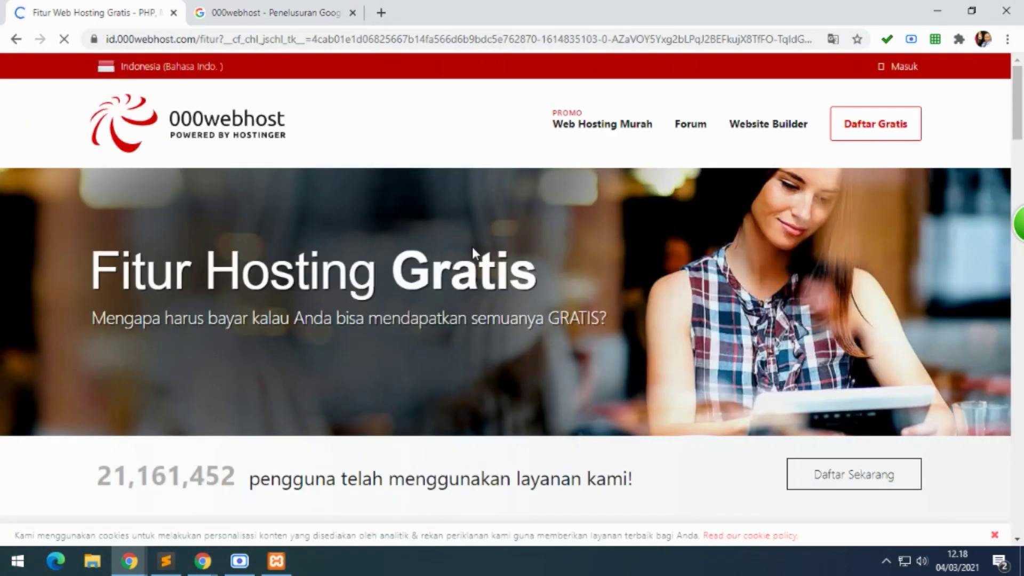
Step: Examine the free web hosting plan's feature table, highlighting the number of websites allowed and continuing to the package details
scroll(733, 368, down, 10)
scroll(733, 367, down, 3)
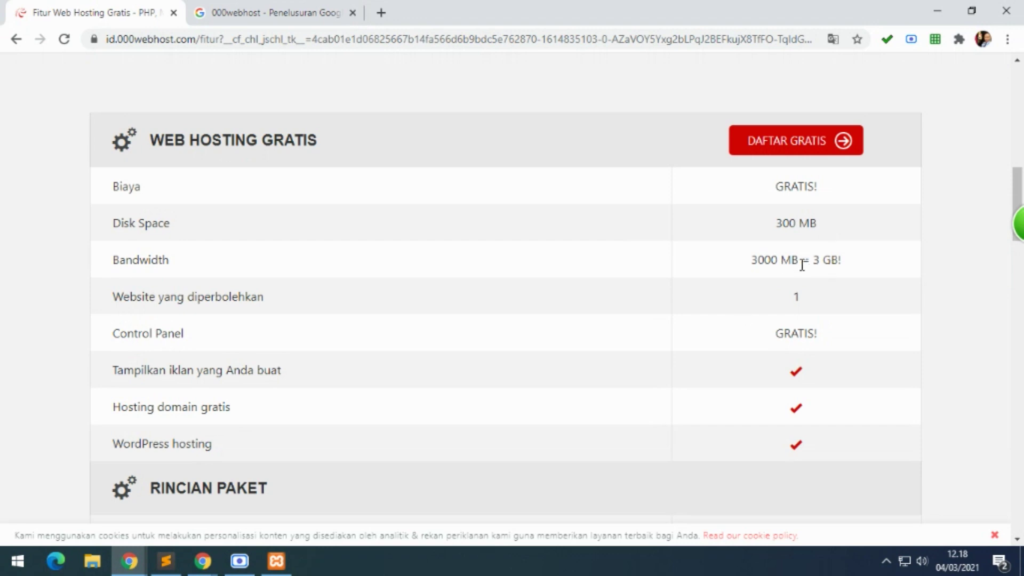
double_click(797, 298)
scroll(778, 347, down, 3)
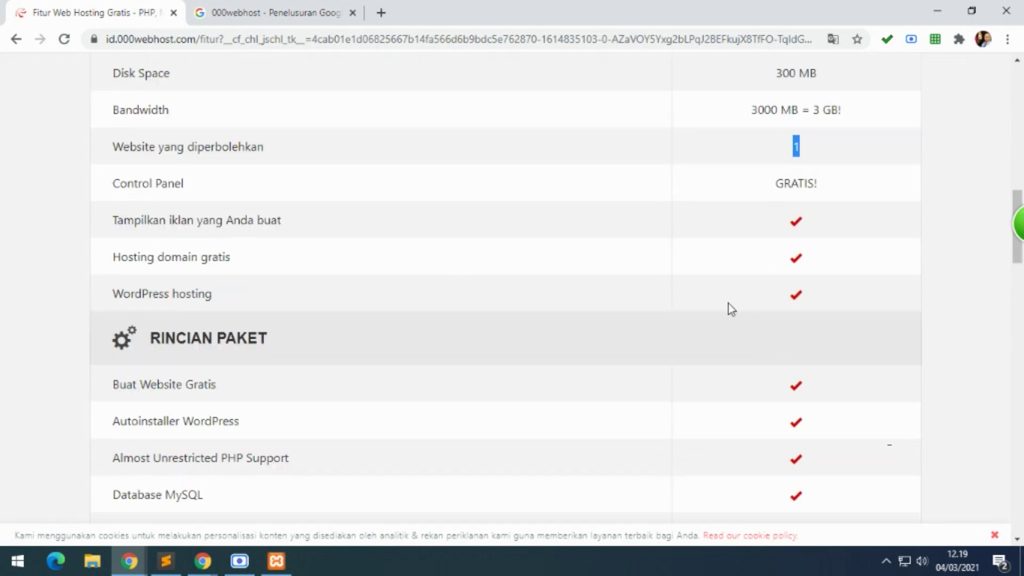
Step: Examine the free plan's package details, supported features and control panel features, and return to the start of the Web Hosting Gratis table
scroll(821, 290, down, 3)
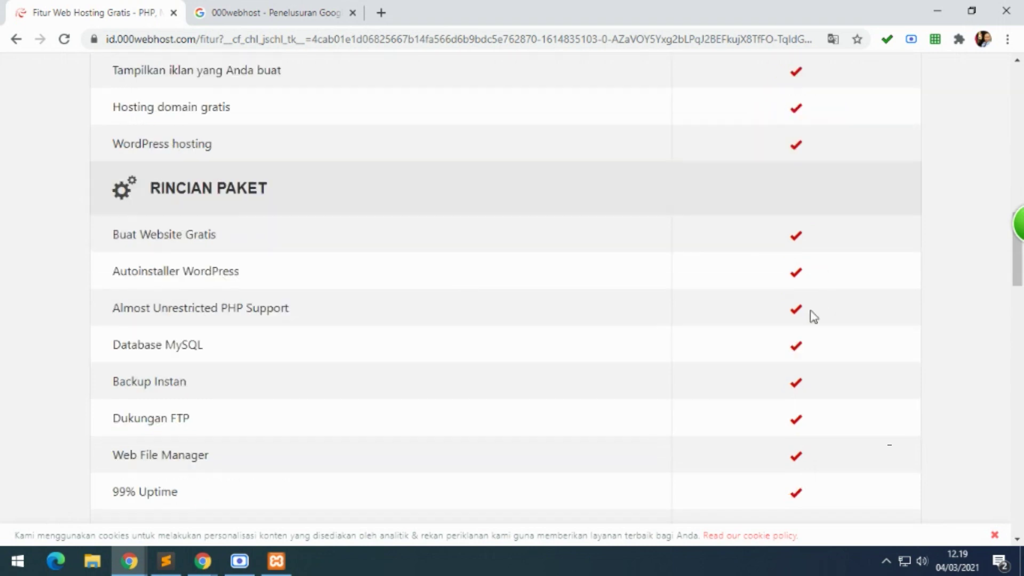
scroll(300, 294, down, 2)
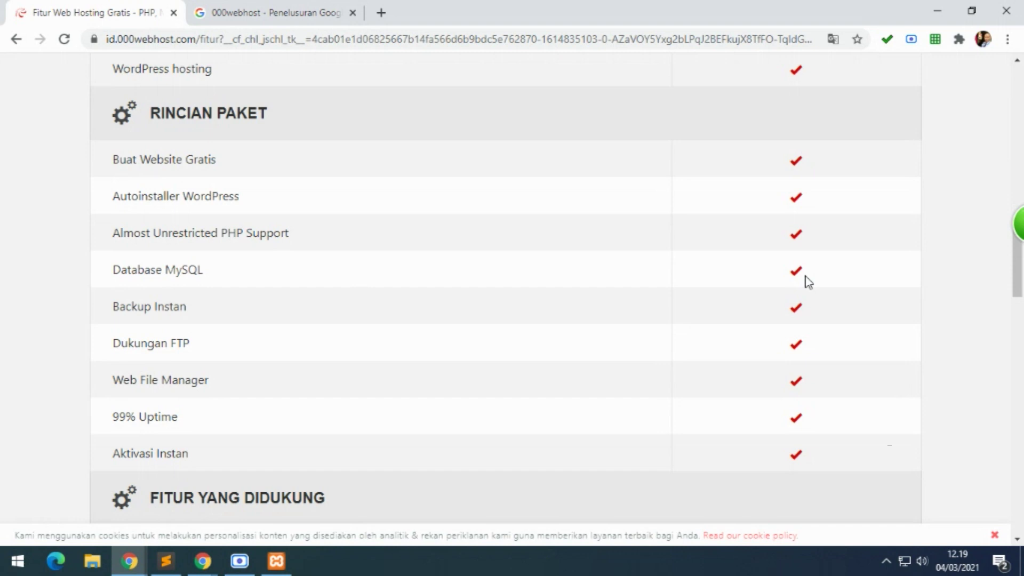
scroll(790, 291, down, 3)
scroll(270, 342, down, 3)
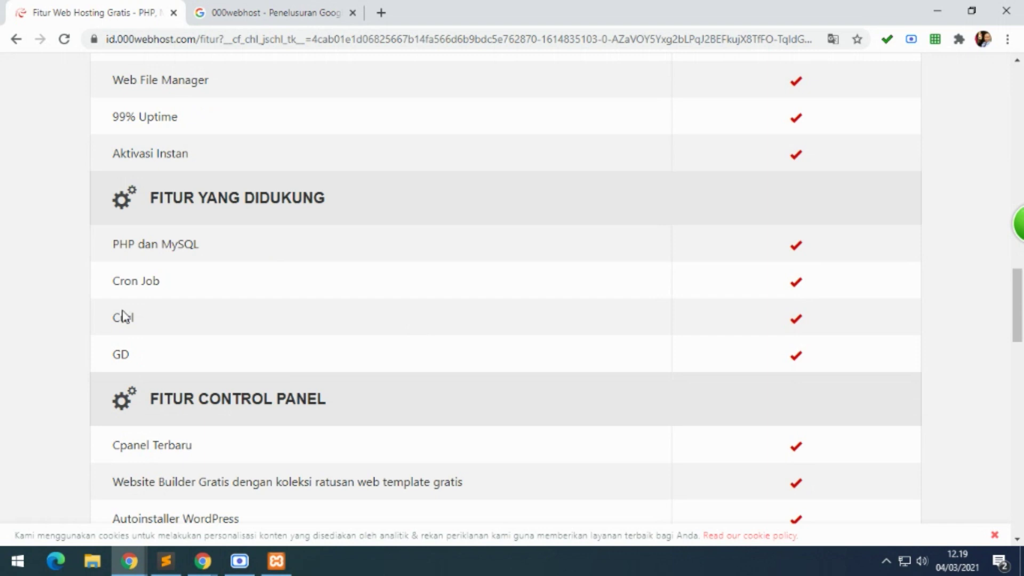
scroll(318, 343, down, 3)
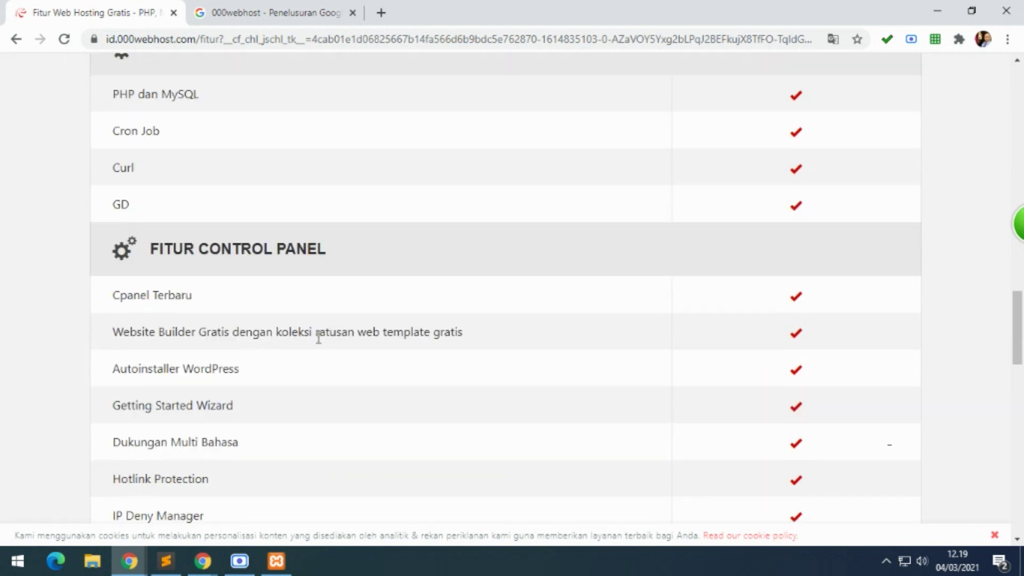
scroll(318, 338, down, 6)
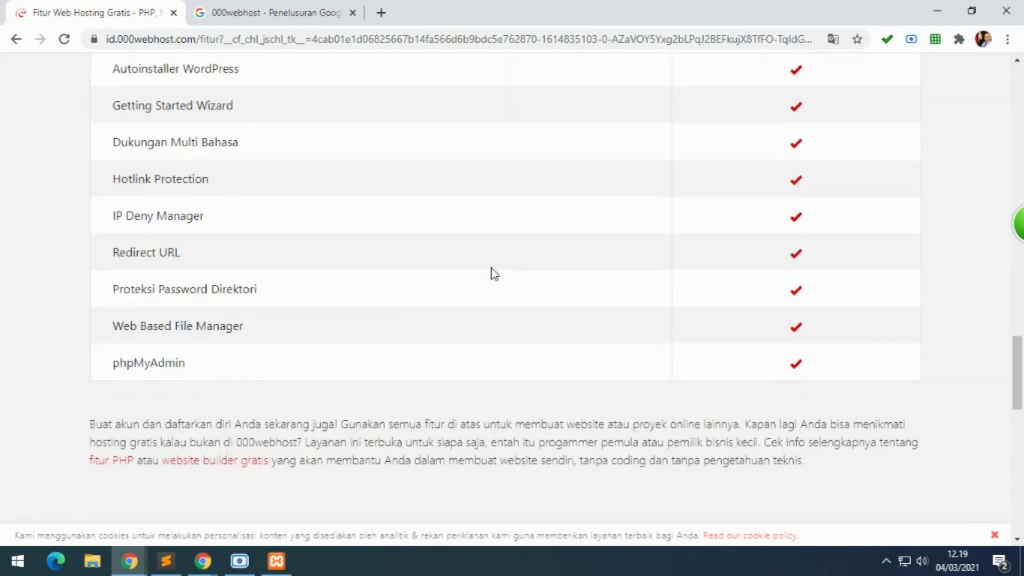
scroll(350, 225, up, 15)
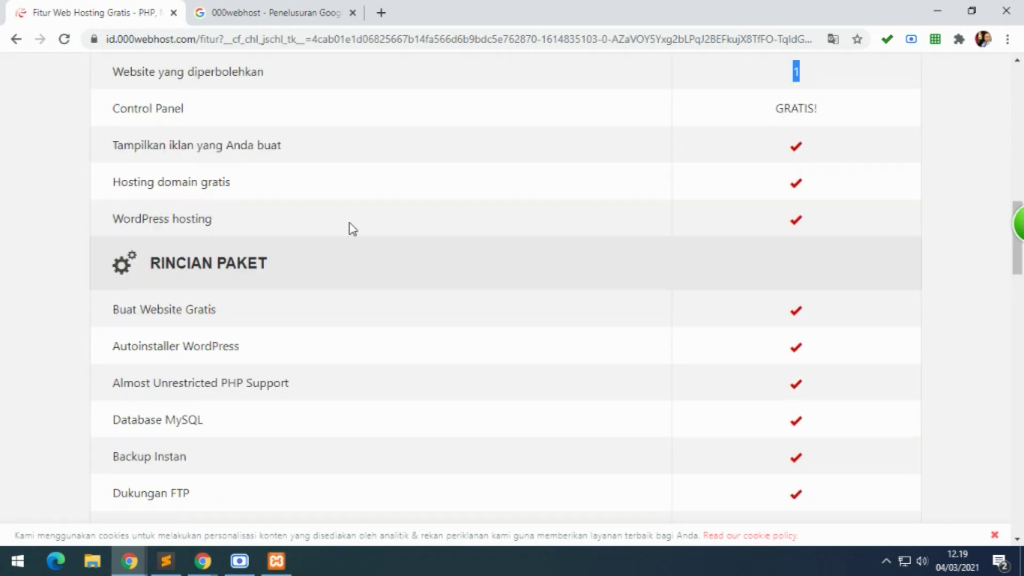
scroll(351, 228, up, 6)
scroll(351, 227, down, 3)
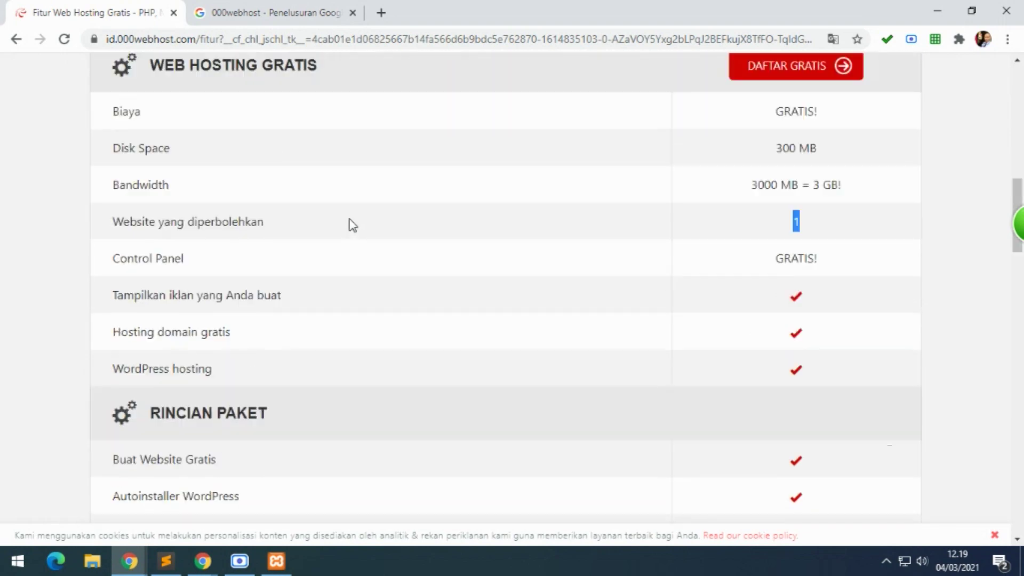
scroll(357, 226, up, 3)
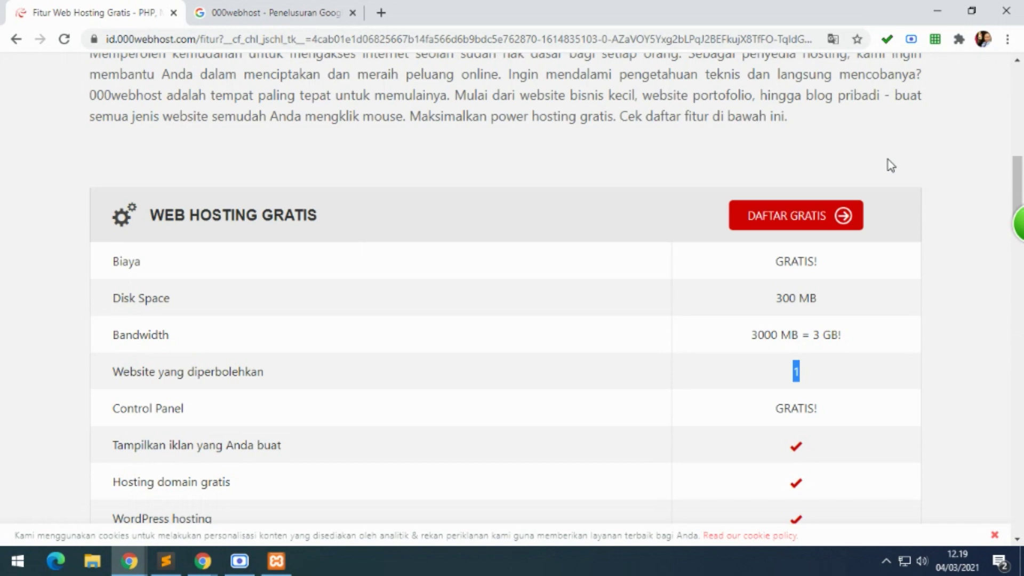
Step: Open the free registration form from the Web Hosting Gratis table and look over its fields and login options
click(762, 219)
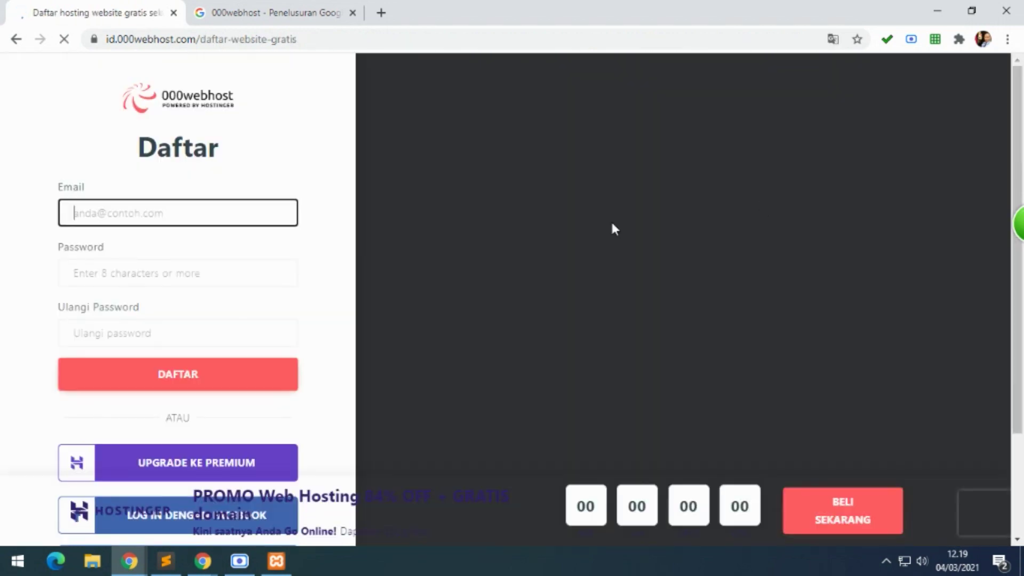
scroll(242, 208, down, 1)
scroll(242, 208, up, 1)
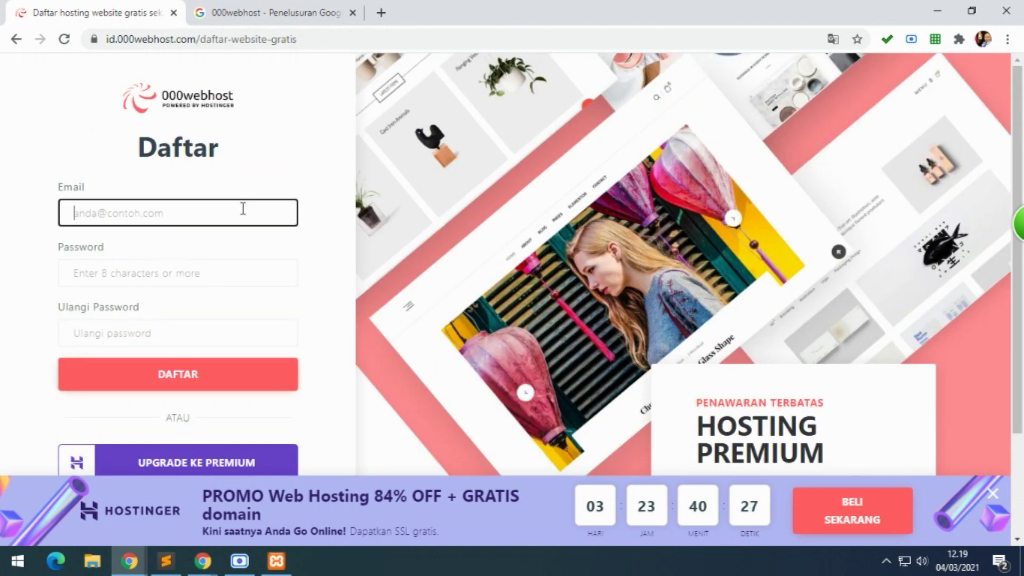
click(135, 215)
scroll(813, 299, down, 1)
scroll(813, 300, down, 1)
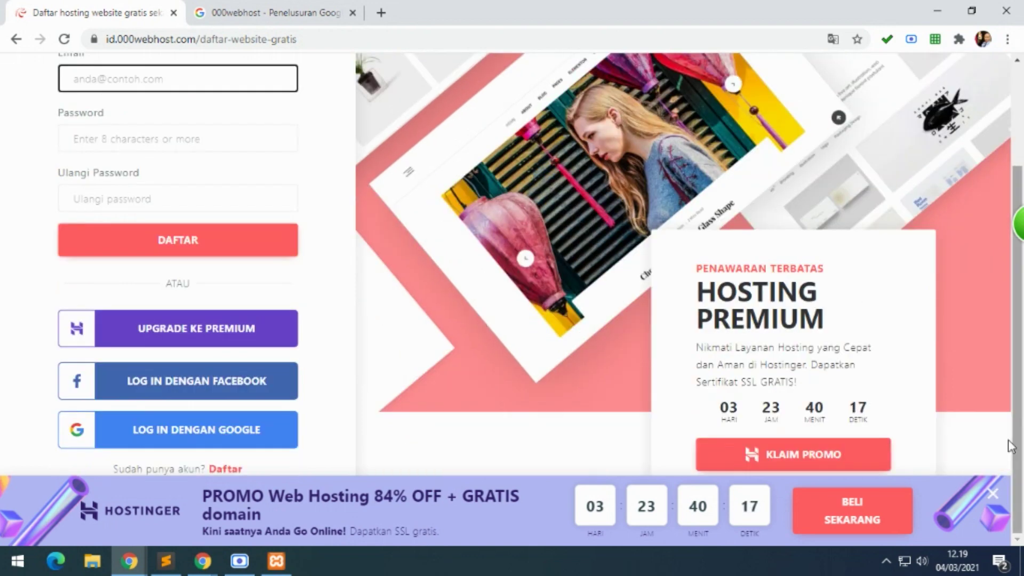
Step: Dismiss the Hostinger promo banner covering the registration page and view the whole form
click(993, 490)
scroll(427, 219, up, 2)
scroll(427, 219, down, 2)
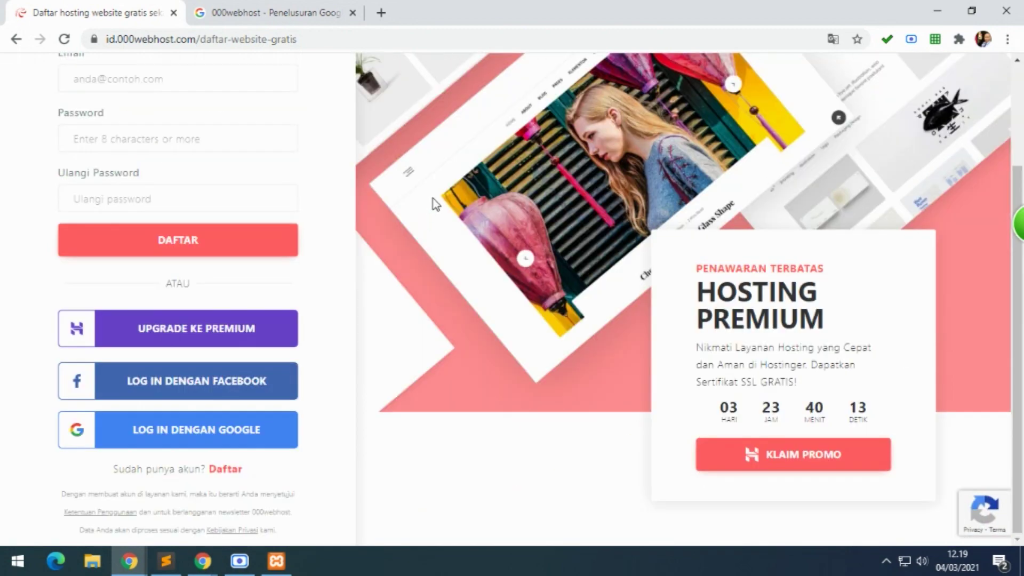
scroll(434, 204, up, 2)
Step: Go through the empty email, password and repeat-password fields of the registration form without filling them in
click(115, 213)
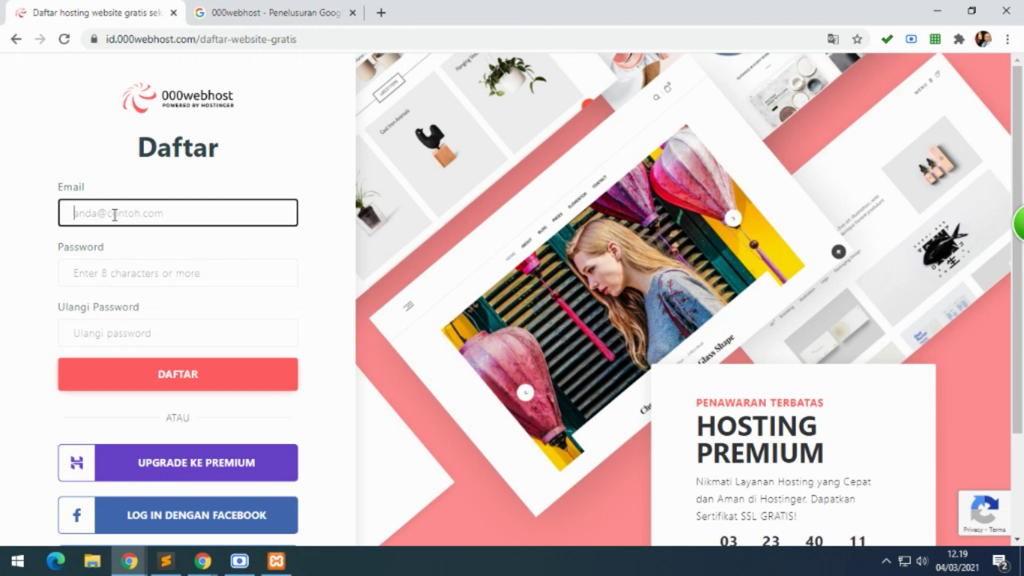
click(98, 273)
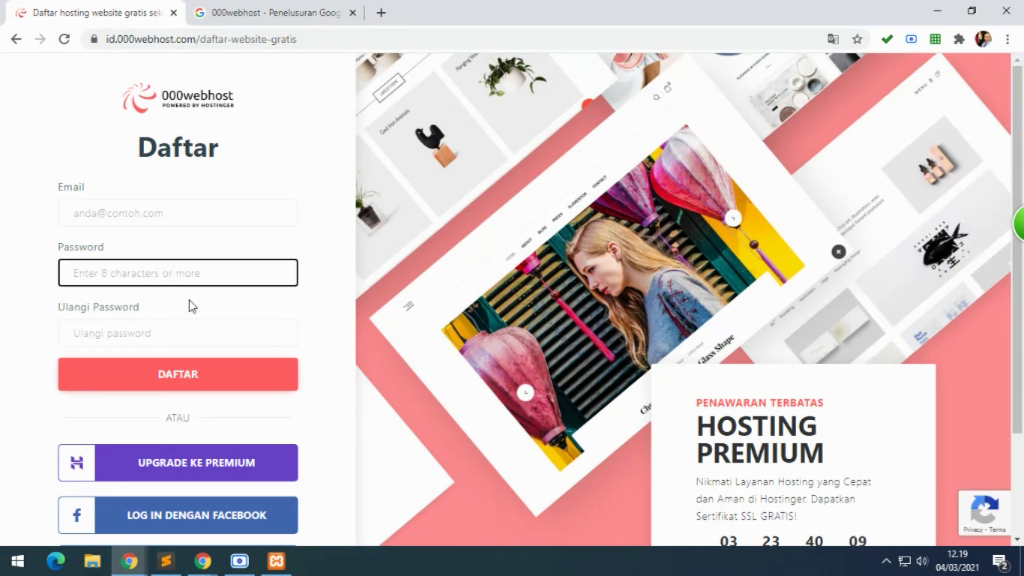
click(113, 334)
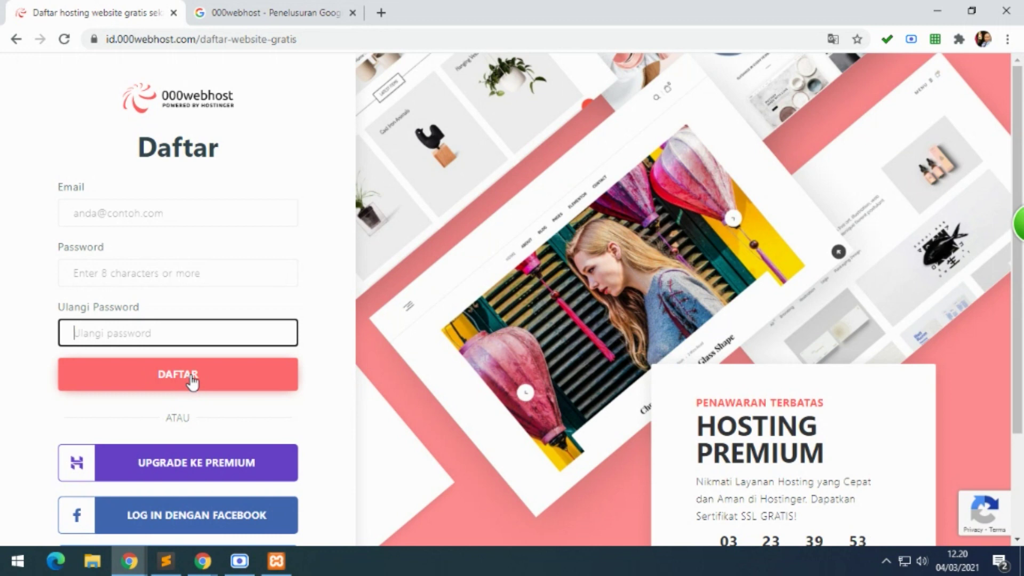
scroll(191, 381, down, 2)
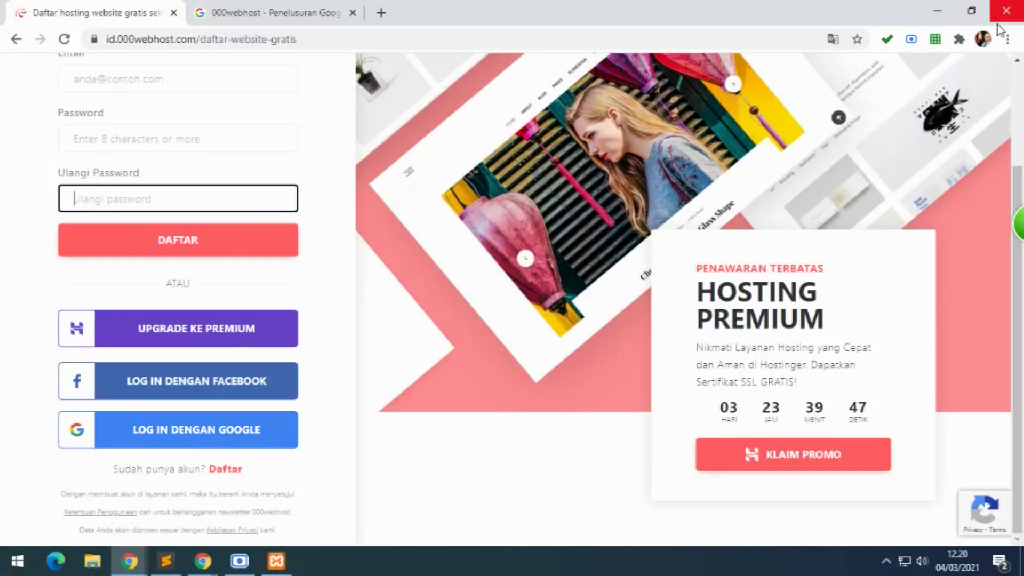
Step: Check which Google account the browser profile is signed in with, and log in to 000webhost with Google
mouse_move(986, 48)
click(833, 99)
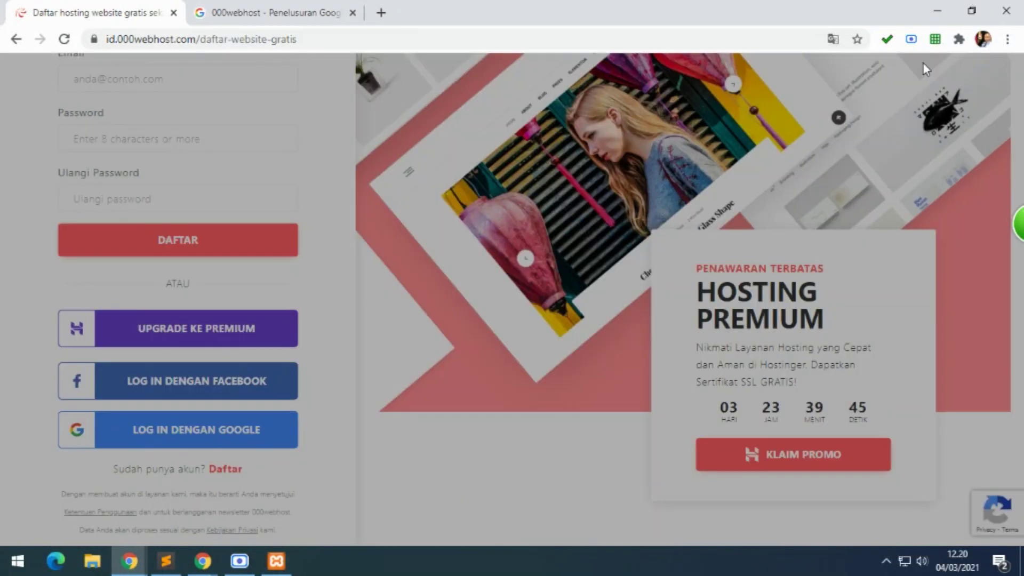
click(983, 39)
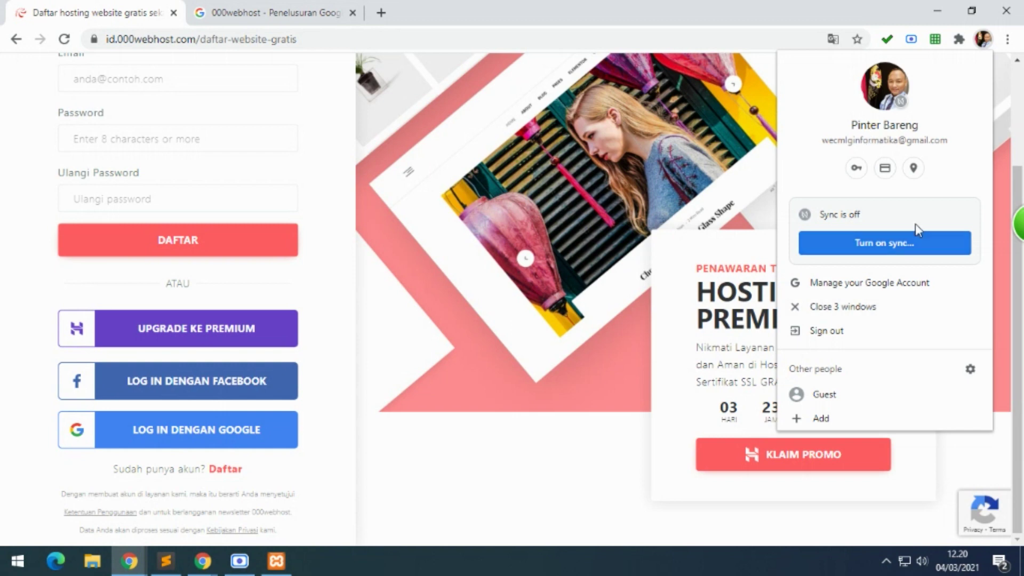
click(390, 159)
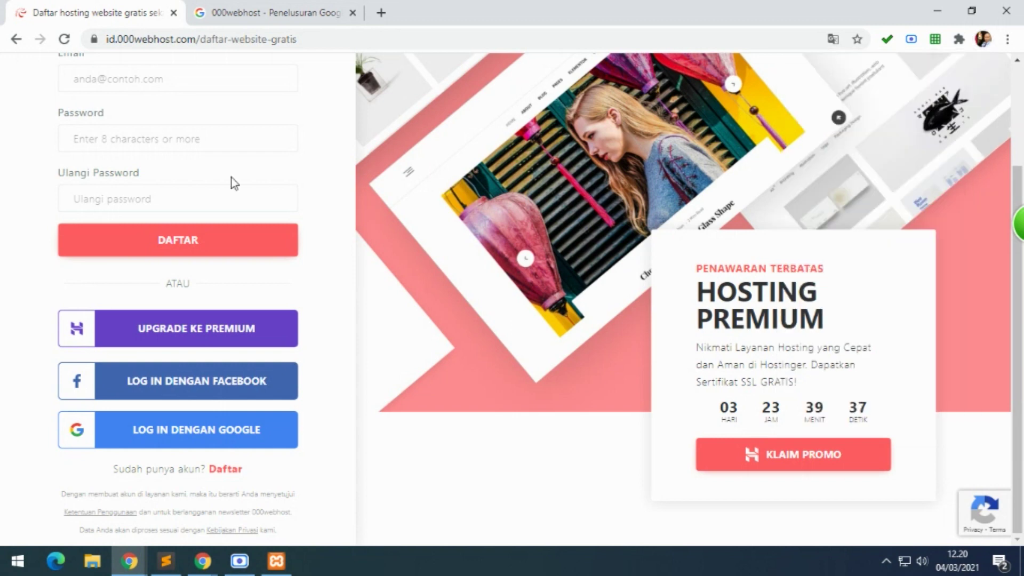
scroll(160, 180, up, 2)
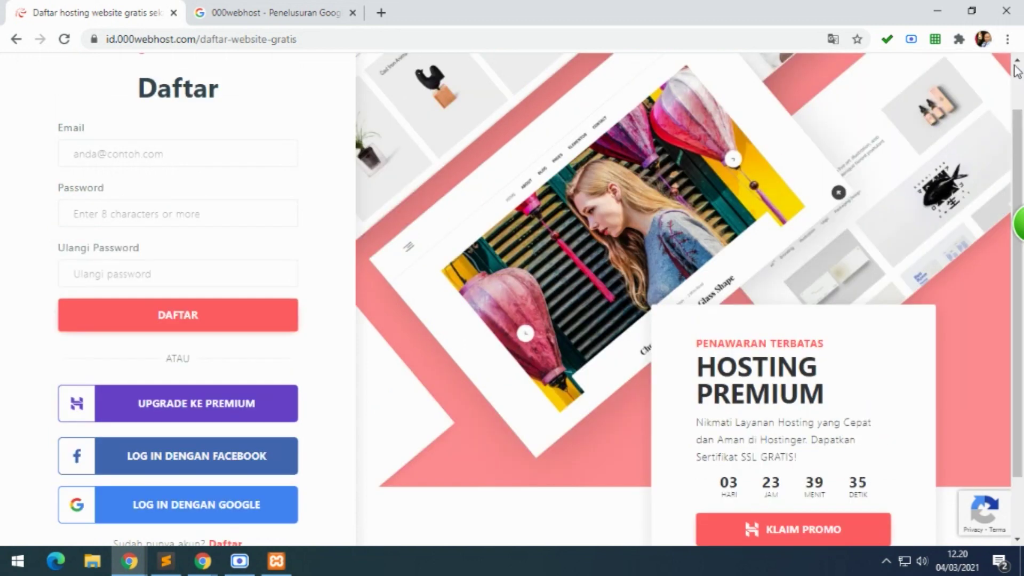
click(984, 40)
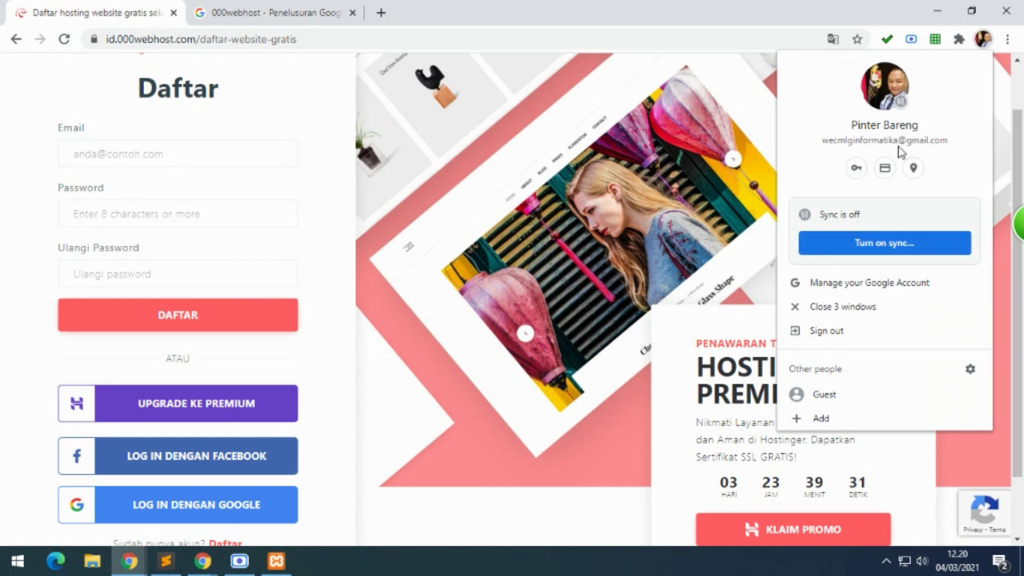
click(411, 257)
scroll(223, 355, down, 1)
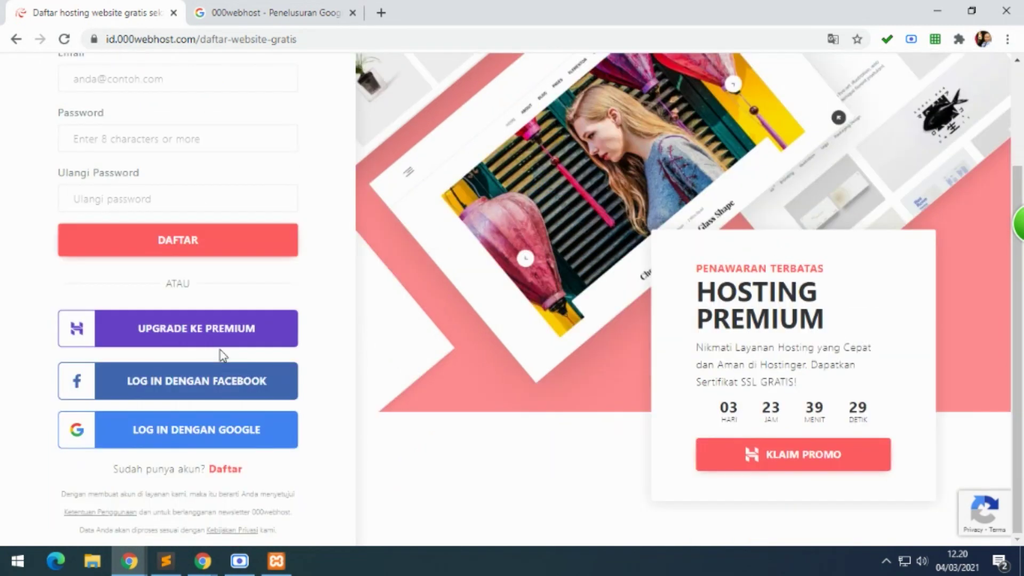
click(207, 447)
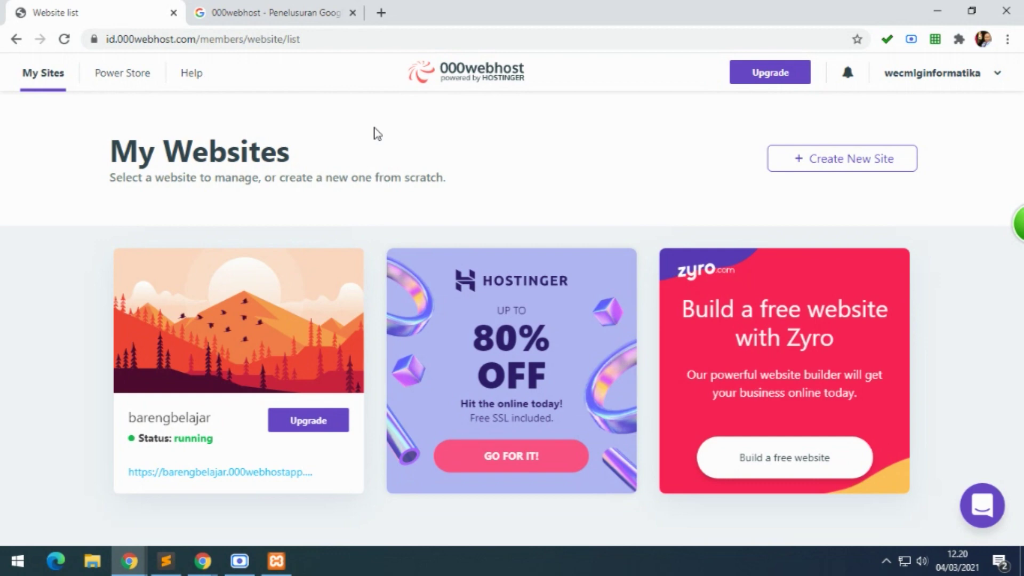
Step: Highlight the name of the barengbelajar website and open its 000webhostapp address in a new browser tab
mouse_move(228, 369)
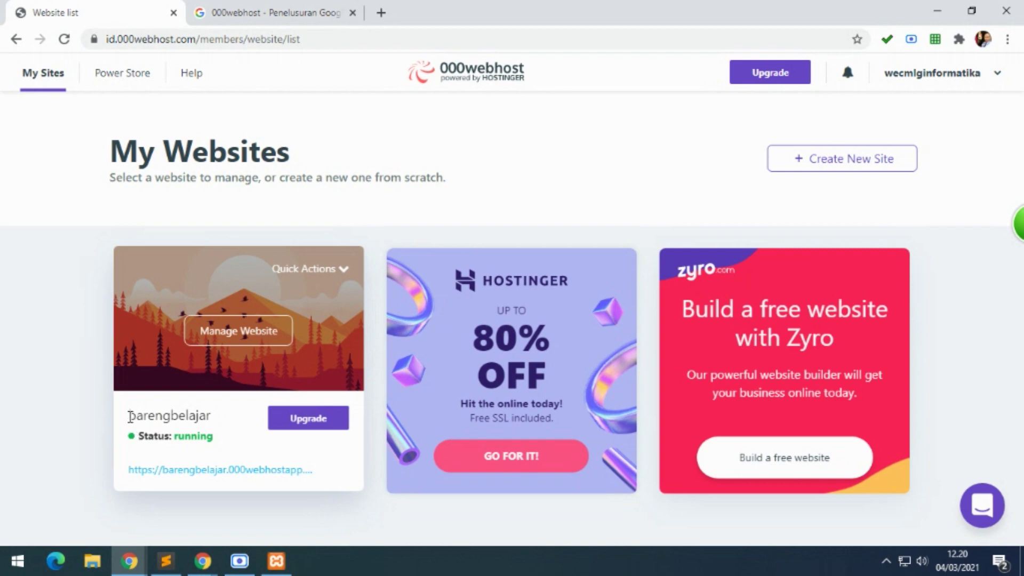
drag(129, 416, 211, 415)
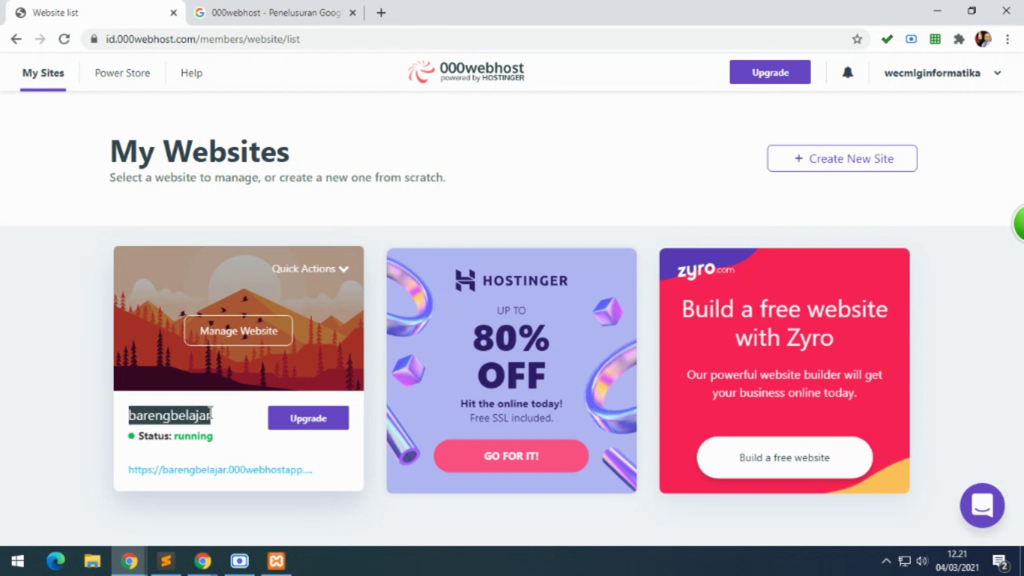
click(180, 419)
drag(129, 418, 215, 420)
right_click(175, 477)
click(230, 352)
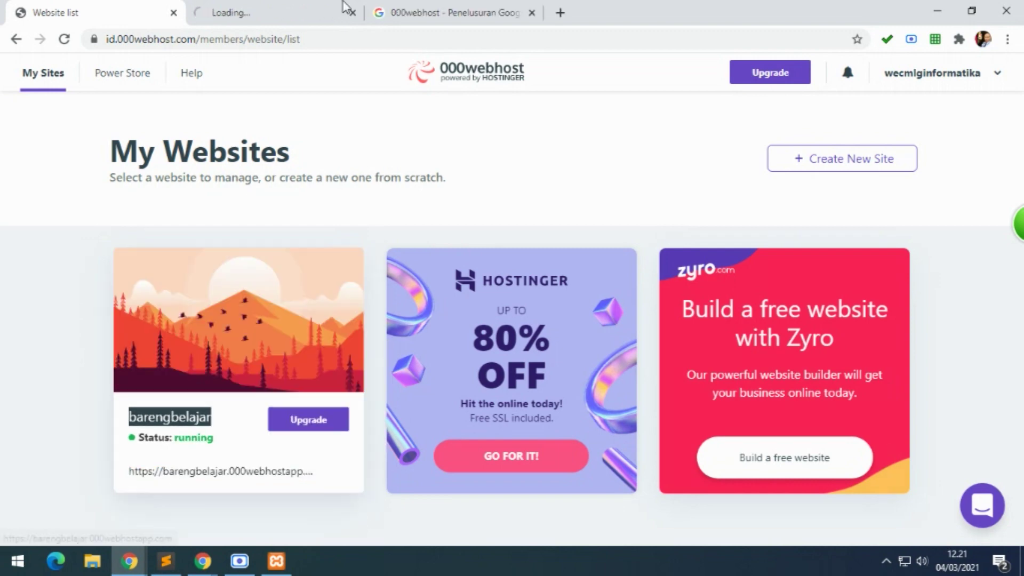
click(305, 15)
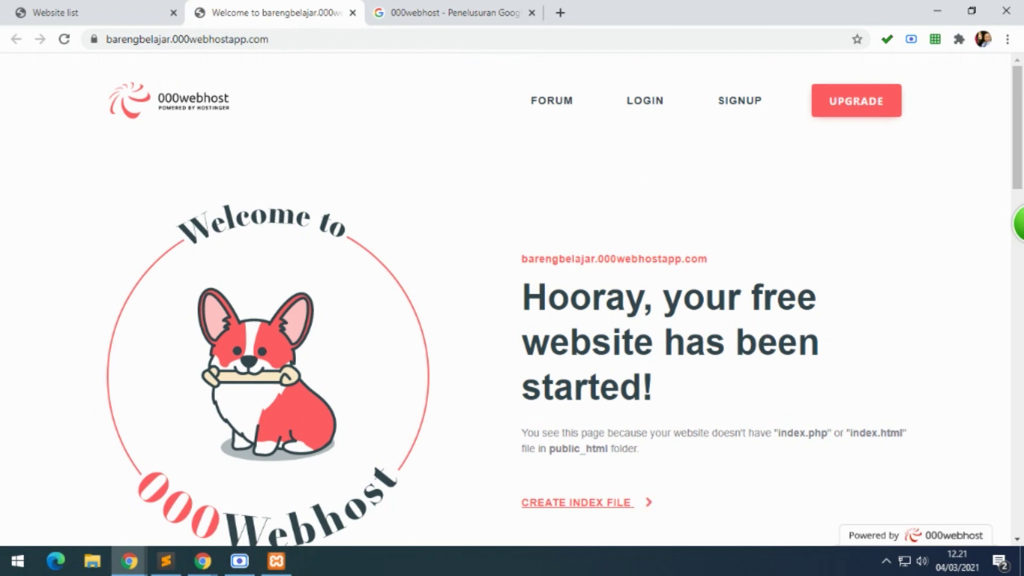
Step: Examine the barengbelajar site's default welcome page, including its index-file and upload sections, and return to the website list
scroll(350, 304, down, 3)
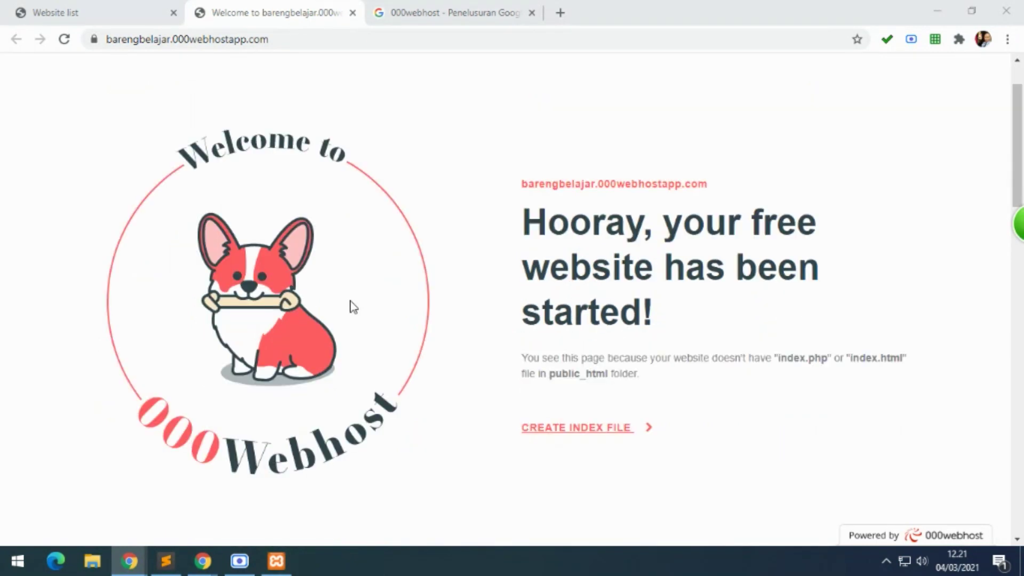
scroll(579, 333, up, 3)
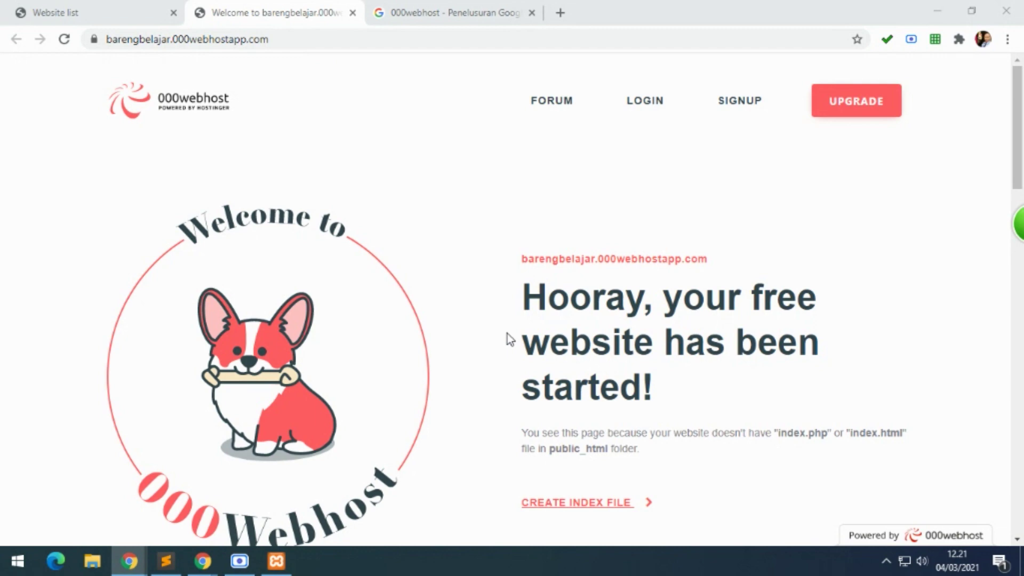
scroll(507, 334, down, 4)
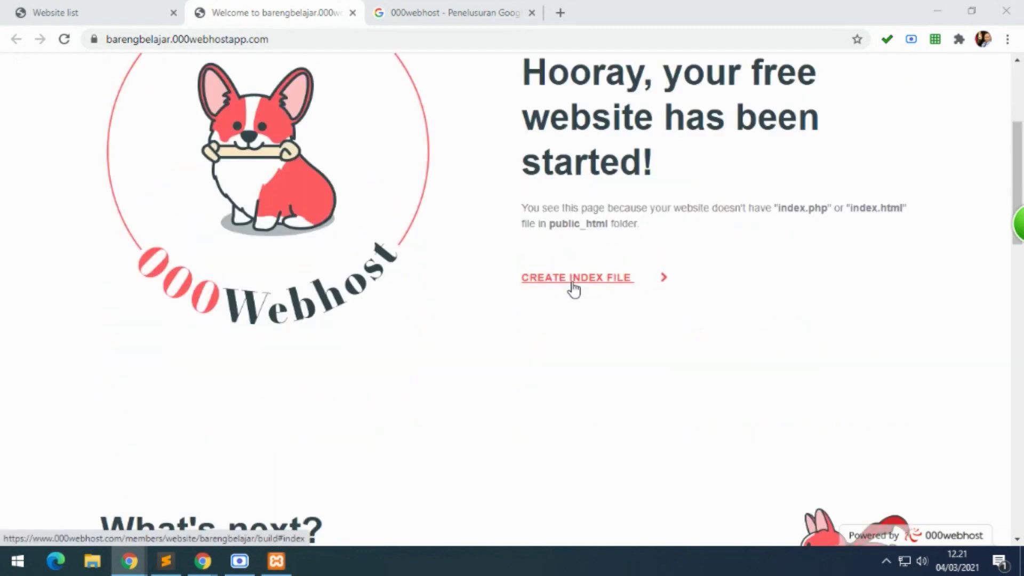
scroll(570, 288, down, 10)
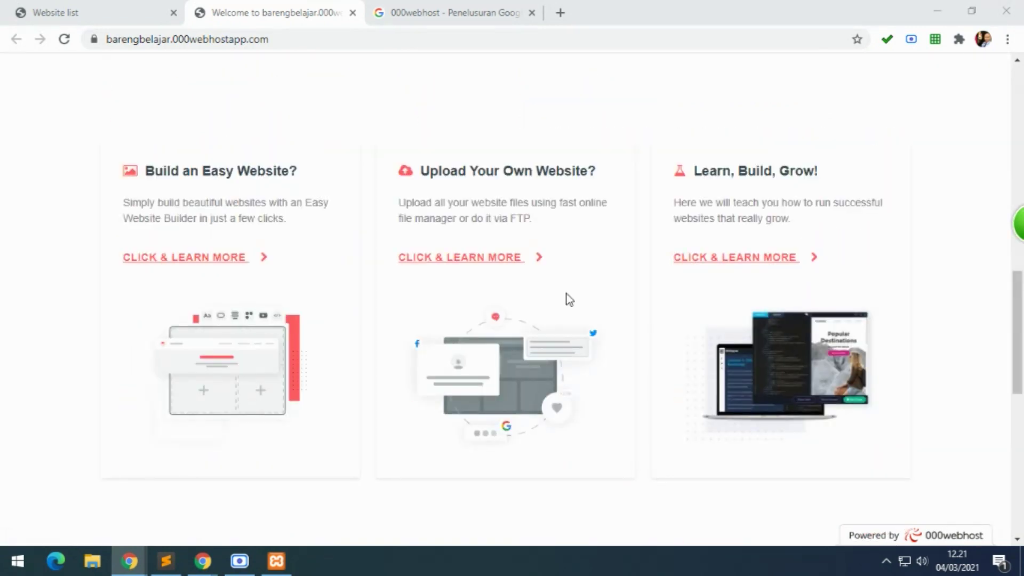
scroll(566, 293, up, 9)
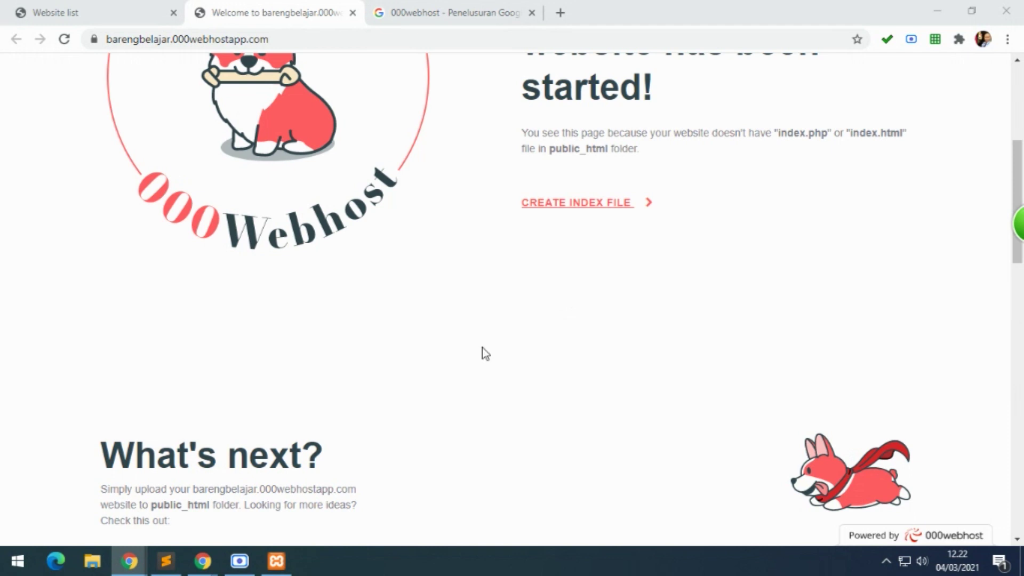
scroll(484, 355, up, 4)
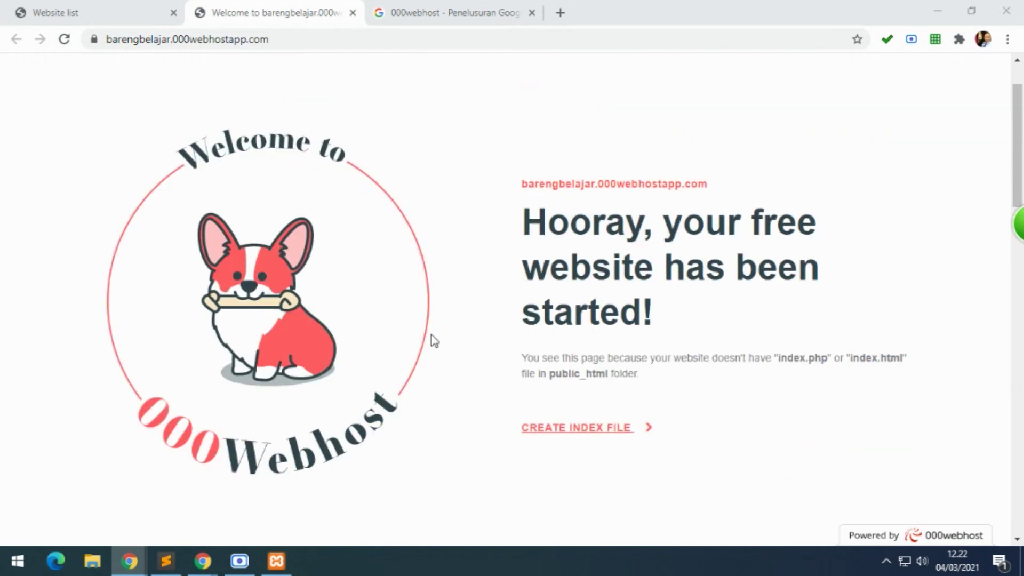
click(53, 8)
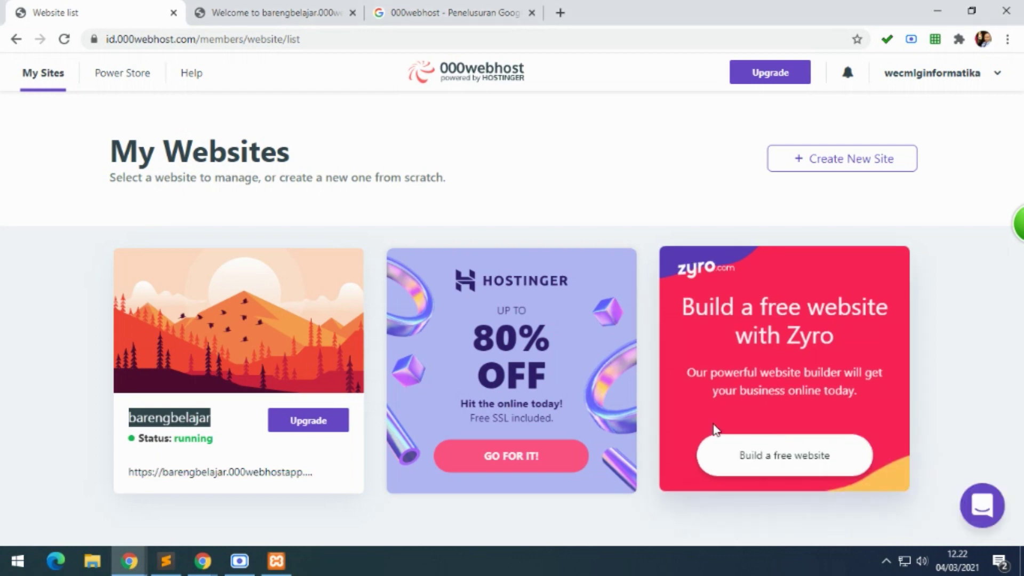
mouse_move(358, 366)
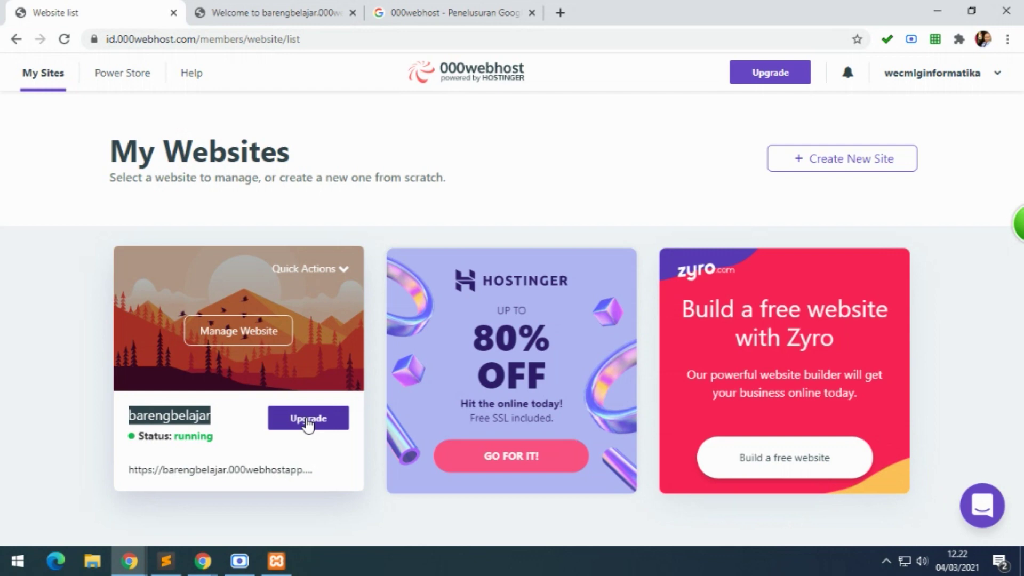
Step: Manage the barengbelajar website and open its online file manager for uploading files
click(270, 335)
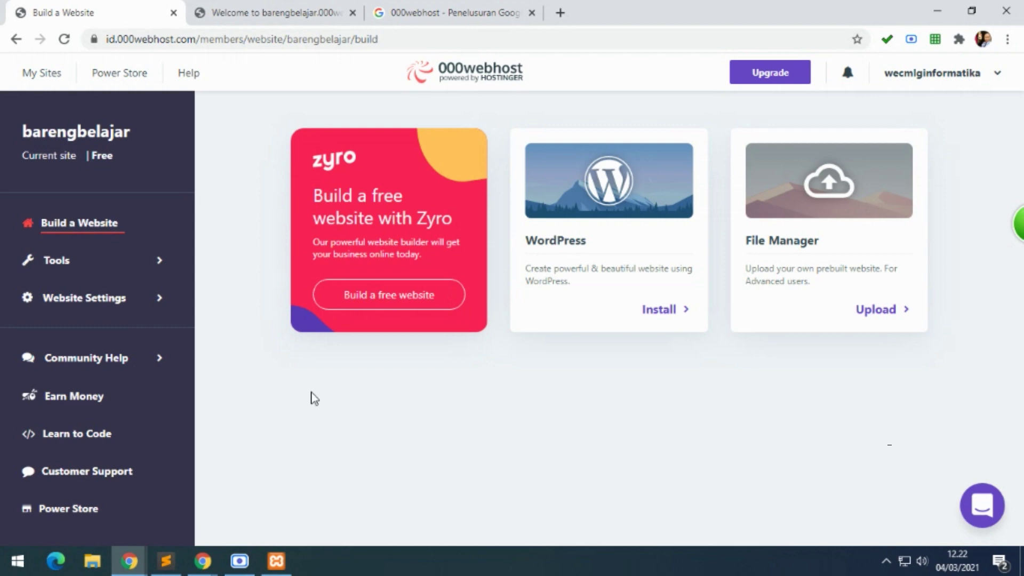
click(142, 261)
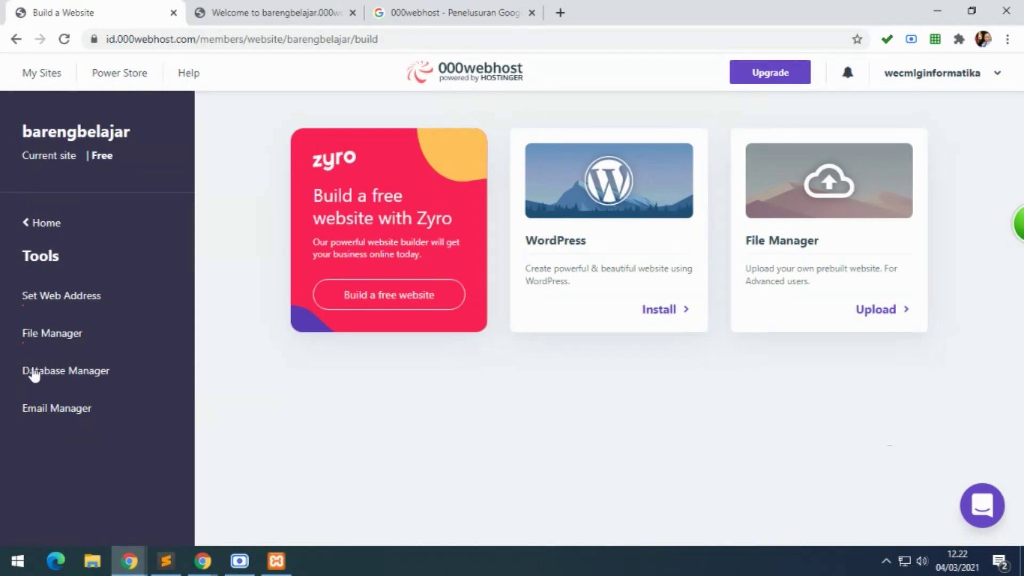
click(62, 341)
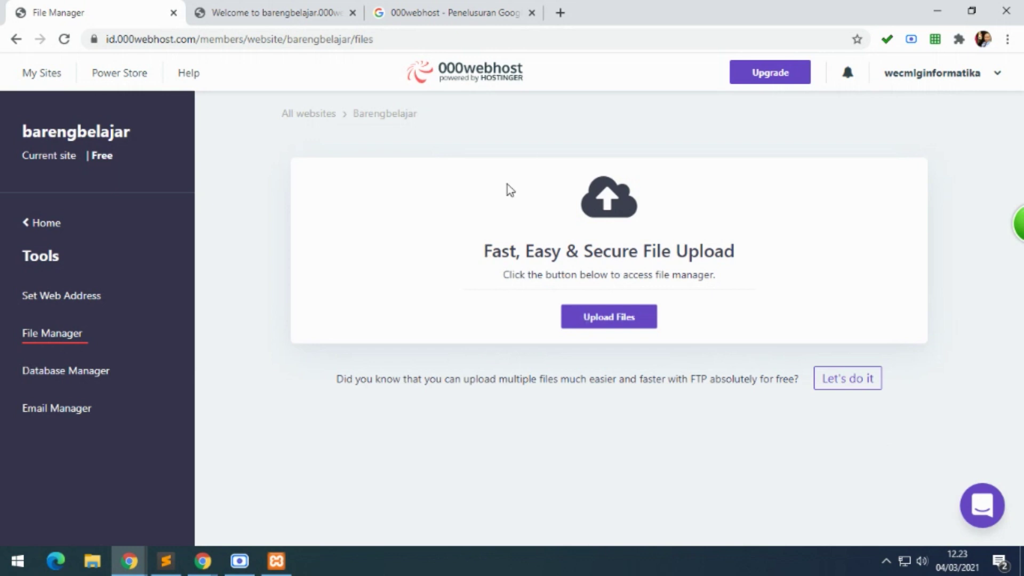
click(588, 323)
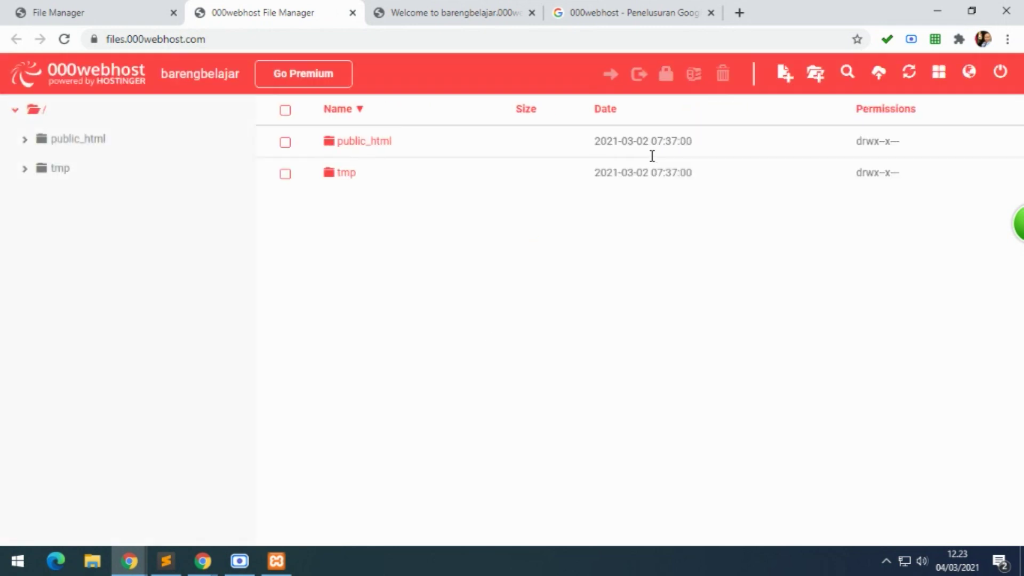
click(105, 10)
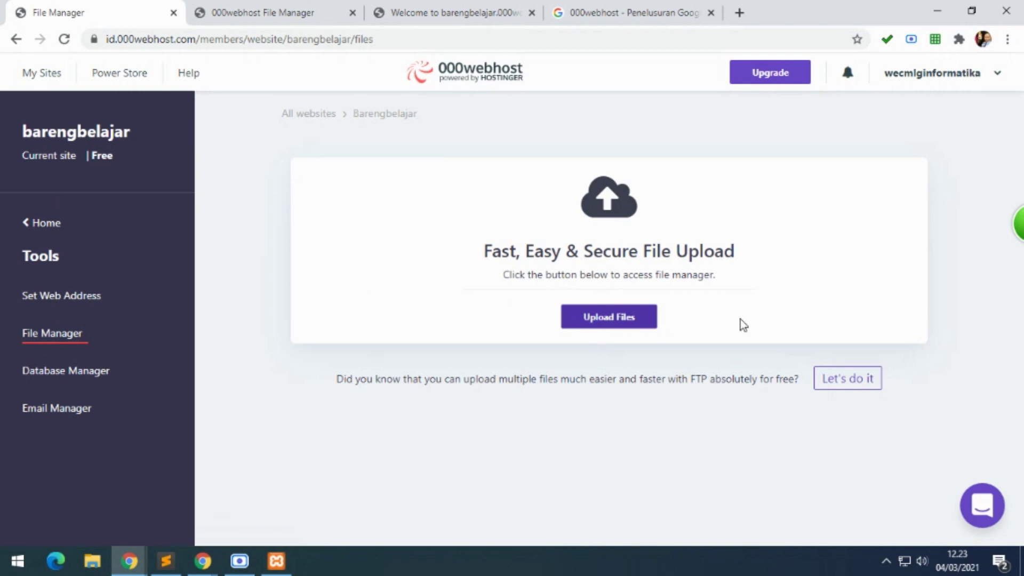
click(239, 17)
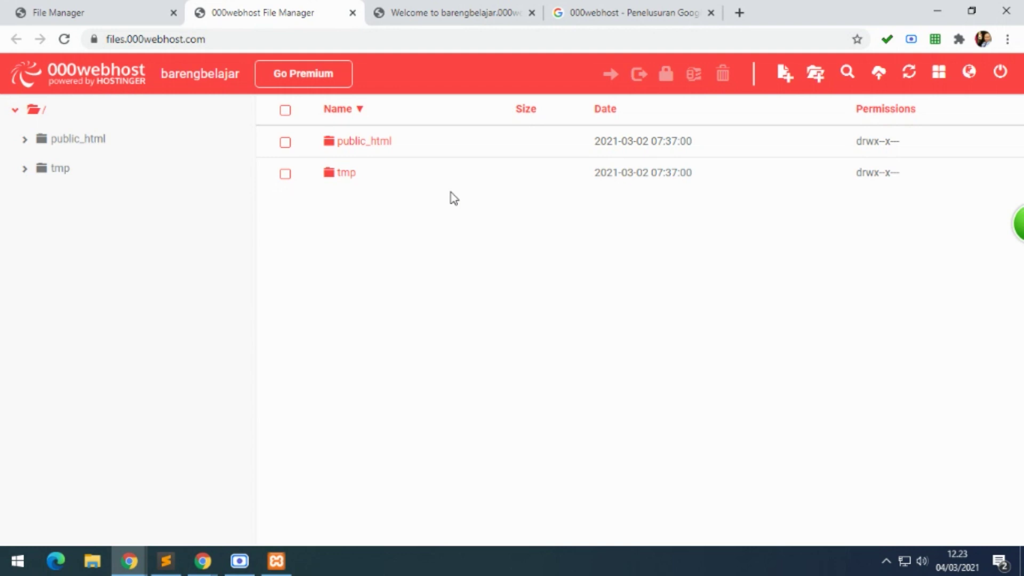
Step: Examine the contents of the site's public_html and tmp folders, returning to the root folder
click(372, 153)
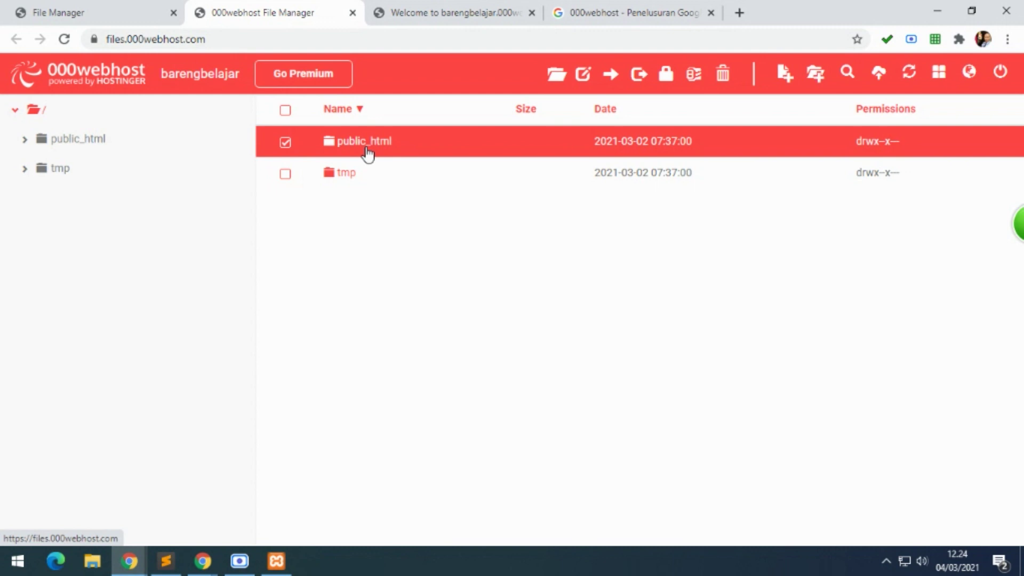
double_click(367, 153)
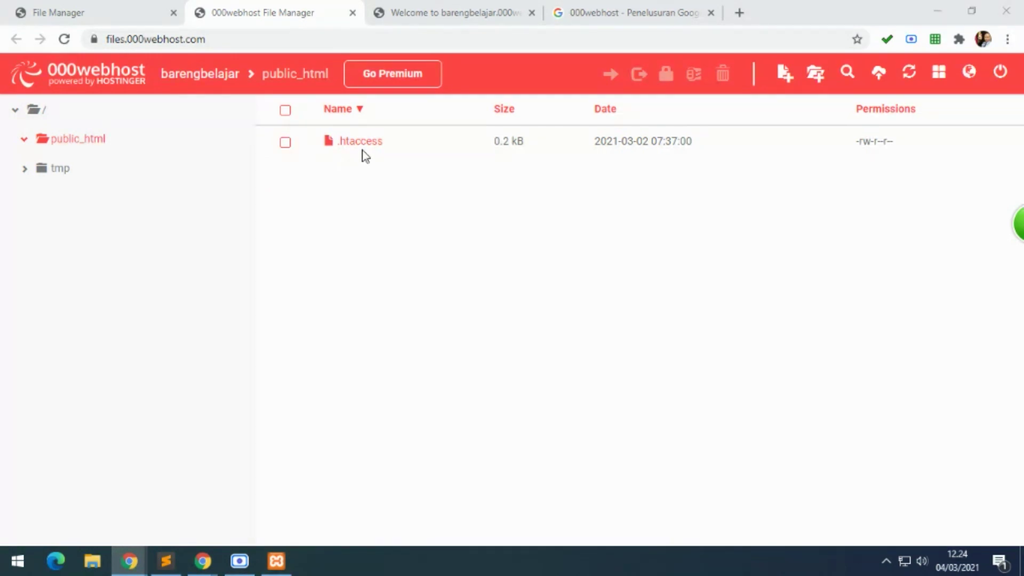
click(71, 171)
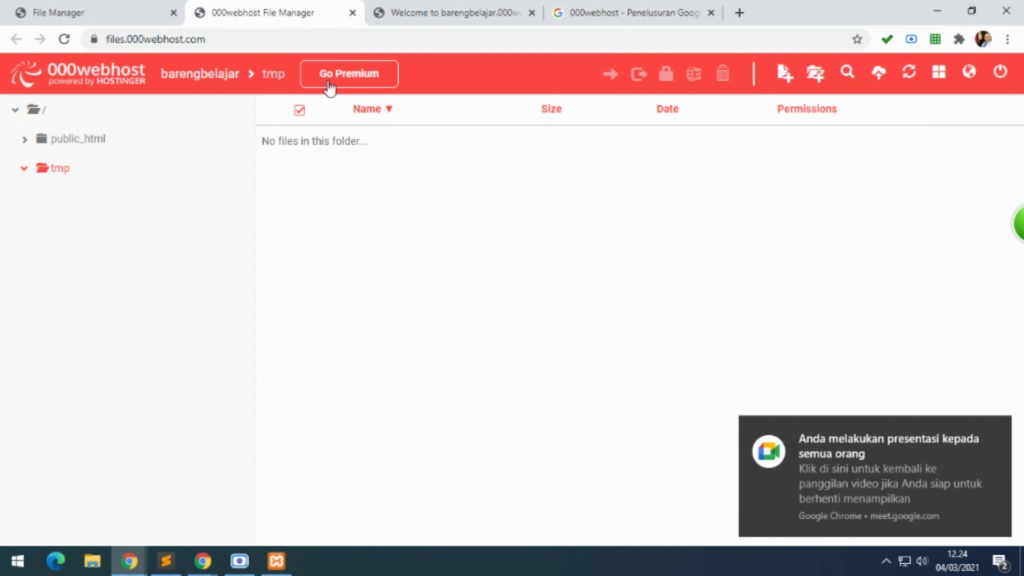
click(46, 112)
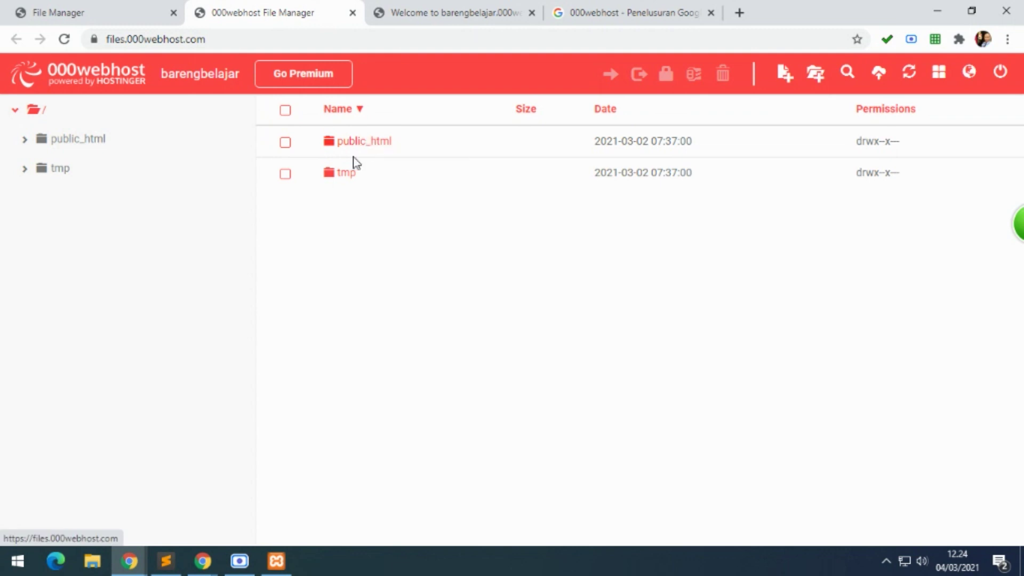
click(344, 174)
click(346, 175)
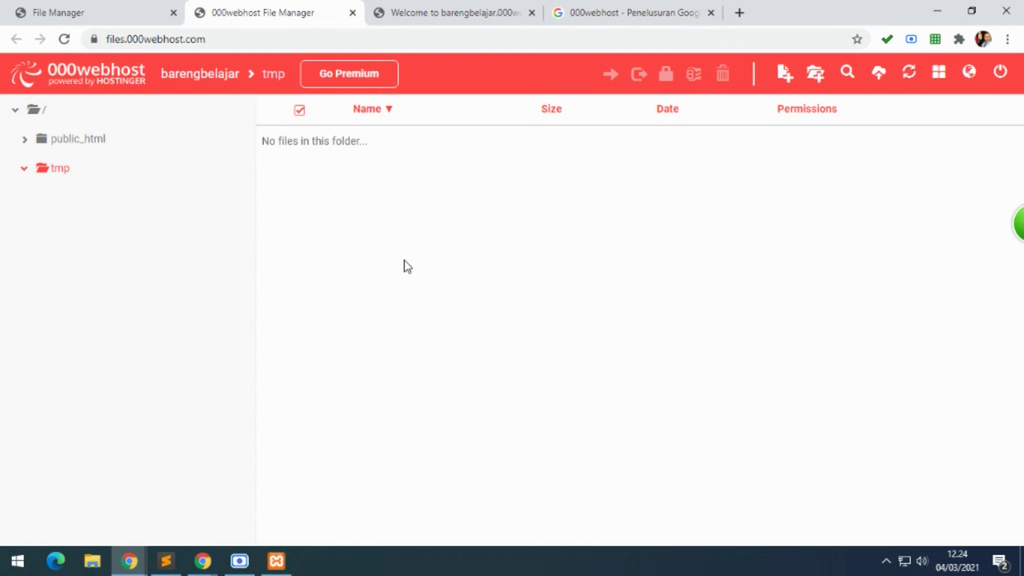
click(39, 111)
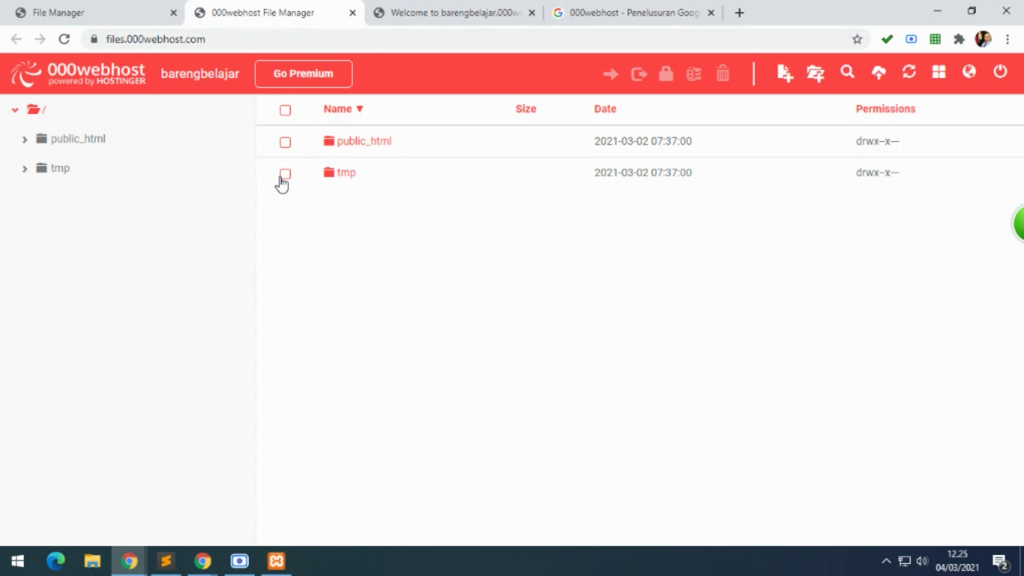
click(348, 182)
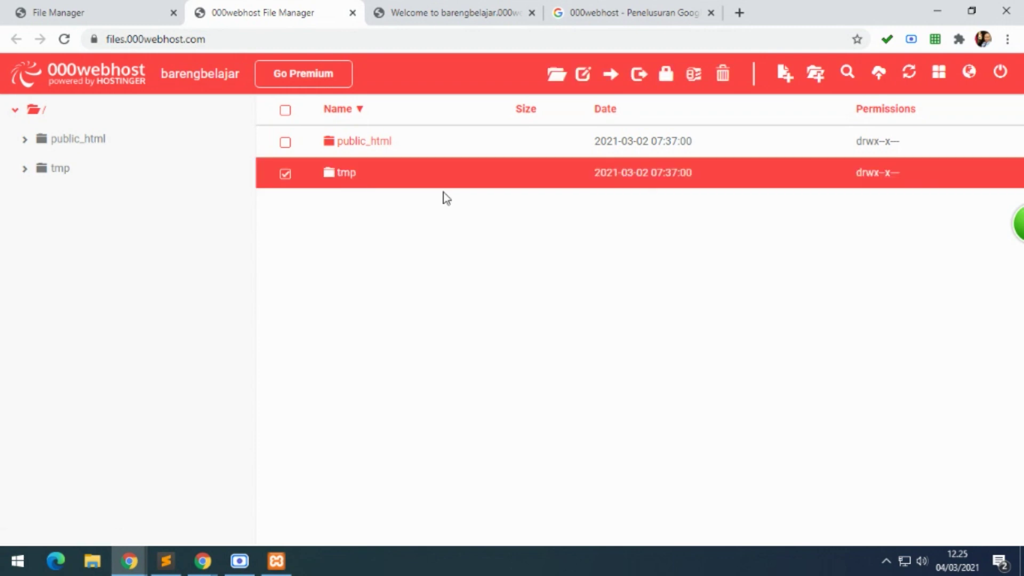
double_click(346, 176)
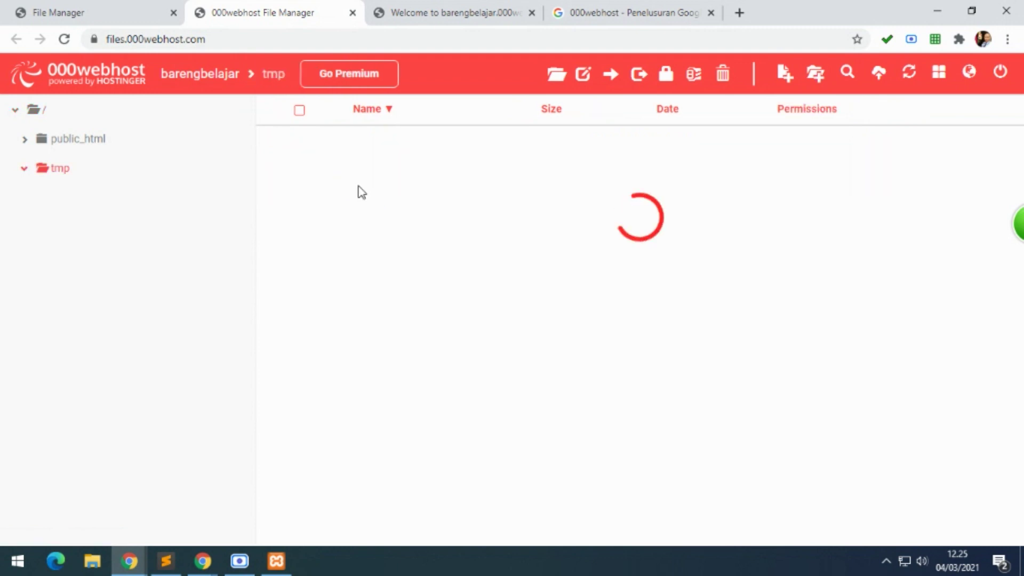
click(95, 140)
click(34, 112)
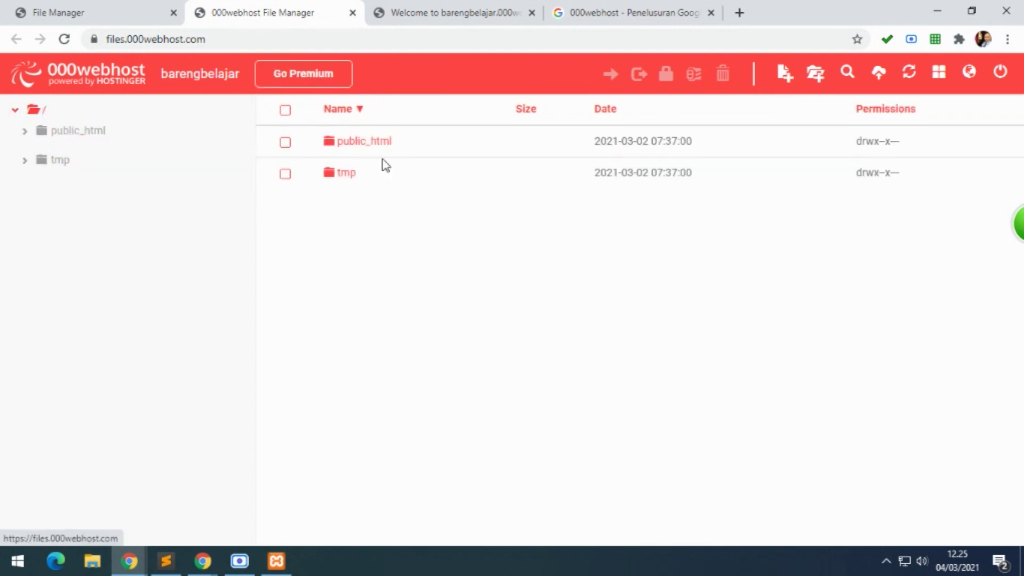
click(359, 147)
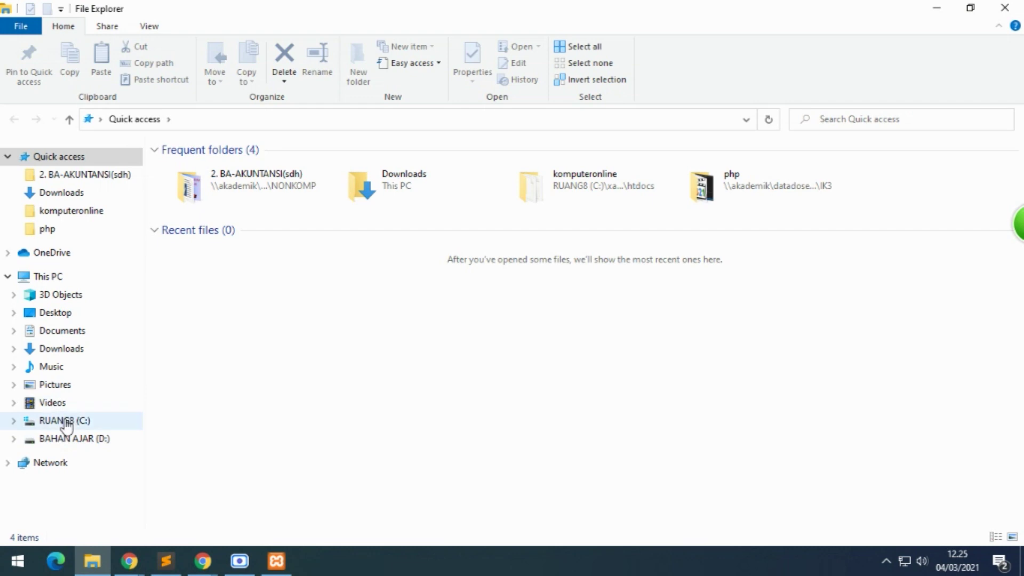
Step: In File Explorer, open the webschool folder in C:\xampp\htdocs and select all its files and folders
click(65, 440)
click(64, 420)
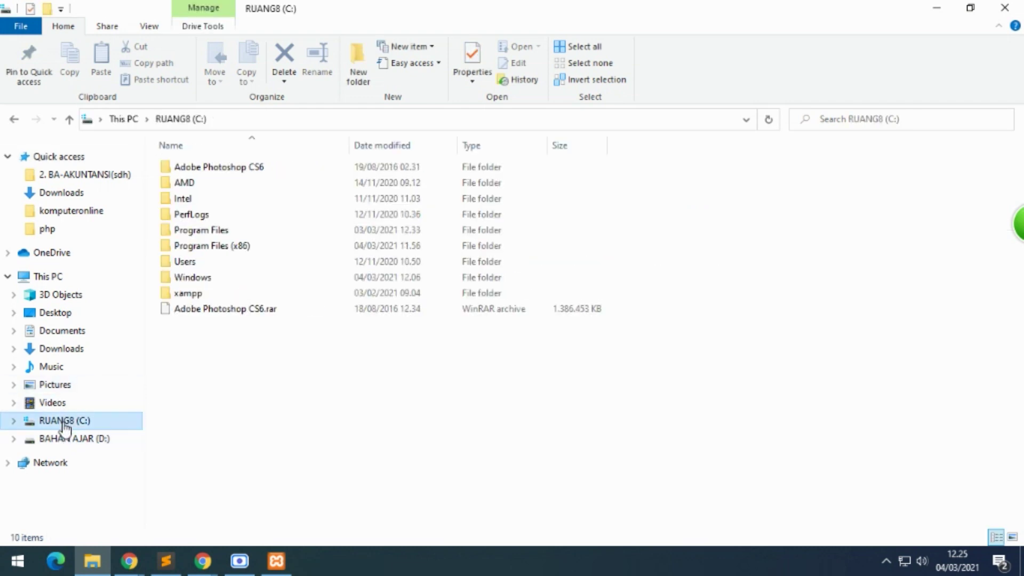
double_click(195, 294)
click(202, 247)
double_click(201, 247)
double_click(202, 293)
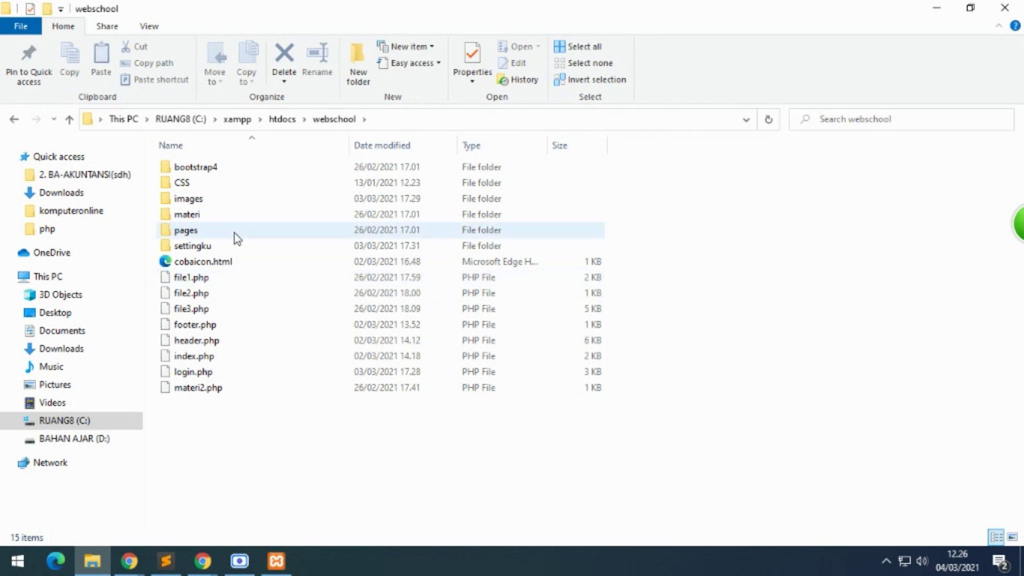
key(ctrl+a)
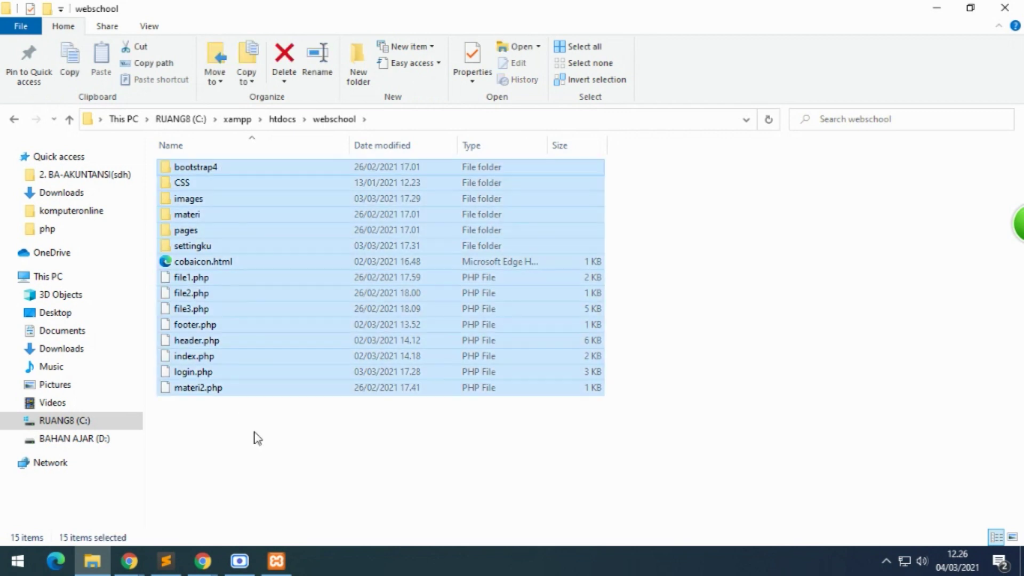
right_click(254, 385)
mouse_move(439, 251)
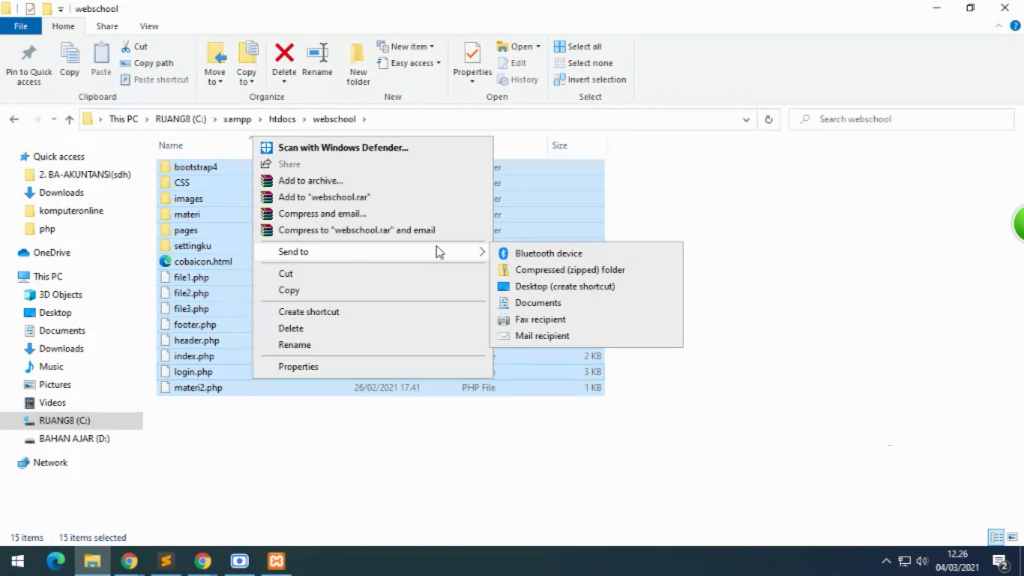
Step: Switch back to the 000webhost File Manager in Chrome and open the public_html folder from the root
click(202, 560)
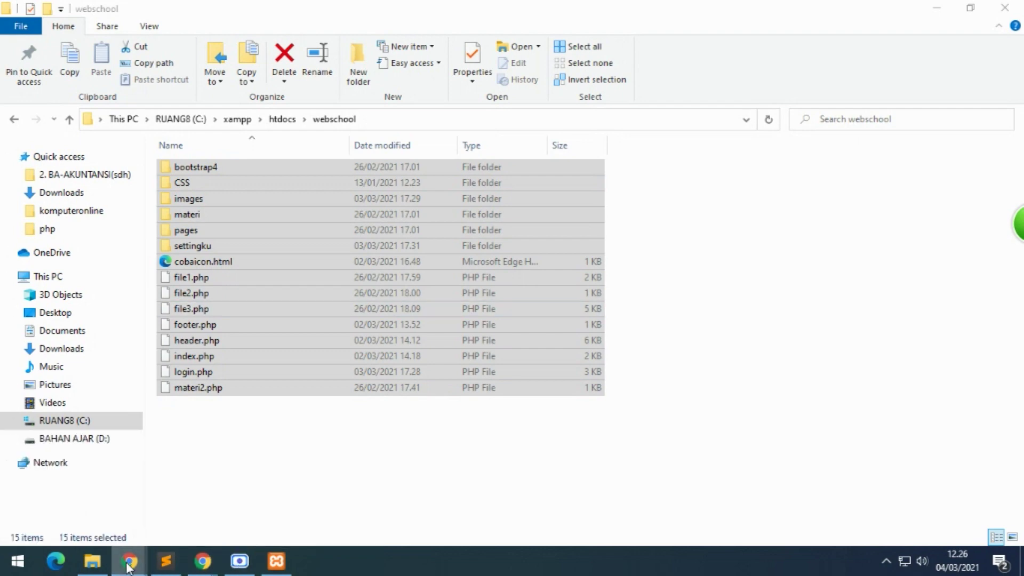
mouse_move(128, 565)
click(251, 531)
click(35, 110)
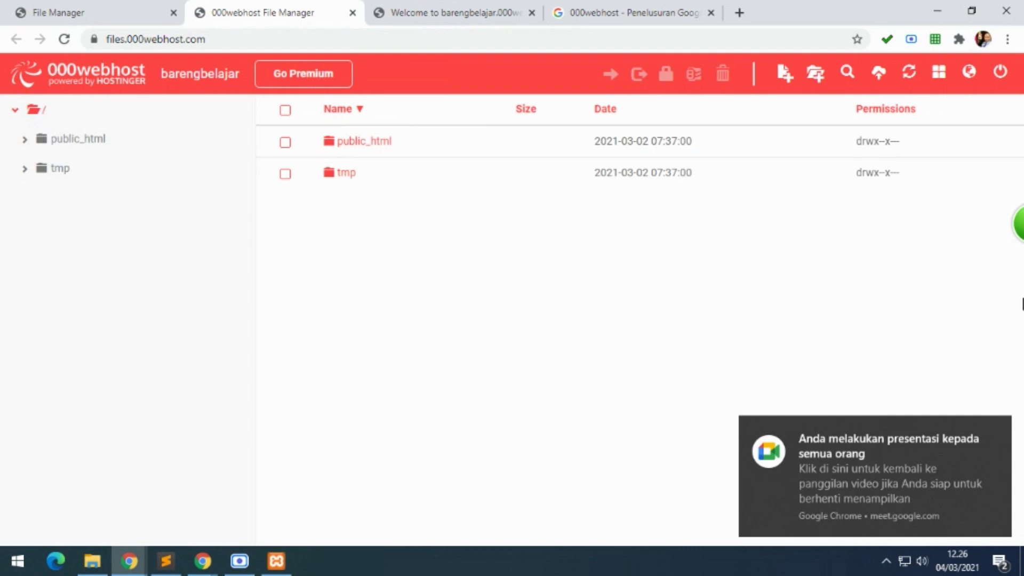
click(996, 428)
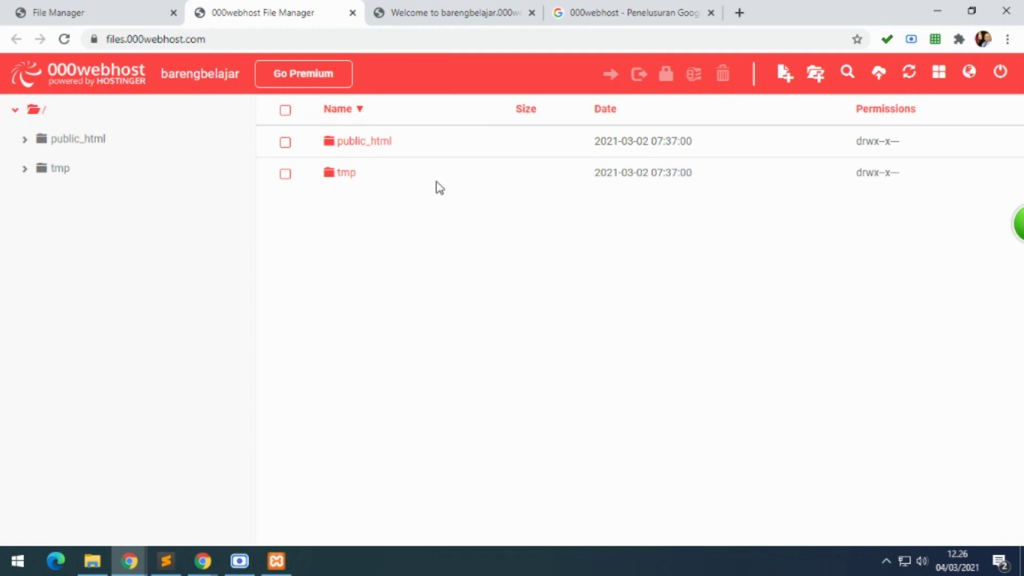
click(367, 149)
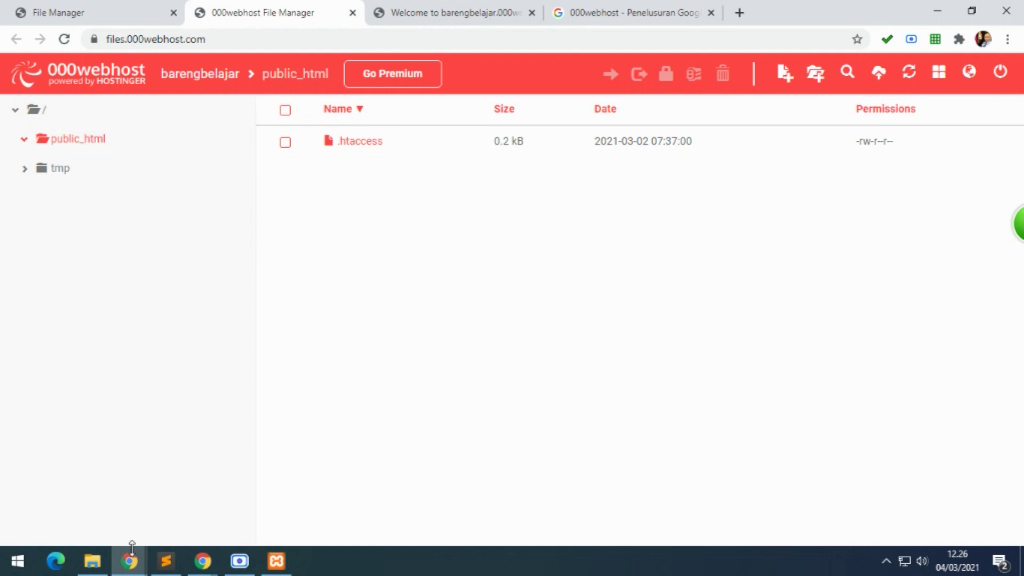
Step: In File Explorer, compress all the webschool files and folders into a zip archive named projek.zip
click(92, 561)
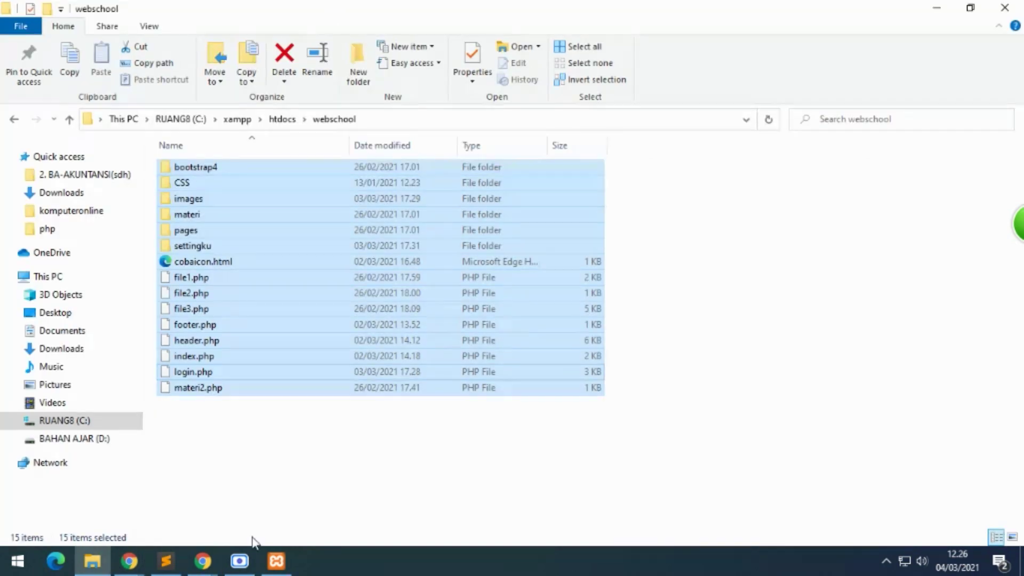
click(364, 437)
drag(349, 437, 195, 182)
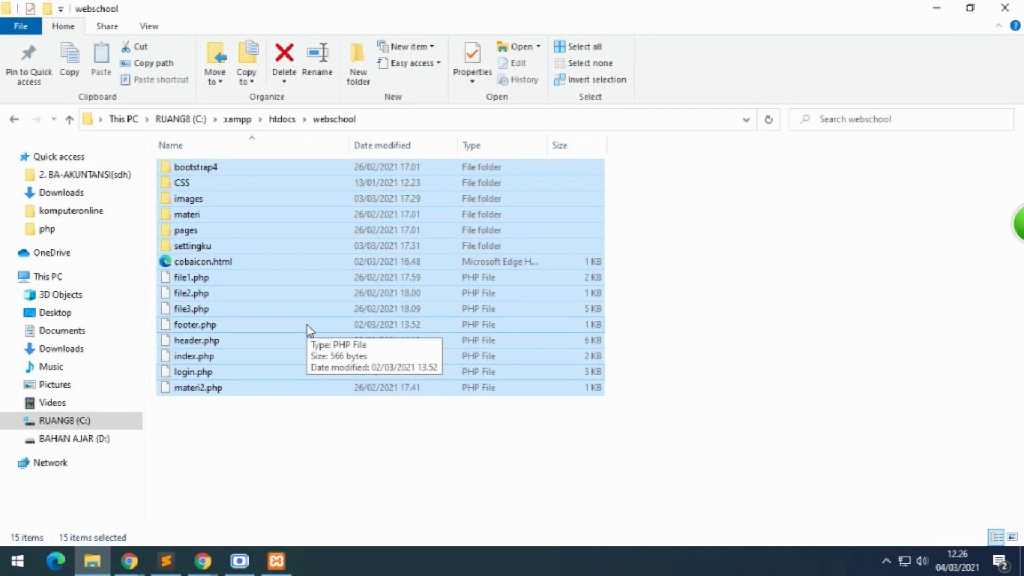
right_click(225, 301)
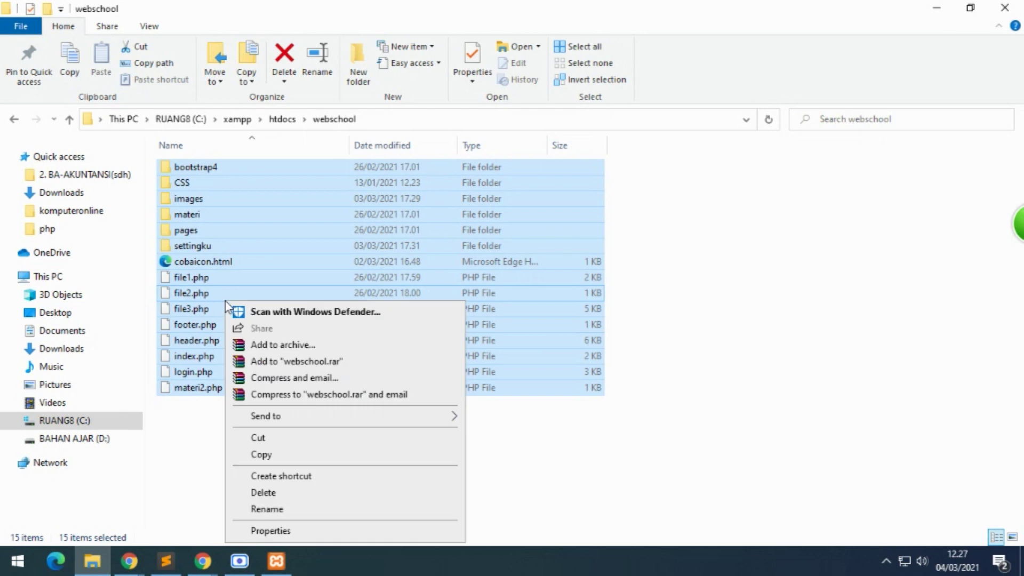
mouse_move(388, 423)
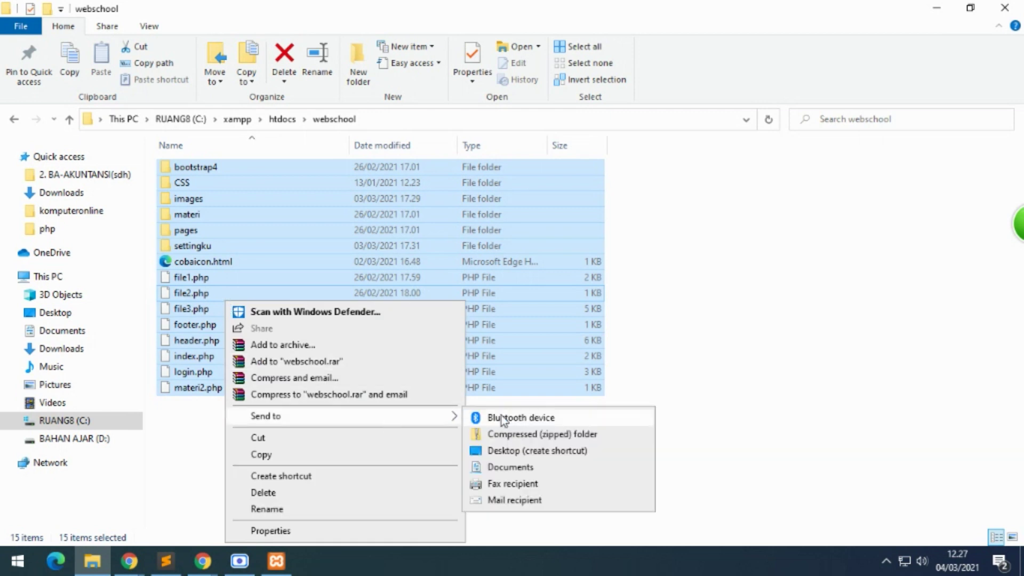
click(571, 435)
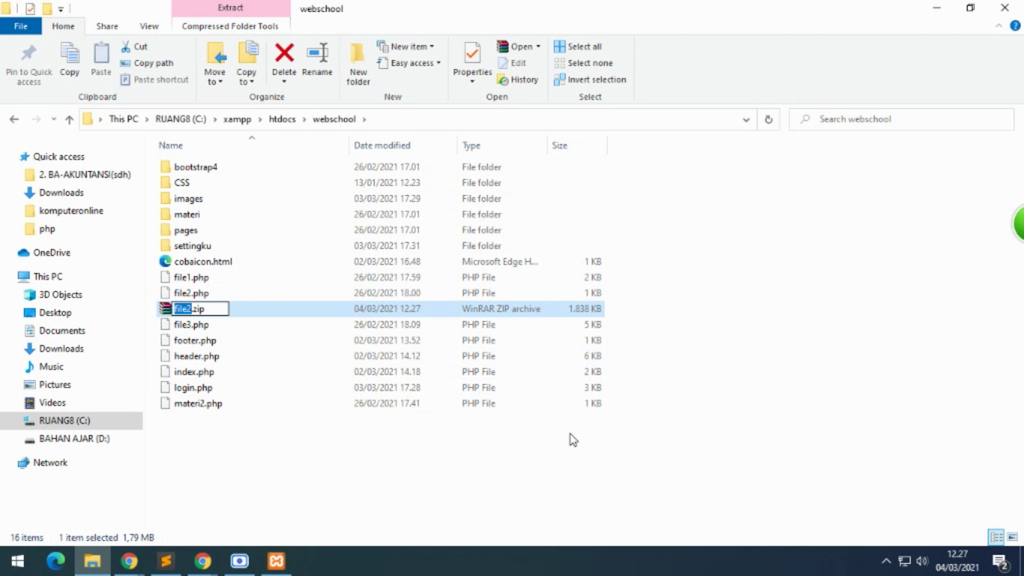
text(projek)
key(Return)
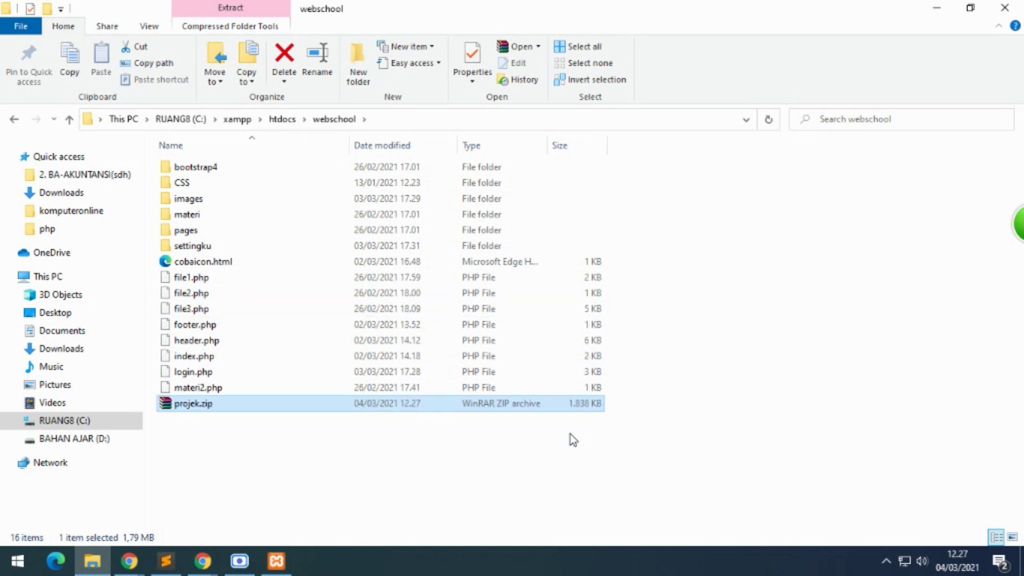
Step: Check the contents of projek.zip in WinRAR and revisit the site's public_html folder before returning to File Explorer
double_click(184, 408)
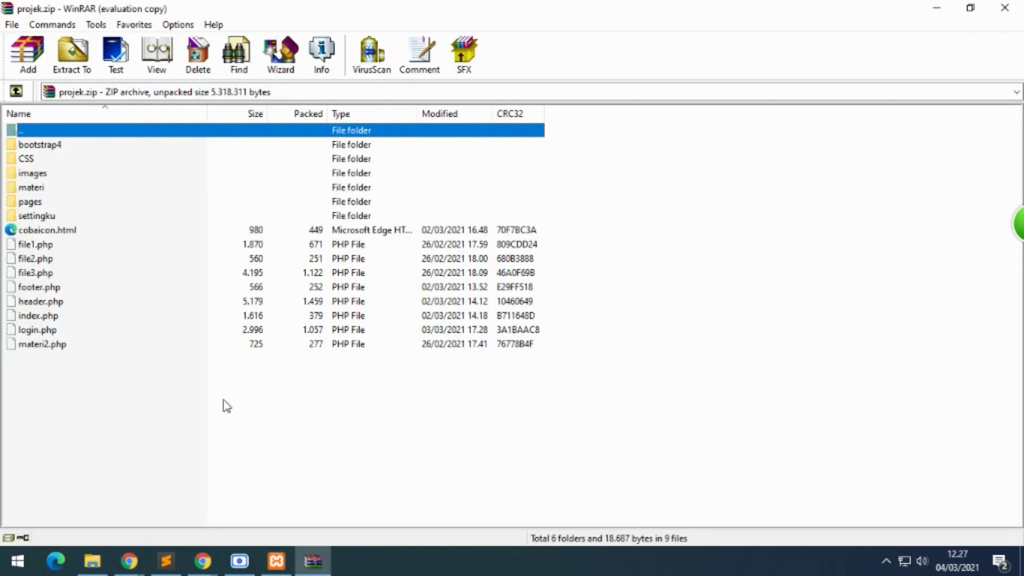
click(1005, 8)
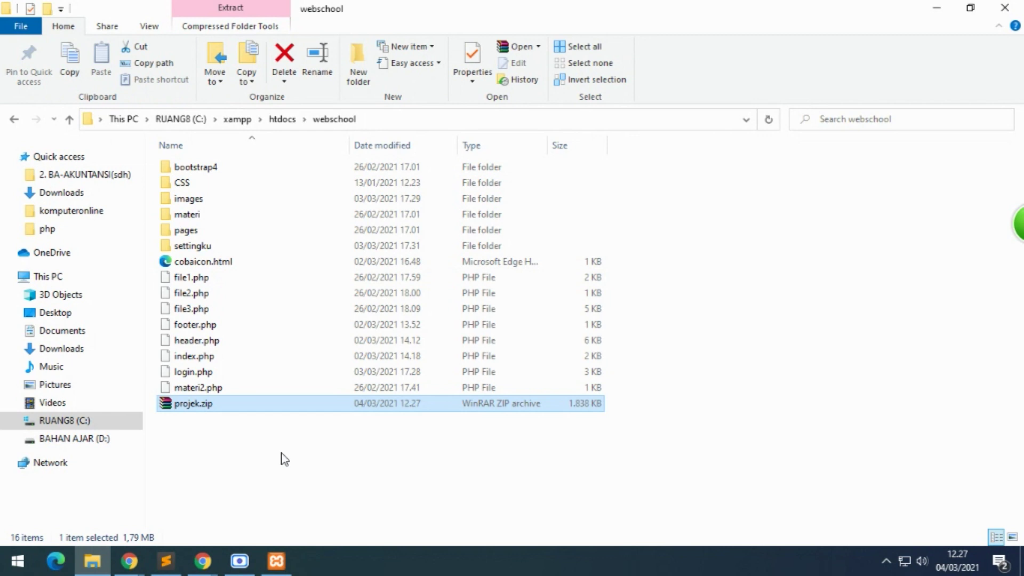
click(208, 570)
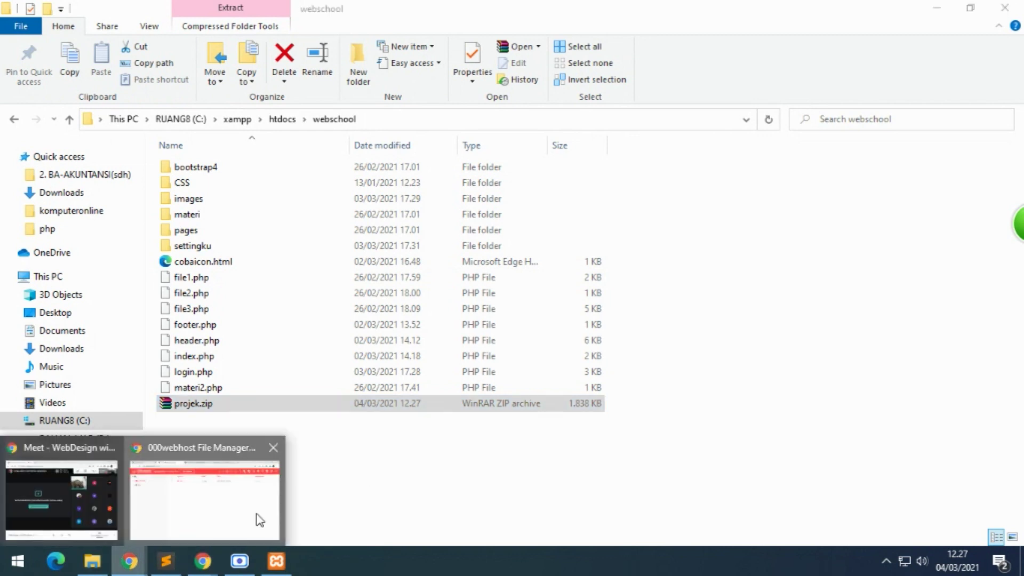
click(256, 514)
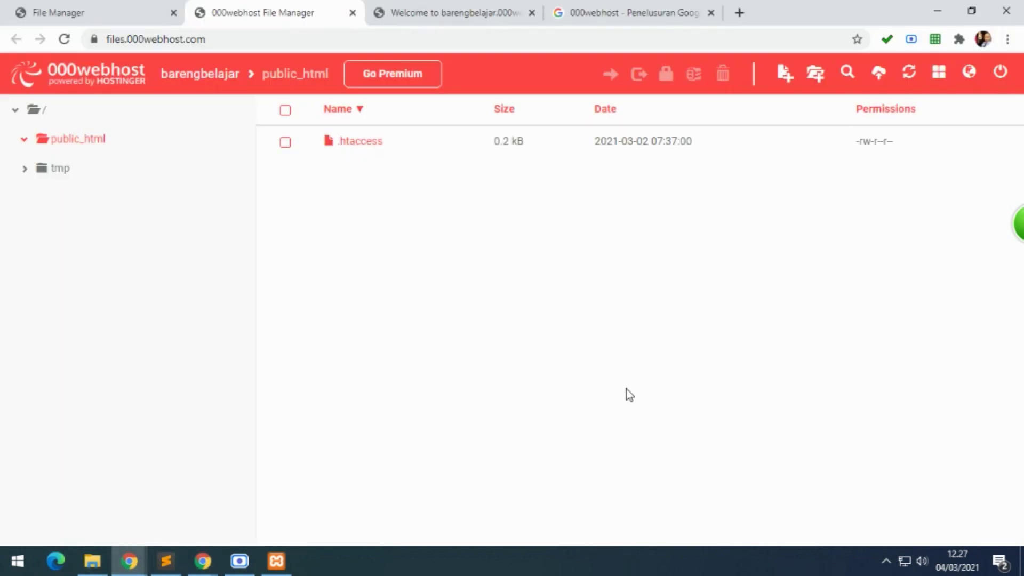
click(101, 566)
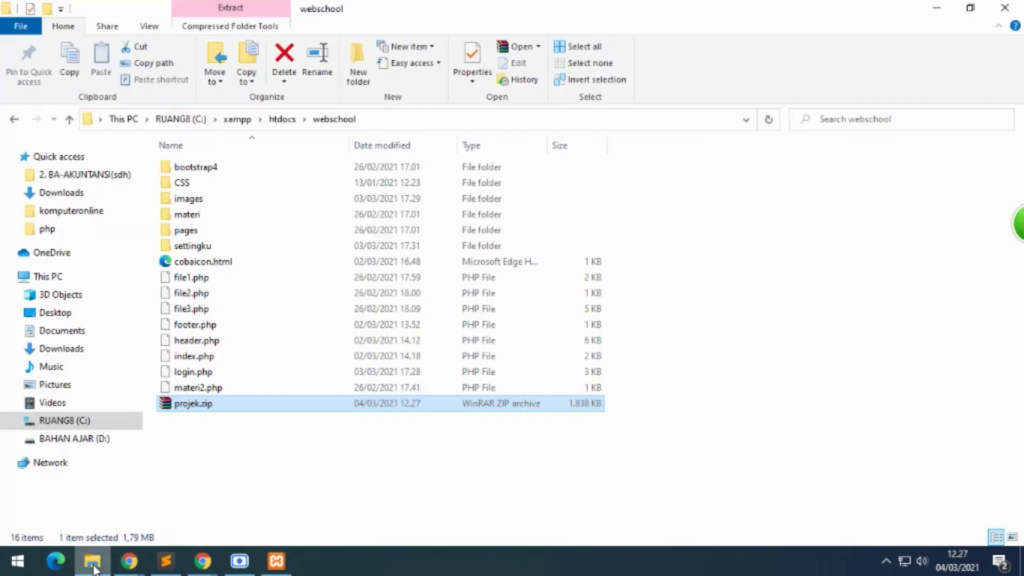
Step: Upload projek.zip from File Explorer to the site's public_html folder in Chrome and select the uploaded archive
drag(216, 410, 525, 344)
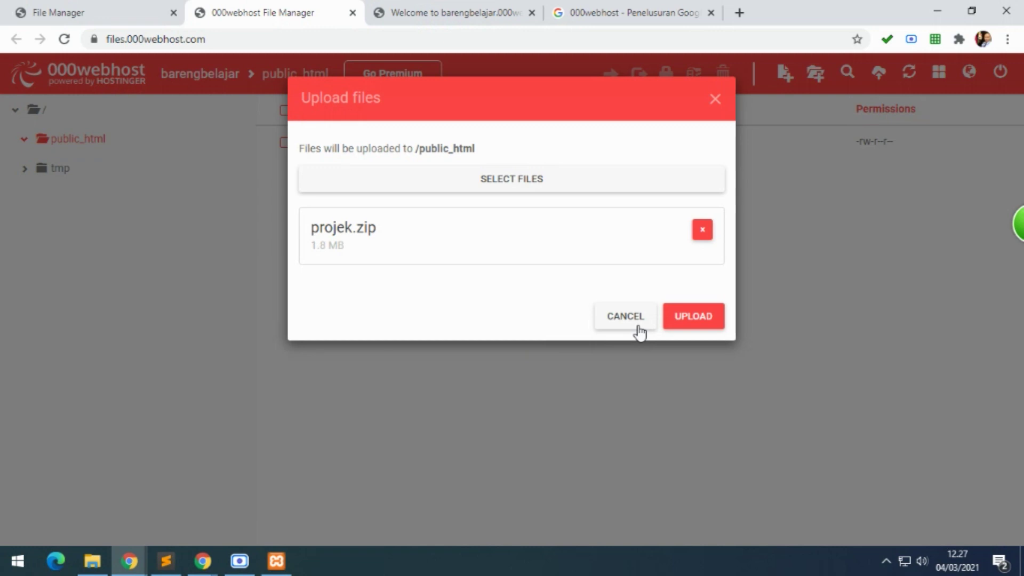
click(677, 320)
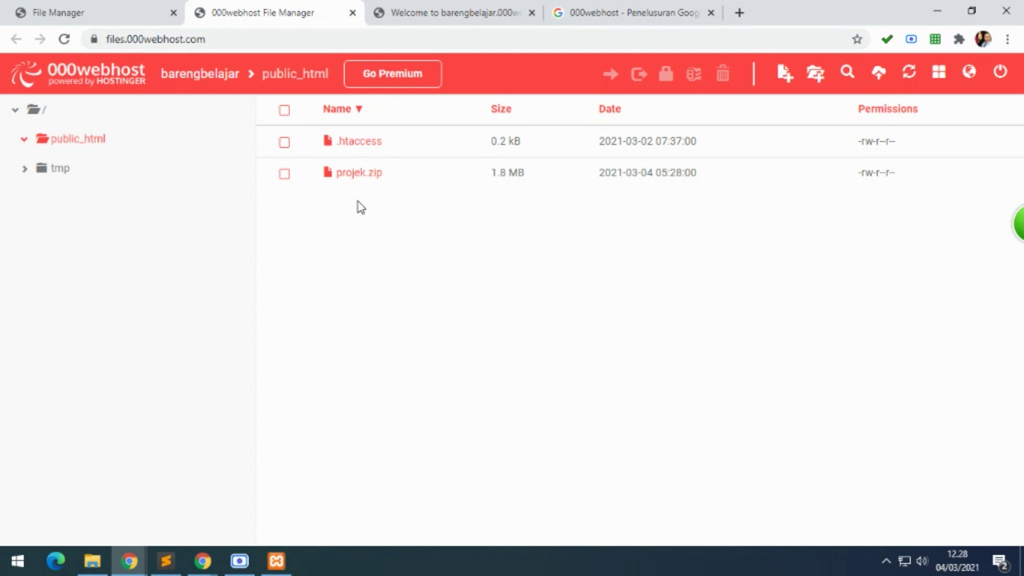
click(285, 174)
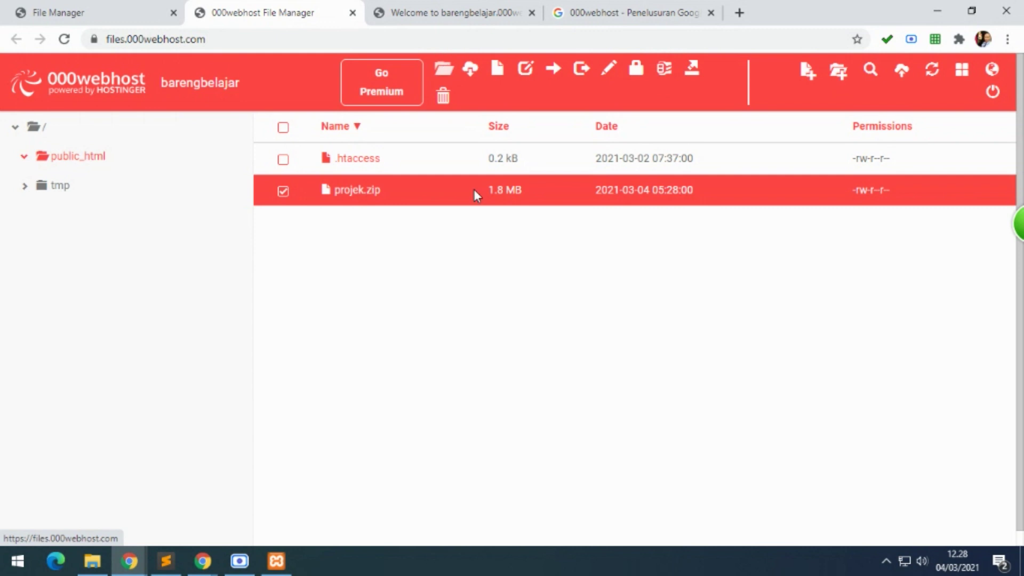
key(ctrl+minus)
key(ctrl+minus)
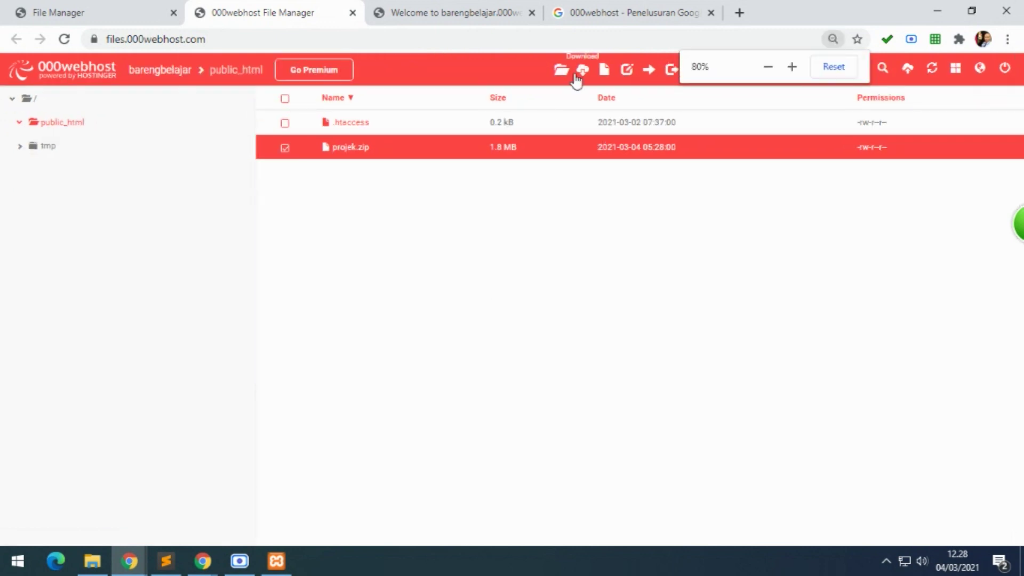
key(ctrl+plus)
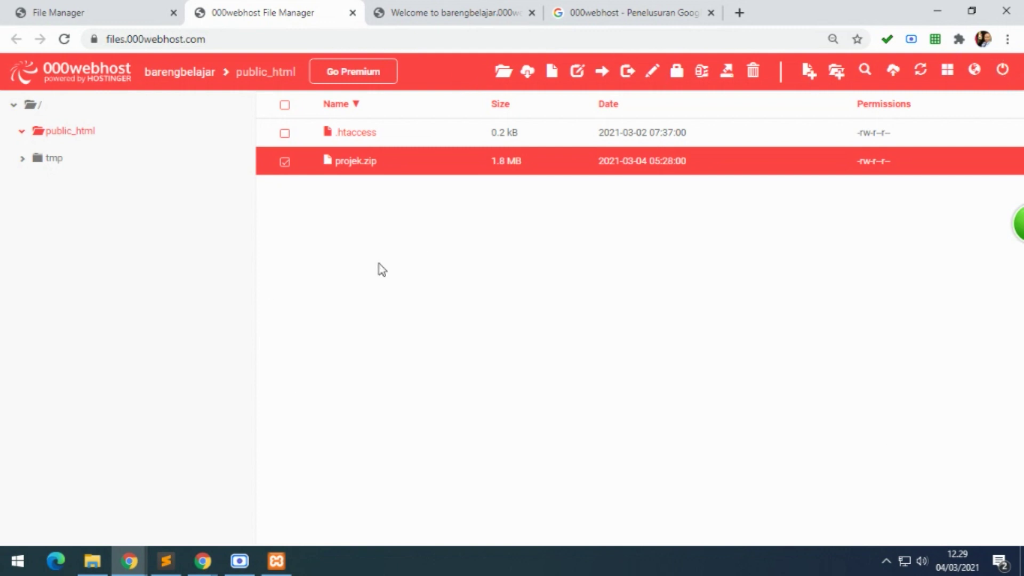
right_click(341, 167)
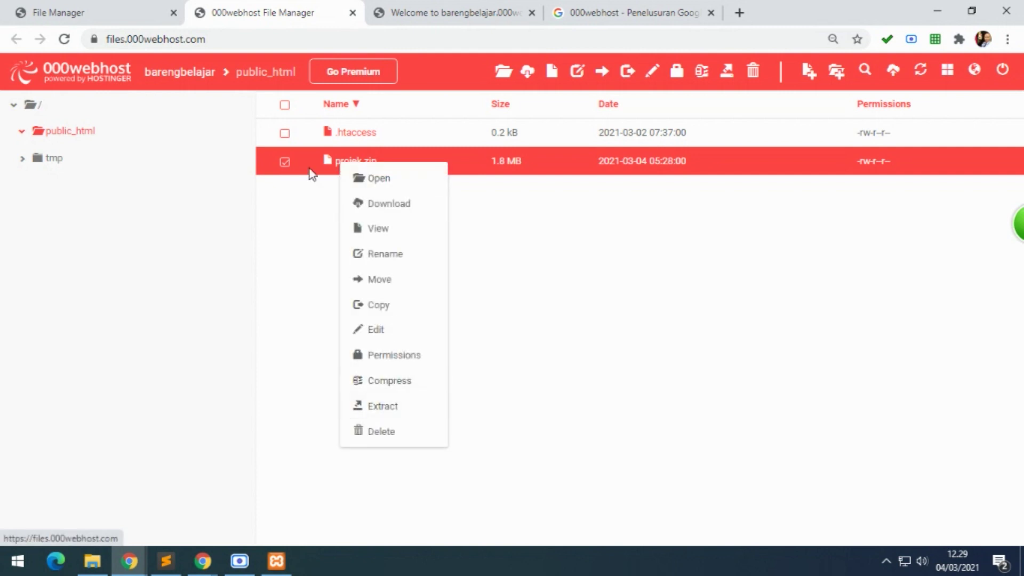
click(726, 76)
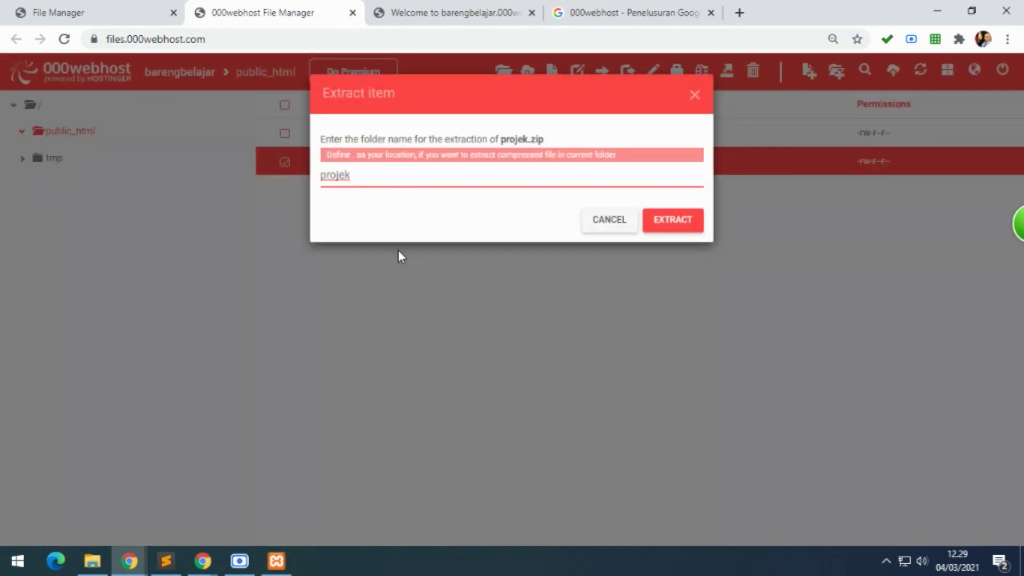
triple_click(473, 119)
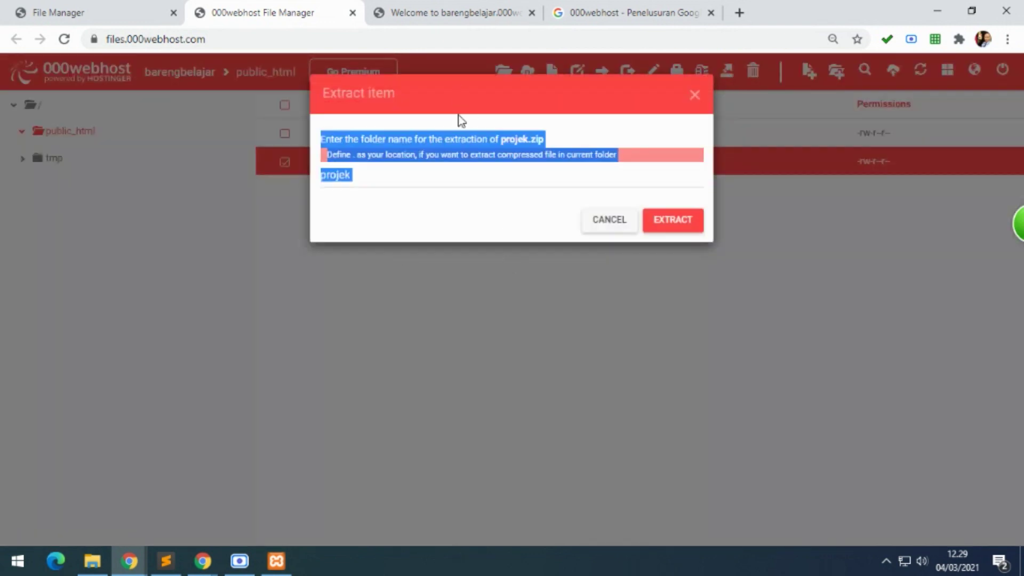
click(342, 167)
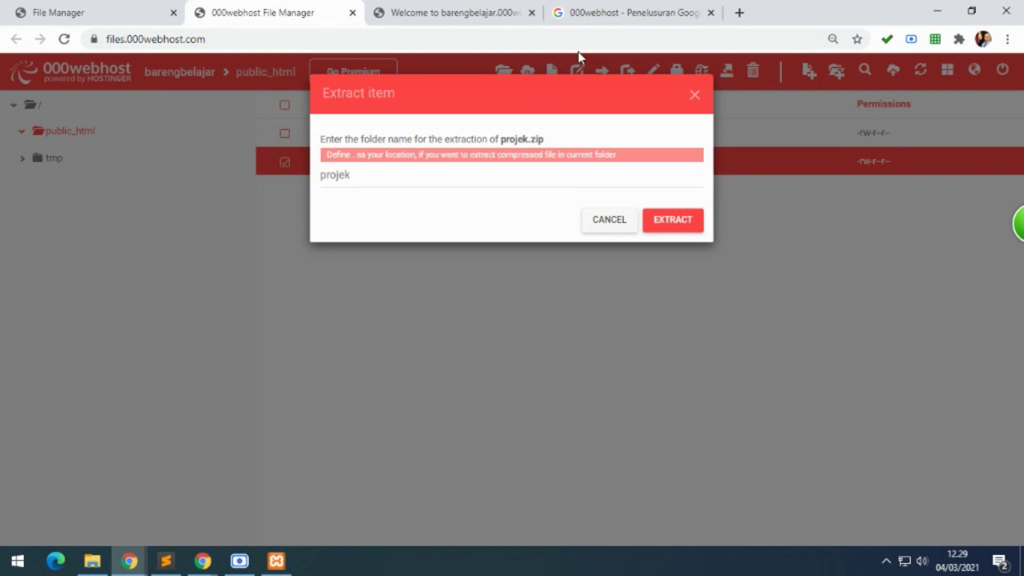
click(612, 223)
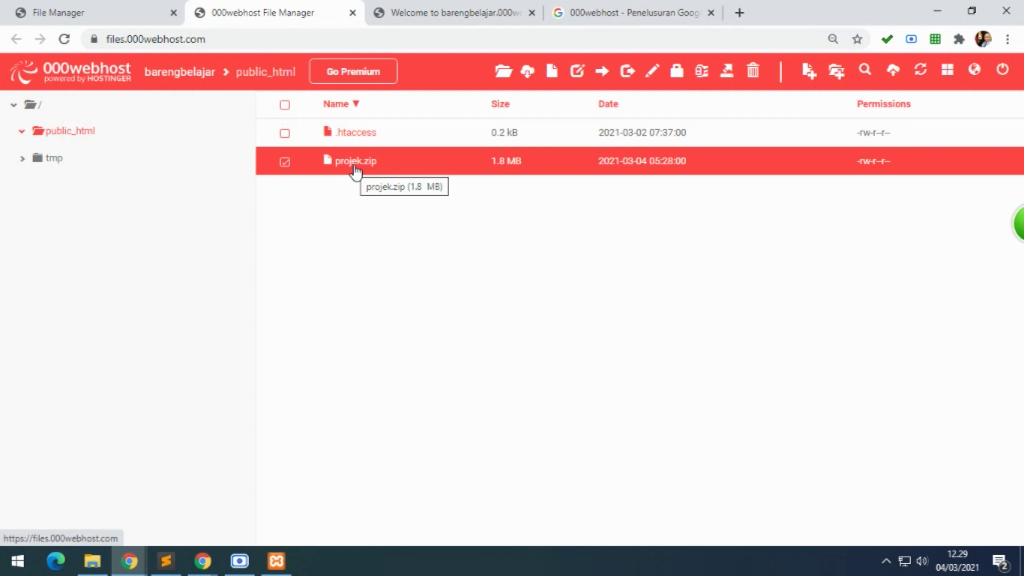
Step: Try to extract projek.zip in public_html into a folder named projek
click(723, 75)
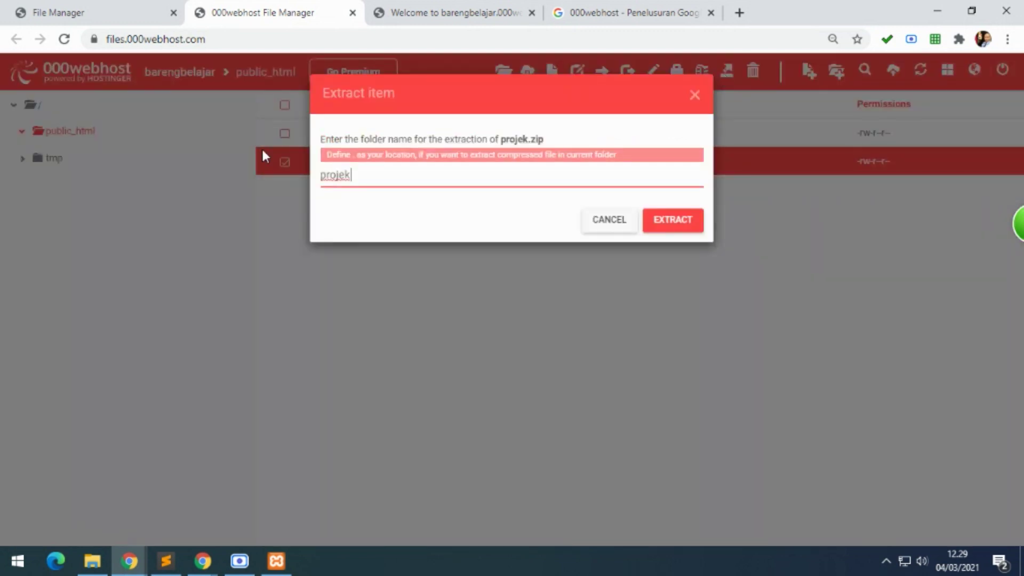
drag(359, 179, 333, 176)
click(668, 233)
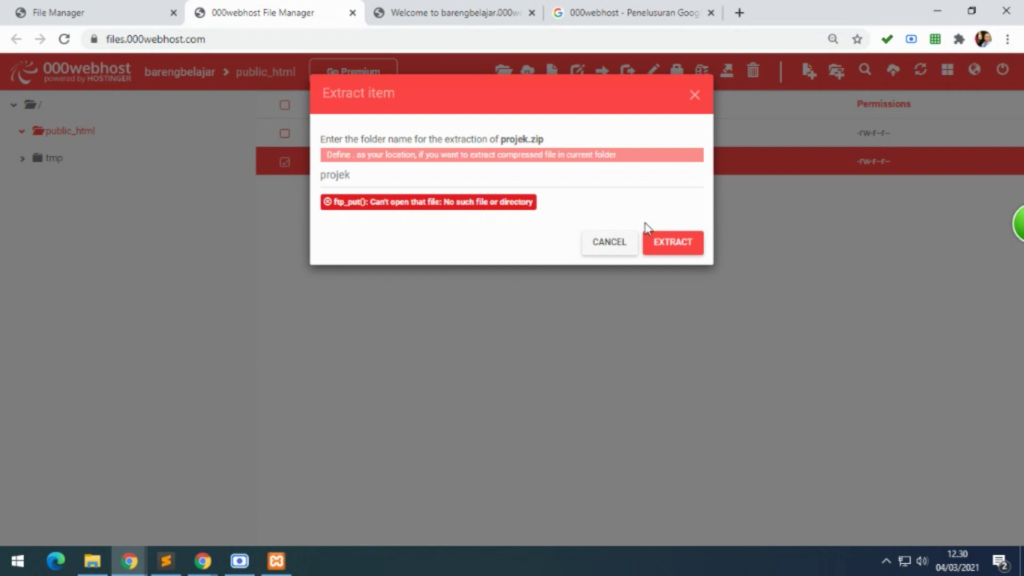
click(366, 174)
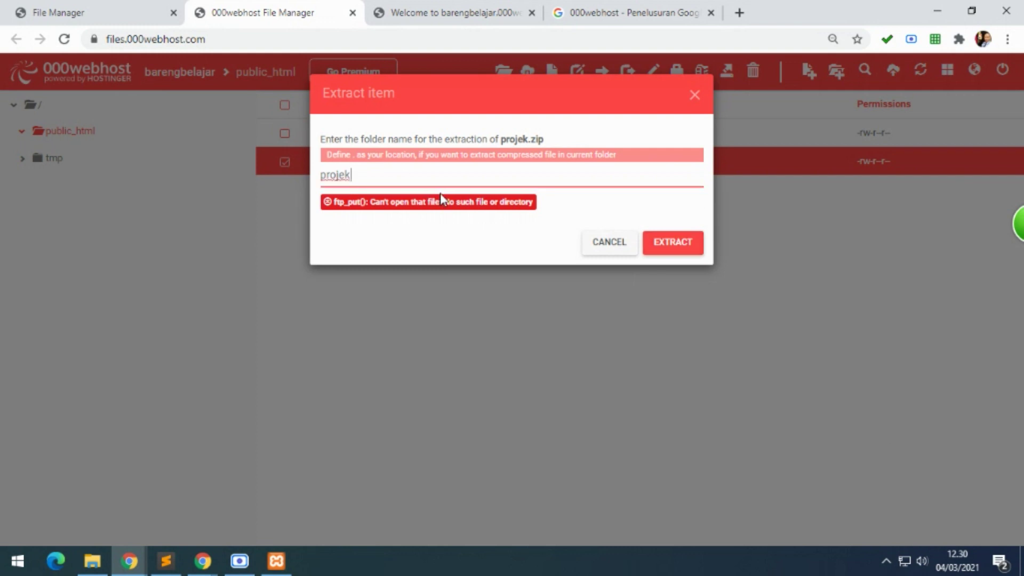
drag(359, 175, 288, 173)
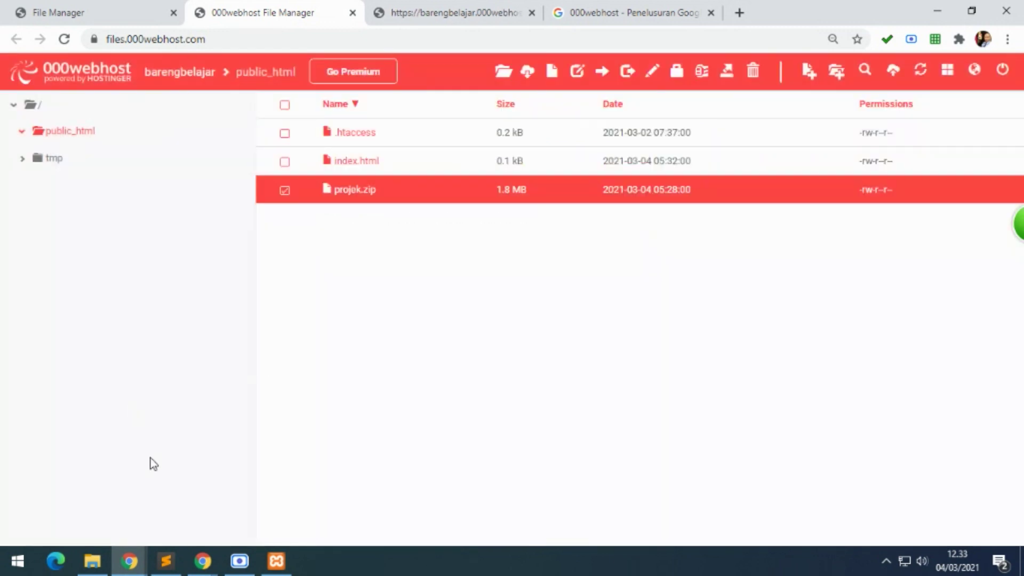
Step: Upload the PHP files file1.php through materi2.php from the local webschool folder in File Explorer to public_html in Chrome
click(92, 561)
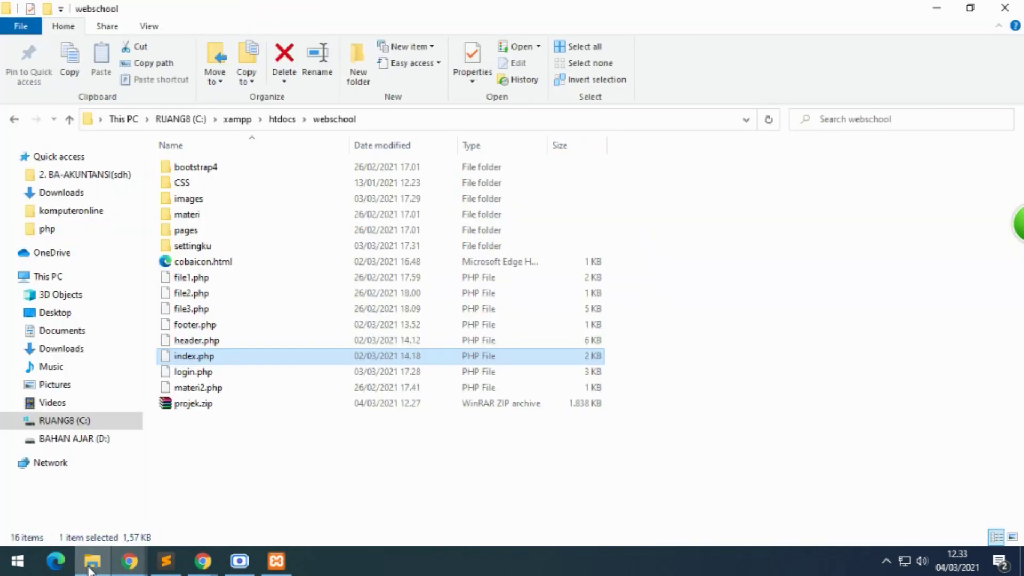
click(221, 277)
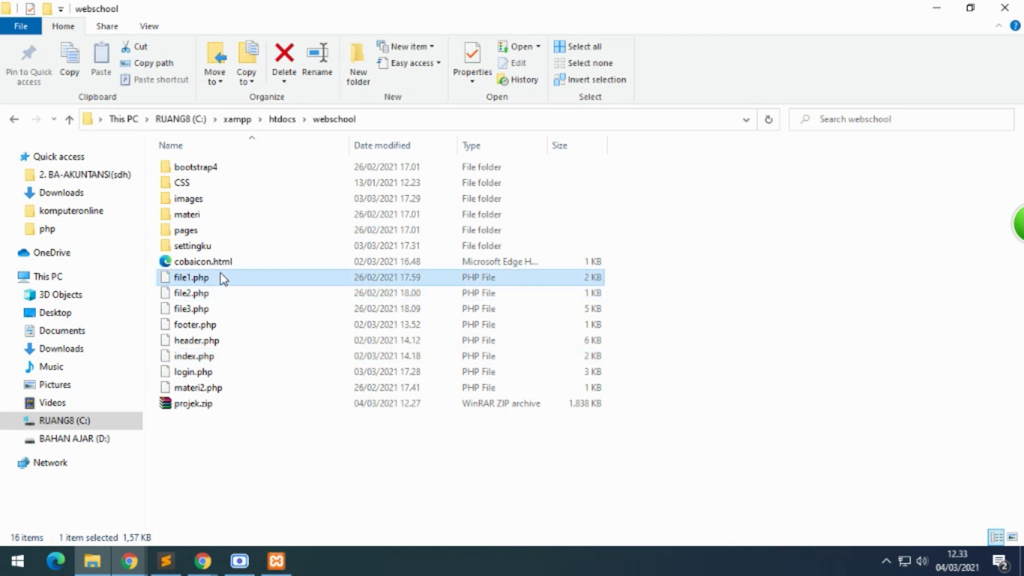
shift+click(207, 388)
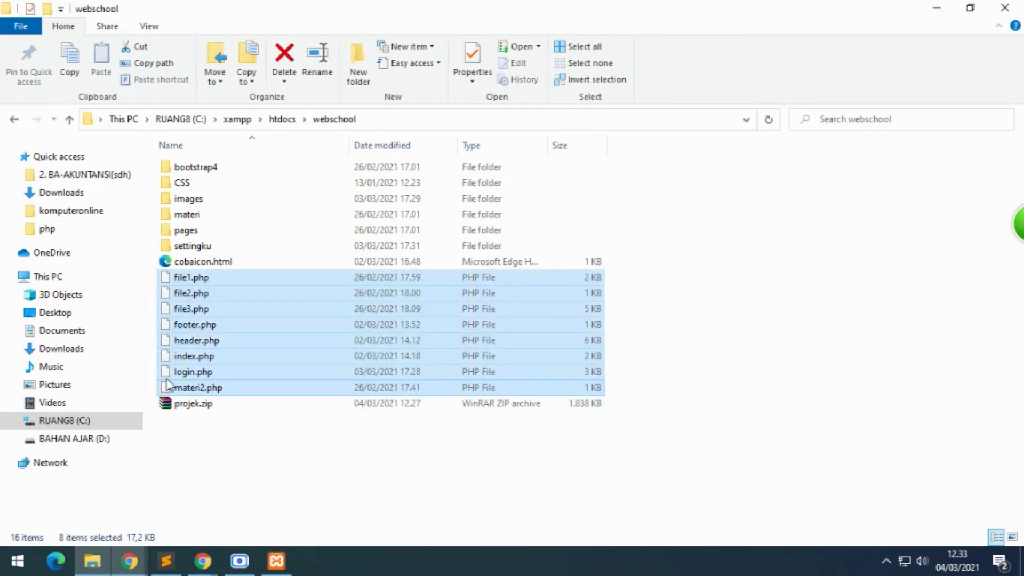
mouse_move(205, 566)
drag(207, 569, 631, 384)
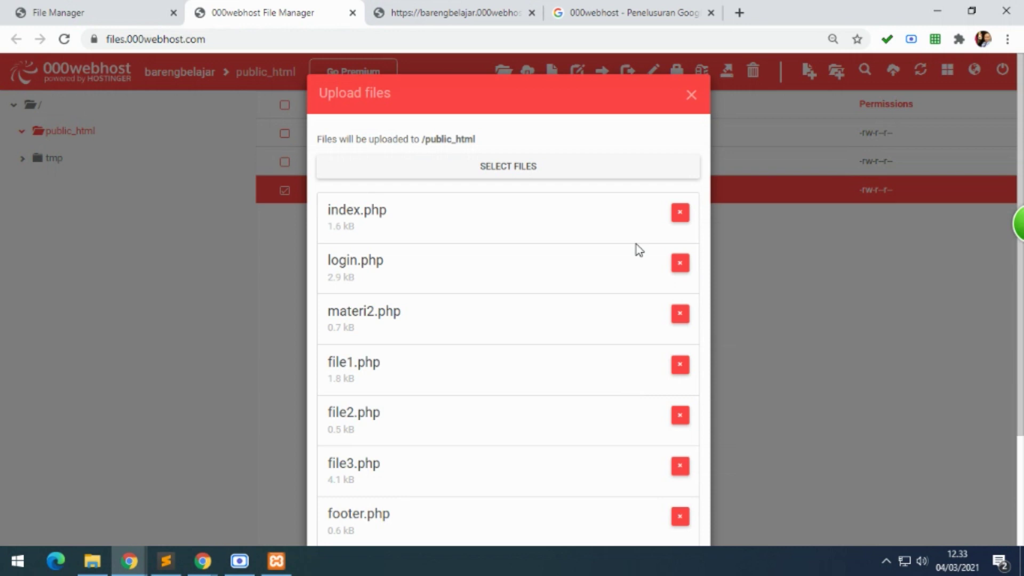
scroll(644, 238, down, 3)
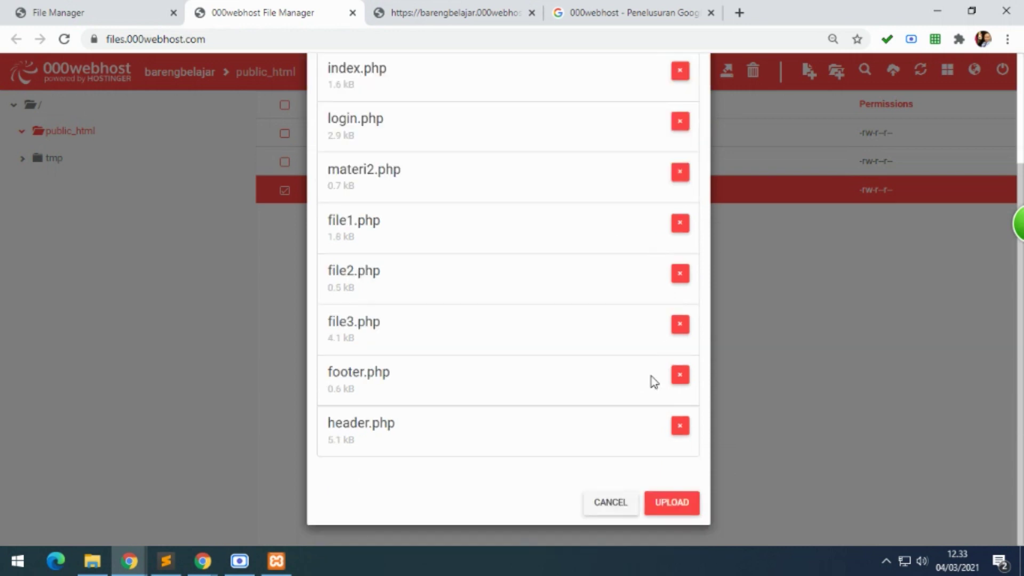
scroll(614, 304, up, 3)
click(559, 176)
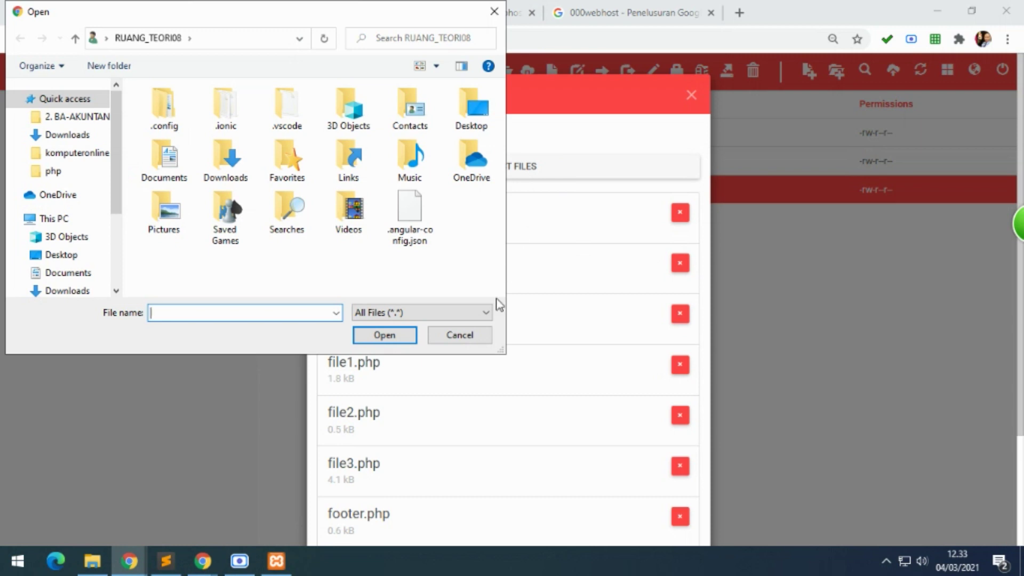
click(479, 336)
scroll(487, 343, down, 3)
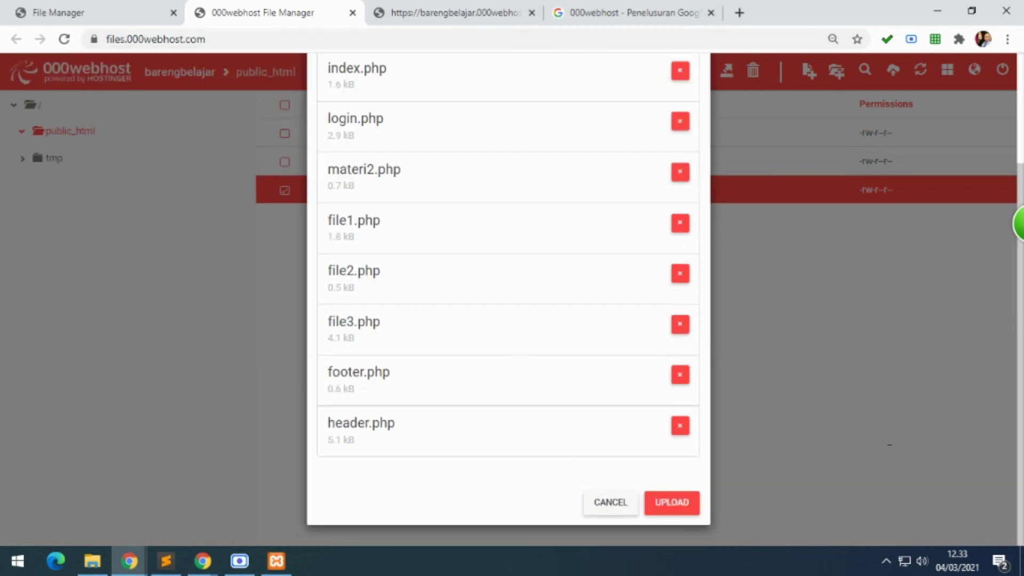
click(671, 502)
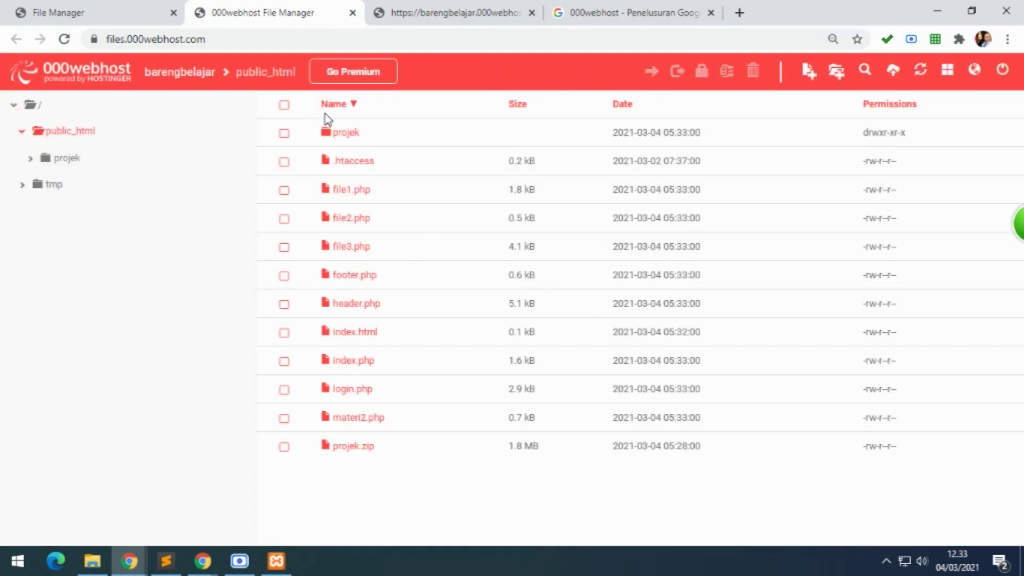
Step: Upload the bootstrap4, CSS, images, materi, pages and settingku folders from File Explorer to public_html in Chrome
click(92, 560)
click(199, 262)
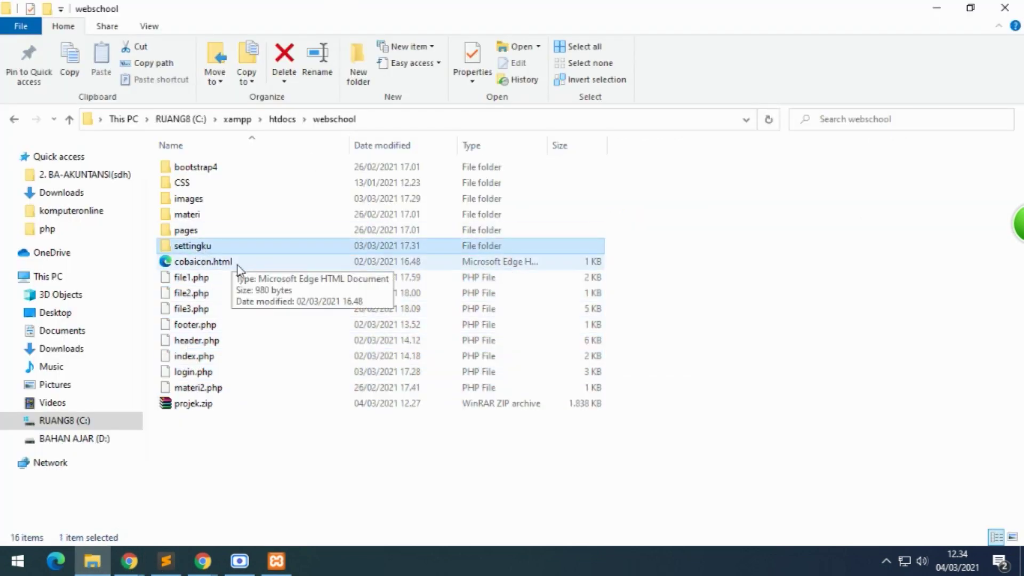
click(206, 247)
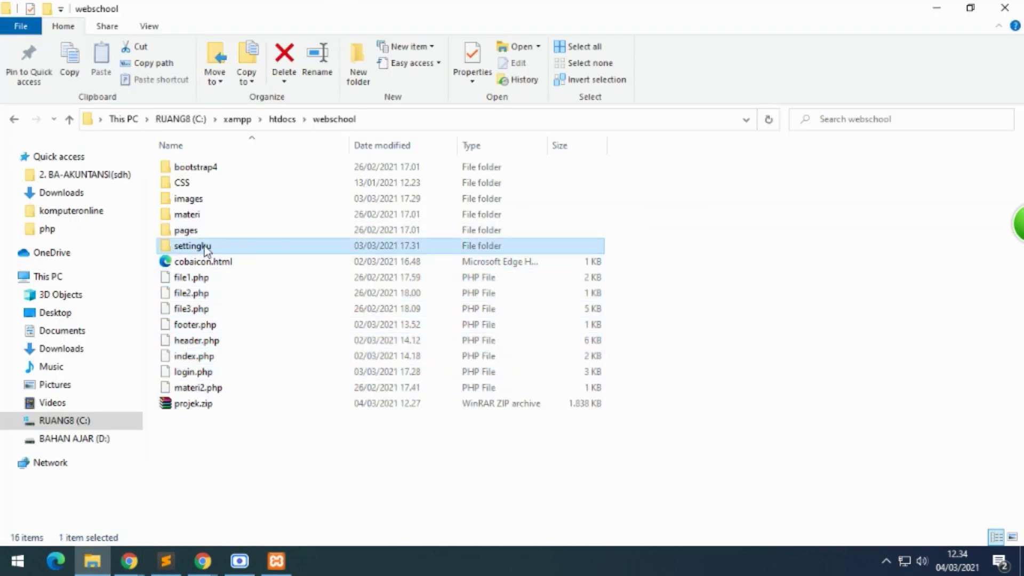
shift+click(198, 169)
drag(216, 253, 535, 427)
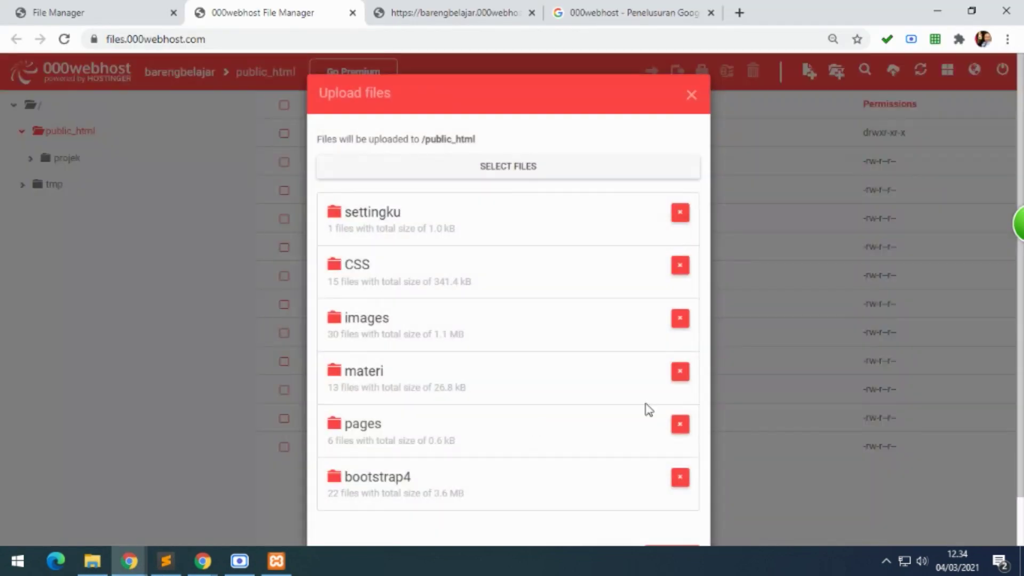
scroll(648, 413, down, 1)
click(686, 505)
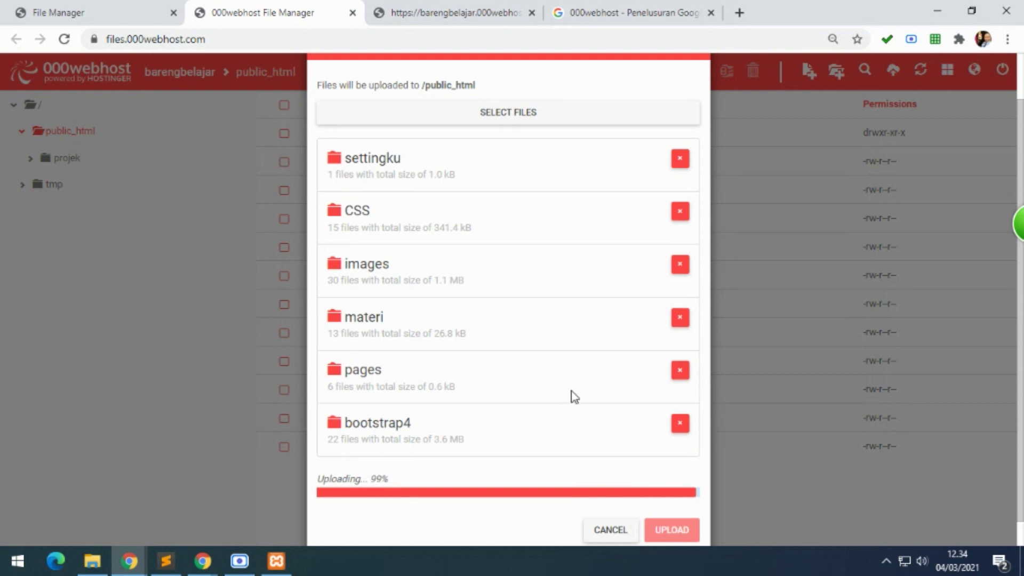
scroll(570, 391, down, 1)
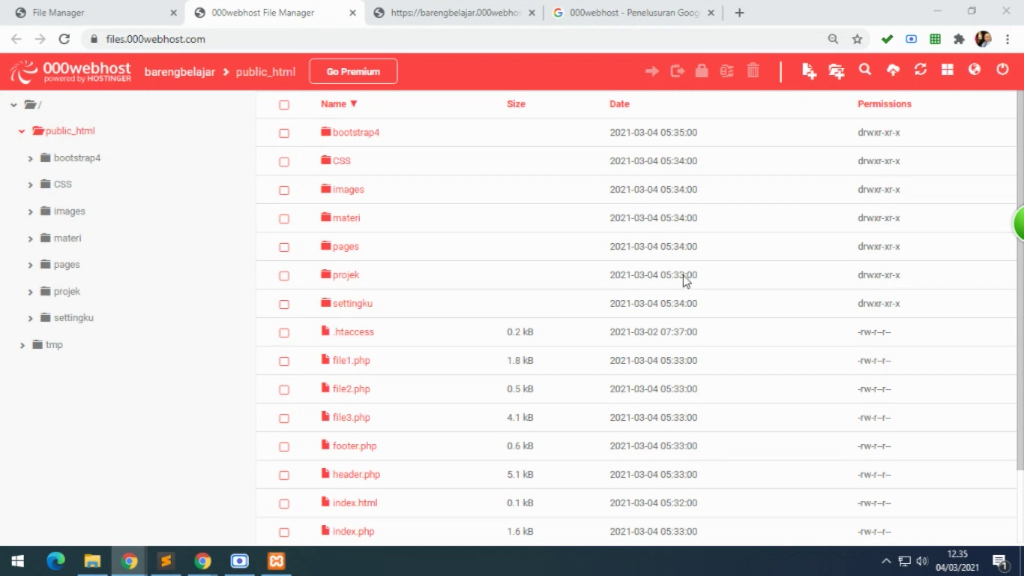
Step: Review the uploaded files in public_html and check the live barengbelajar.000webhostapp.com page
scroll(685, 281, down, 2)
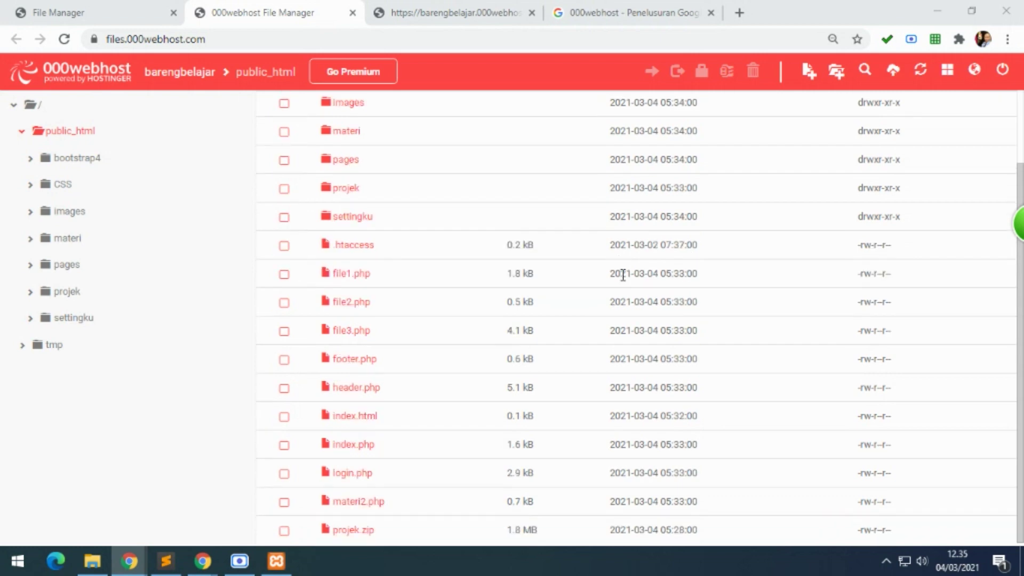
click(285, 531)
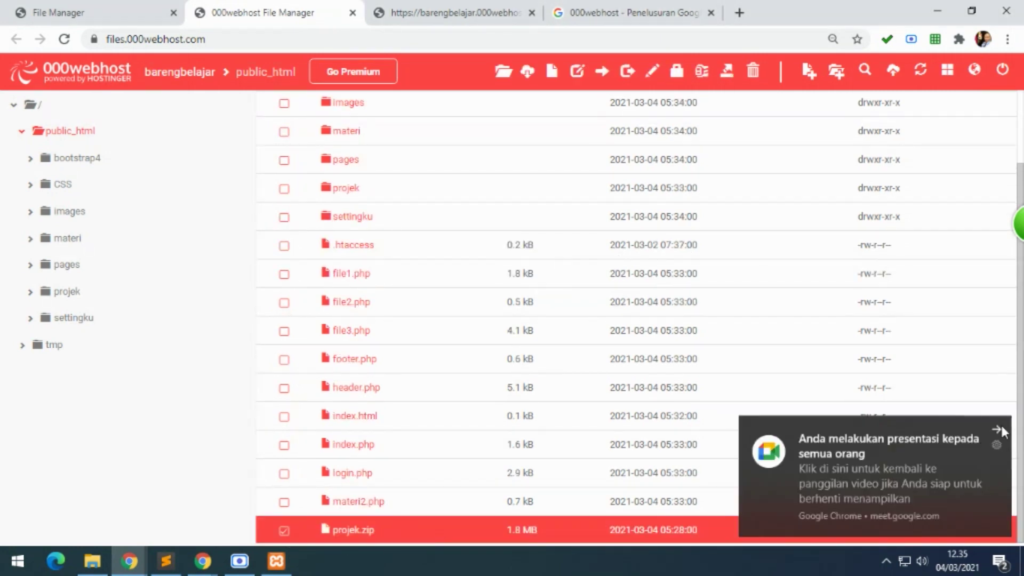
click(997, 430)
click(448, 12)
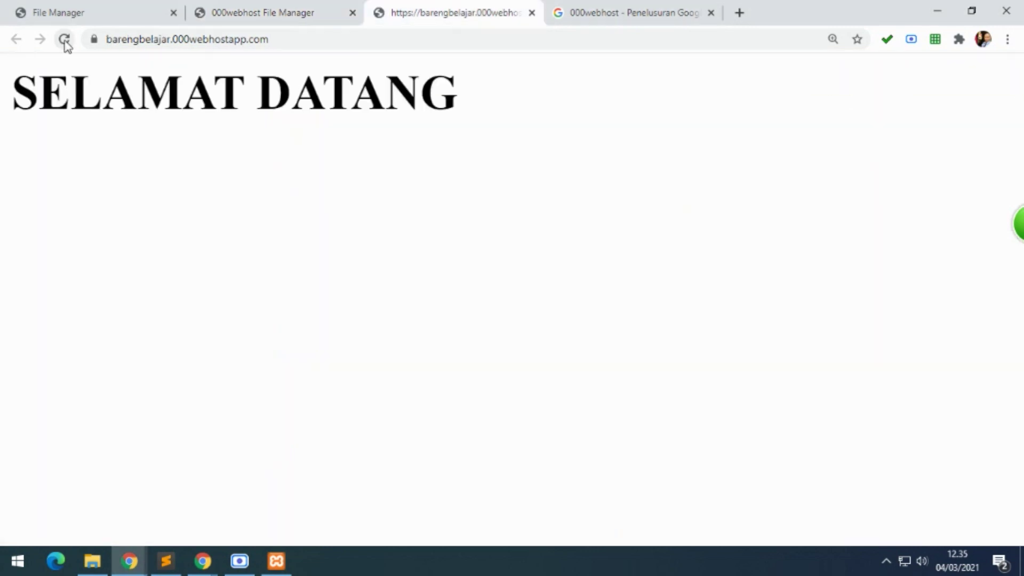
click(285, 13)
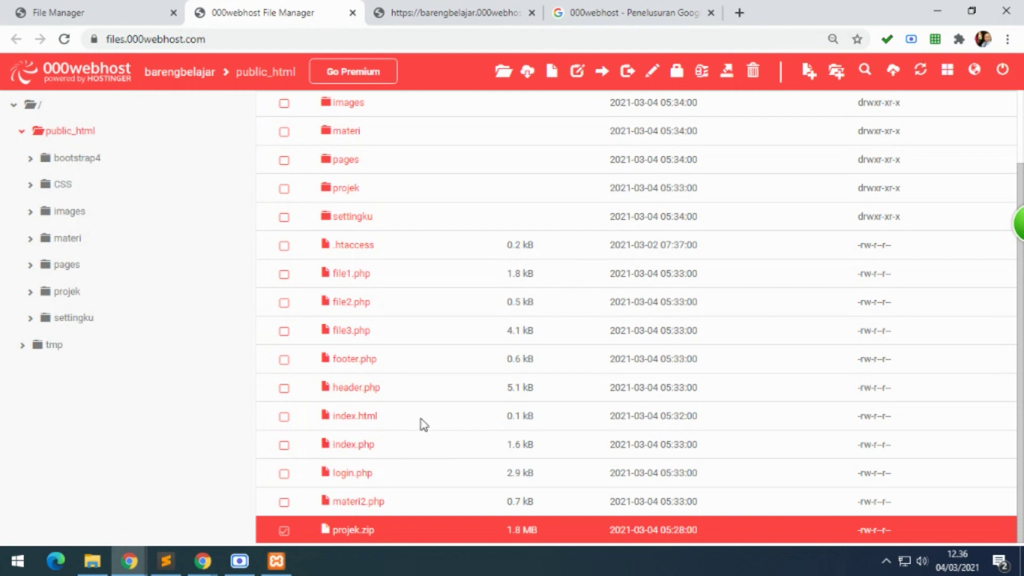
Step: Reload the barengbelajar.000webhostapp.com site and view its home page at 100% zoom
click(453, 14)
click(64, 43)
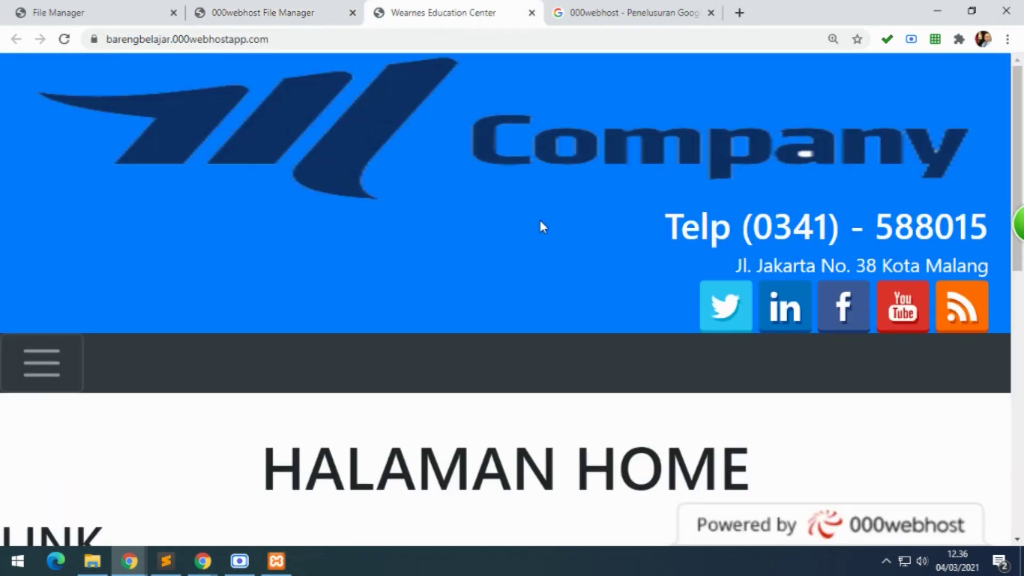
key(ctrl+minus)
key(ctrl+minus)
key(ctrl+minus)
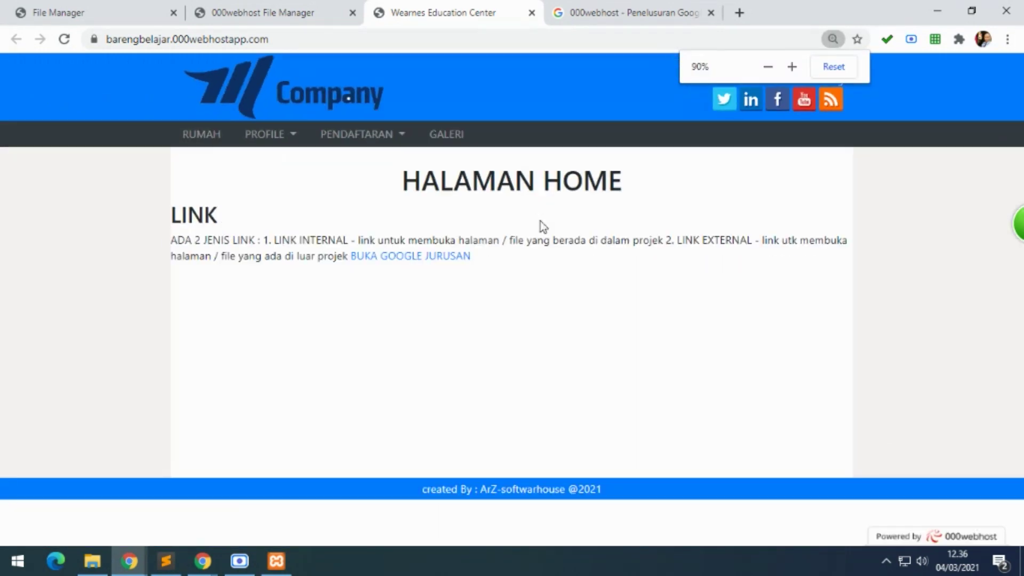
key(ctrl+plus)
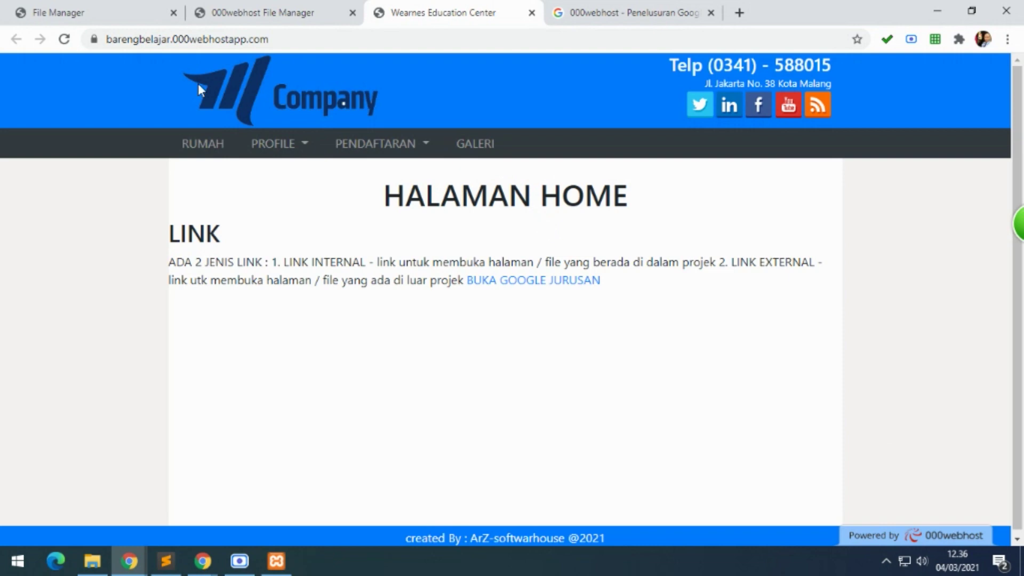
Step: Glance at the DOMAIN DAN HOSTING notes in Sublime Text, and copy the published site's web address in Chrome
click(304, 44)
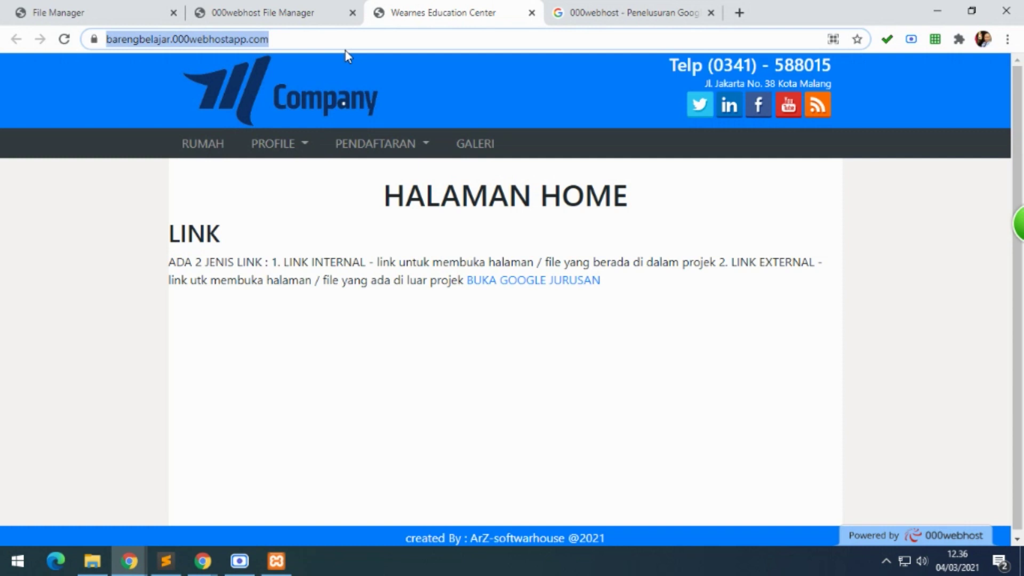
click(166, 561)
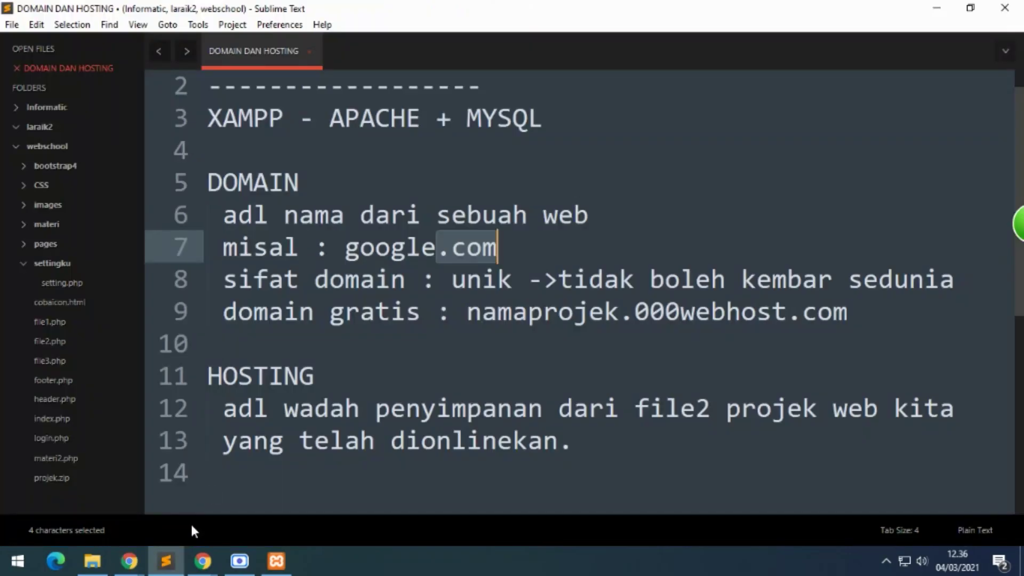
mouse_move(128, 561)
click(208, 501)
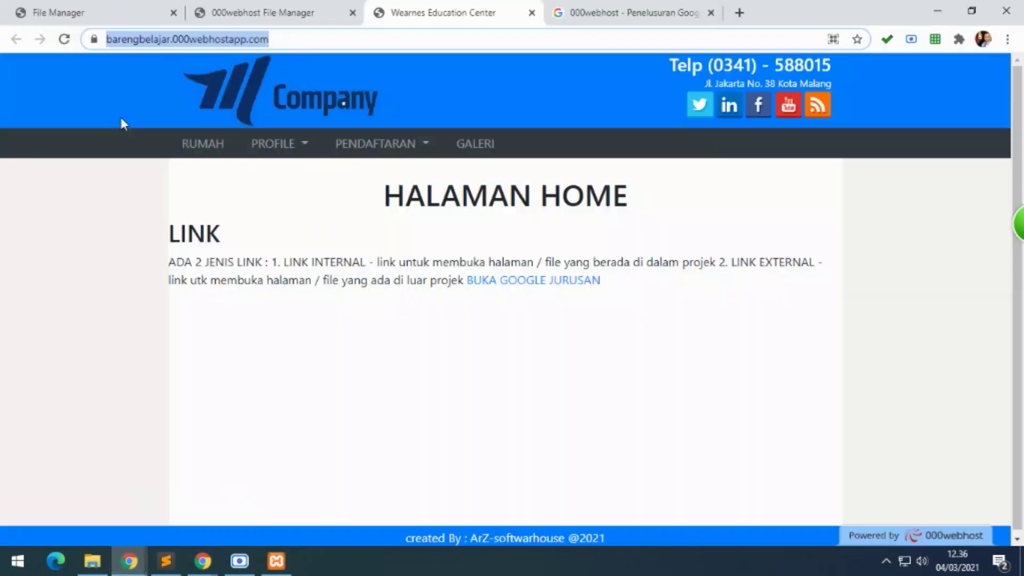
right_click(142, 39)
click(190, 123)
click(169, 566)
scroll(480, 306, down, 3)
click(365, 283)
key(Return)
key(ctrl+v)
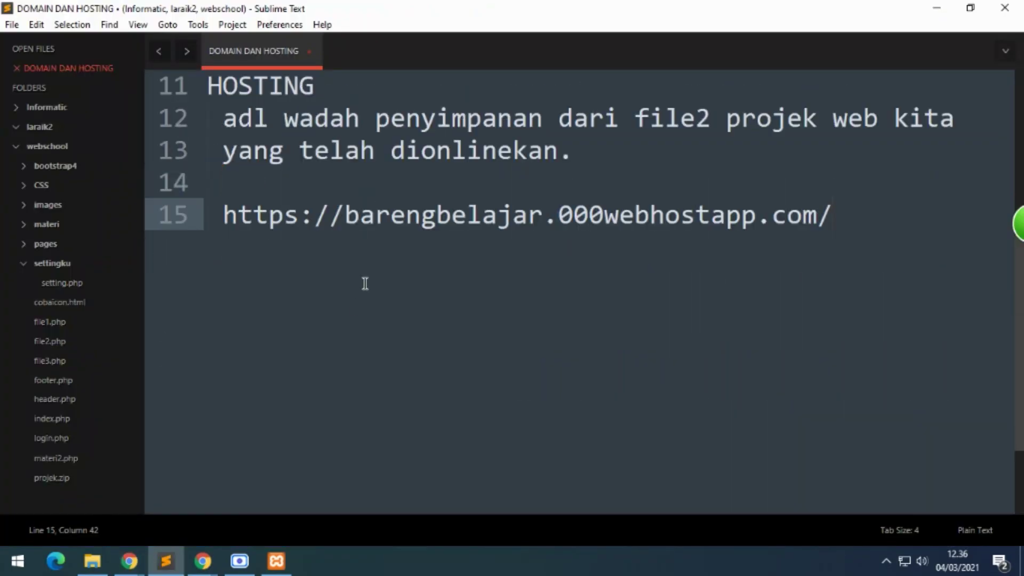
key(ctrl+equal)
scroll(350, 291, down, 2)
scroll(349, 290, down, 1)
scroll(349, 290, up, 2)
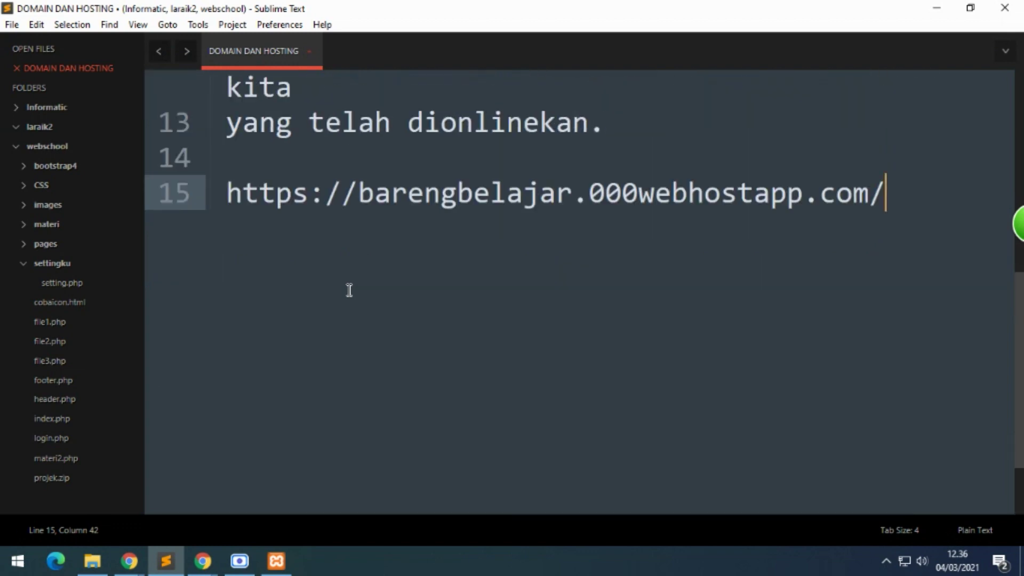